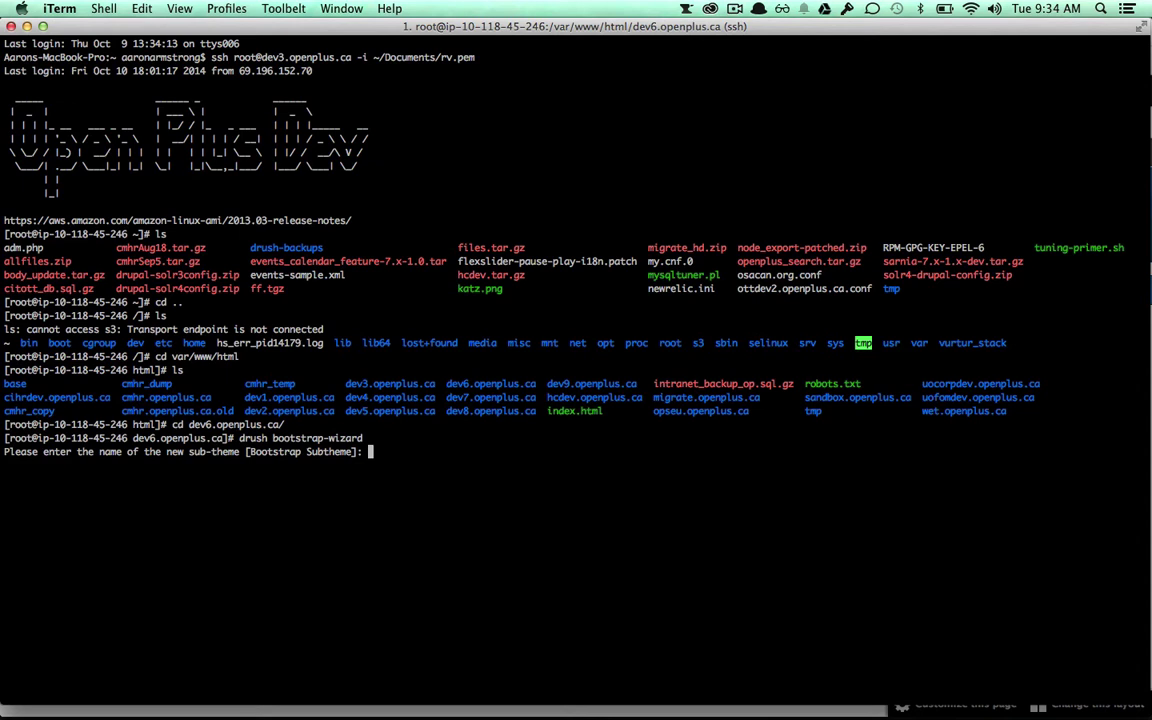
- Name the new Bootstrap sub-theme My Subtheme with the machine-readable name my_subtheme
text(My Subtheme)
key(Return)
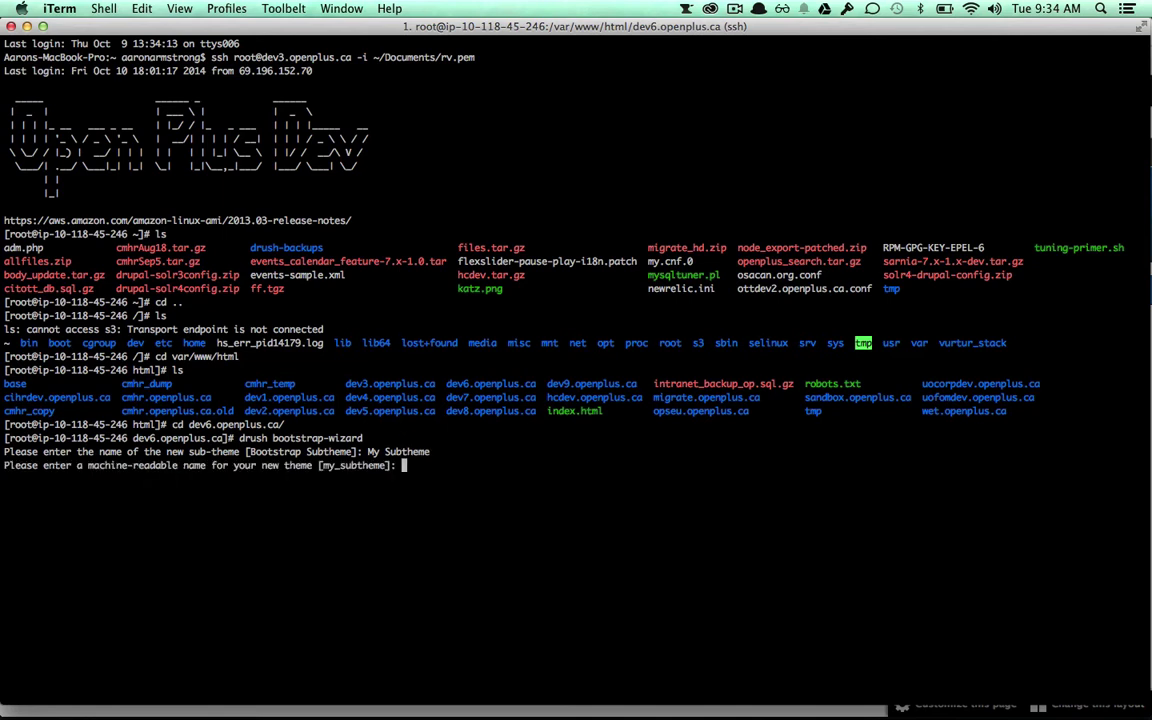
text(my_subtheme)
key(Return)
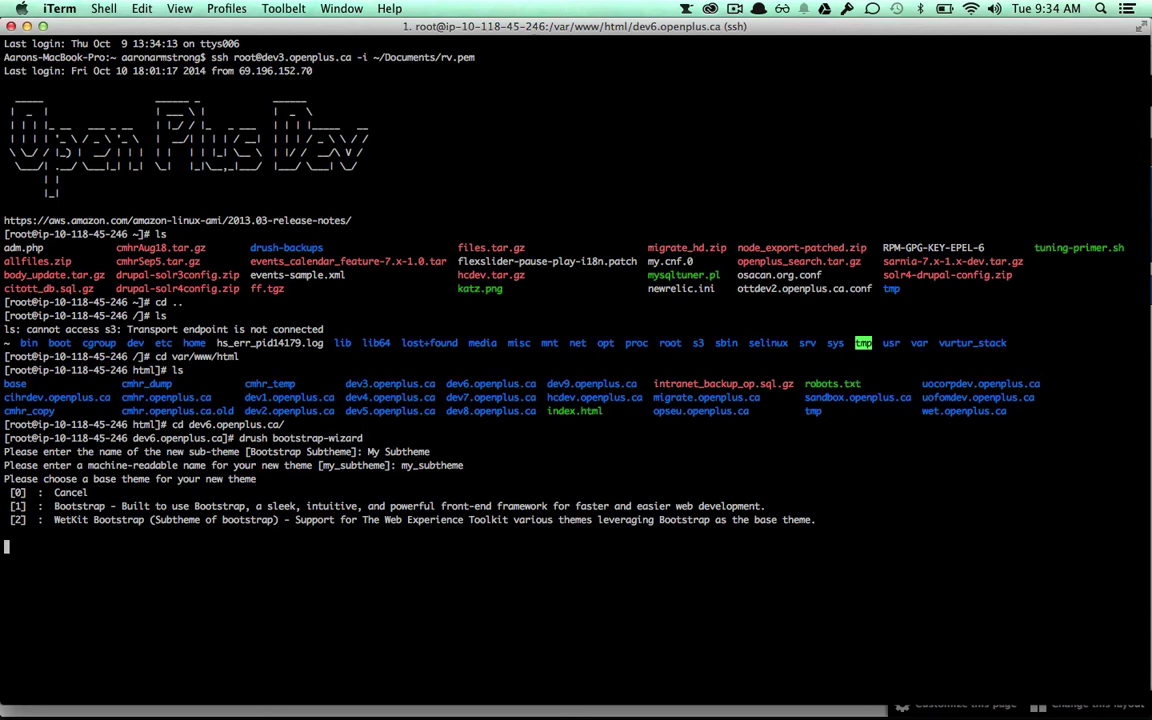
- Choose WetKit Bootstrap as the base theme and Bootstrap CDN as the starterkit for the new theme
text(2)
key(Return)
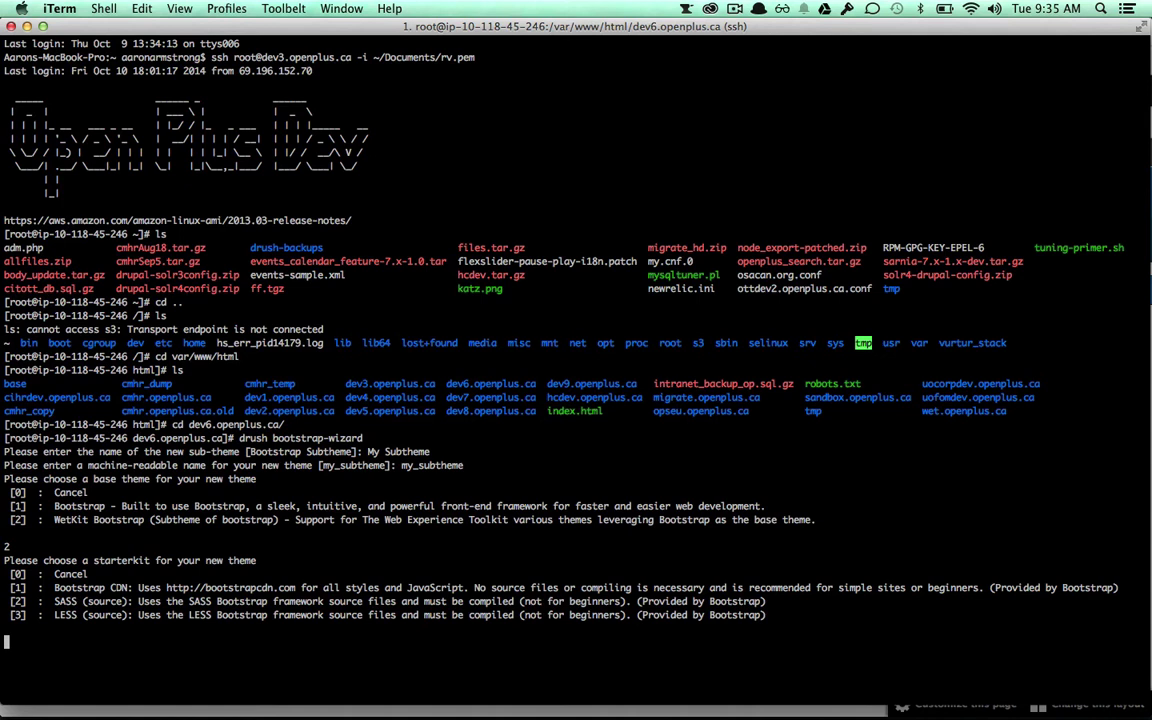
text(1)
key(Return)
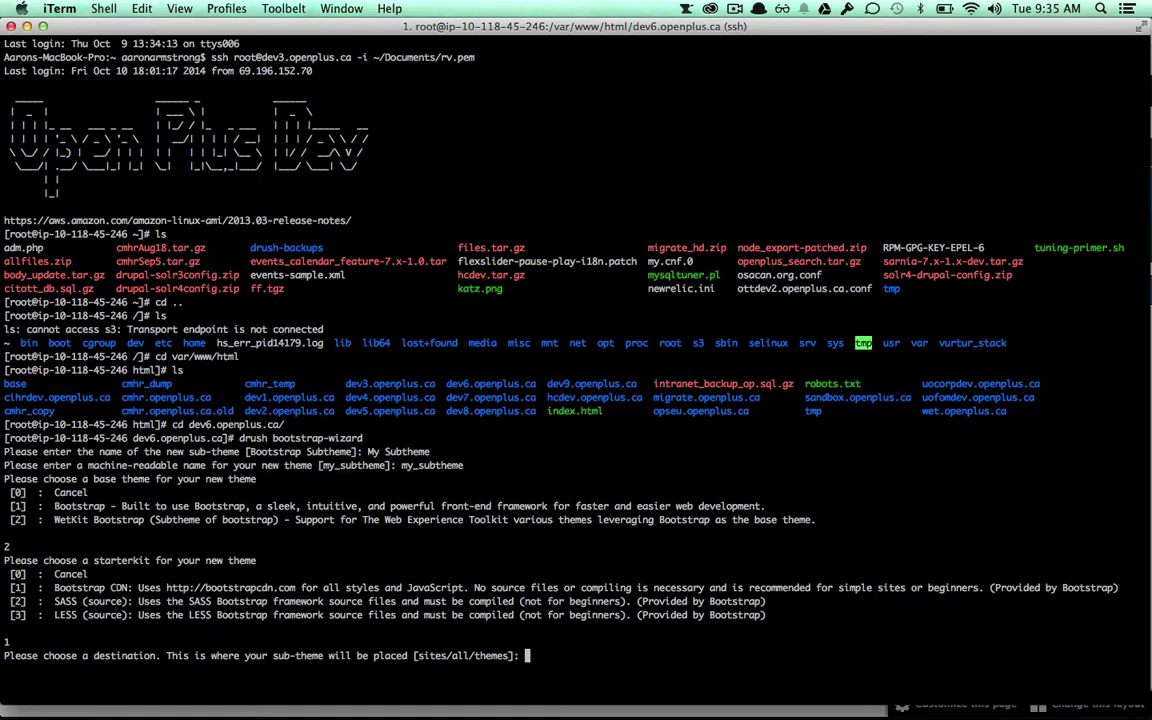
- Place the sub-theme in sites/all/themes and keep the starterkit's readme files
text(sites/all/themes)
key(Return)
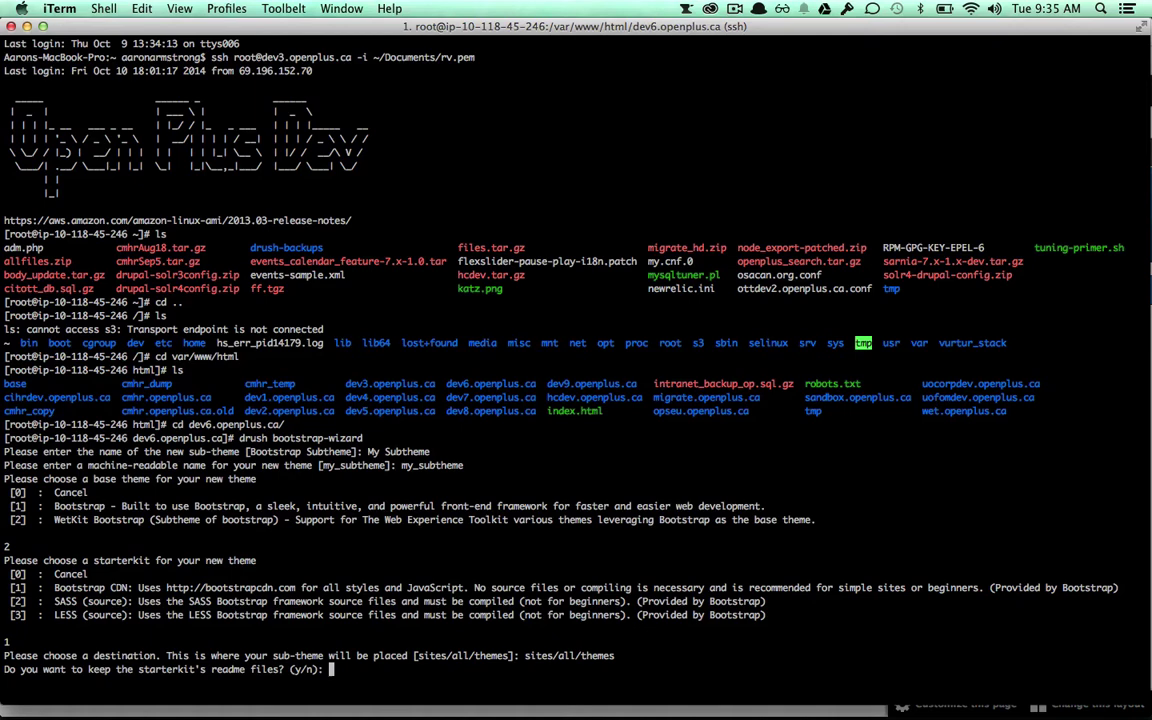
text(y)
key(Return)
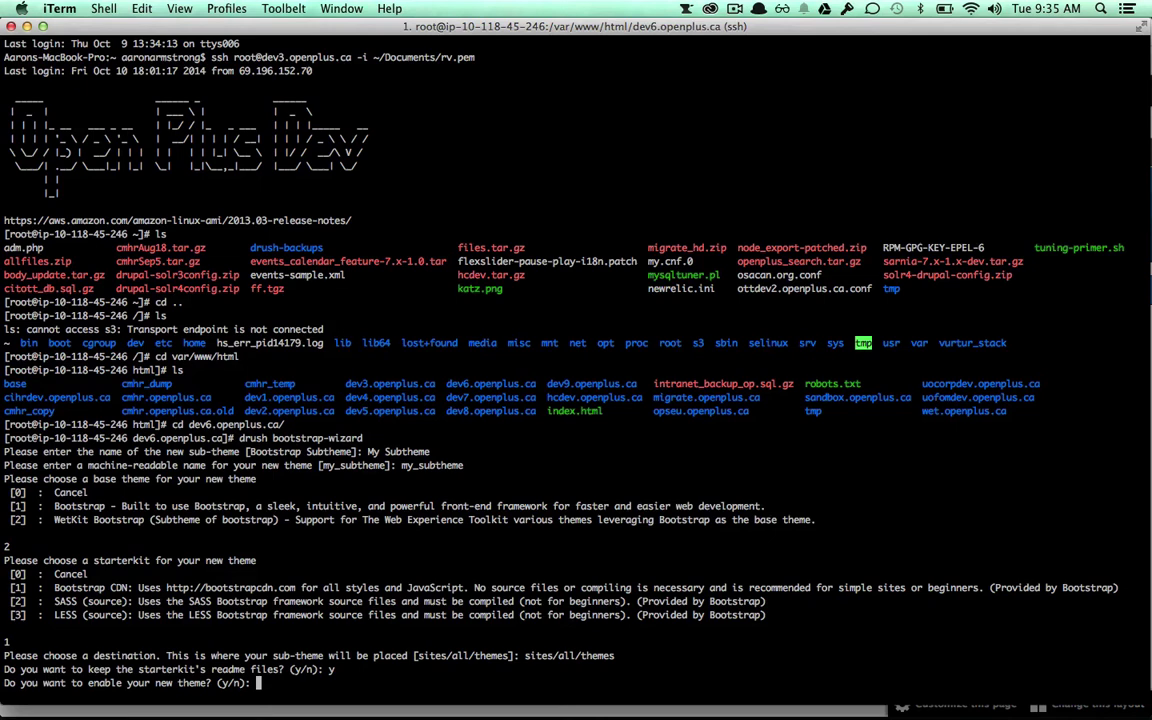
- Enable the new theme and make it the site's default theme
text(y)
key(Return)
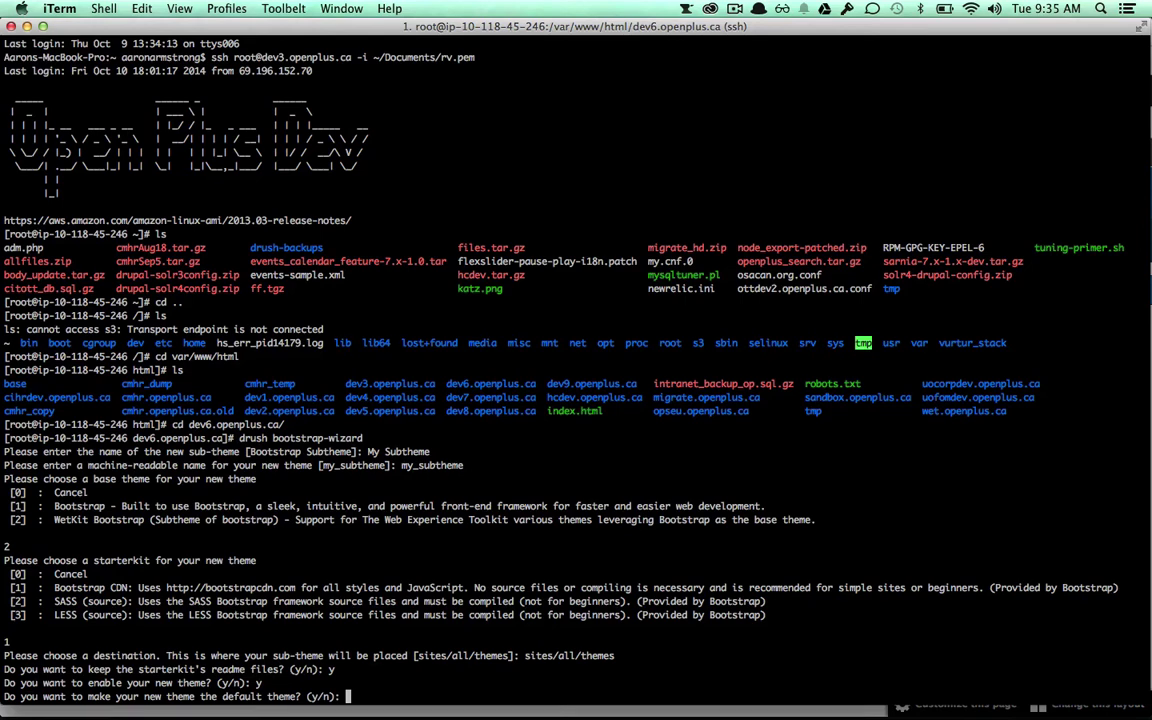
text(y)
key(Return)
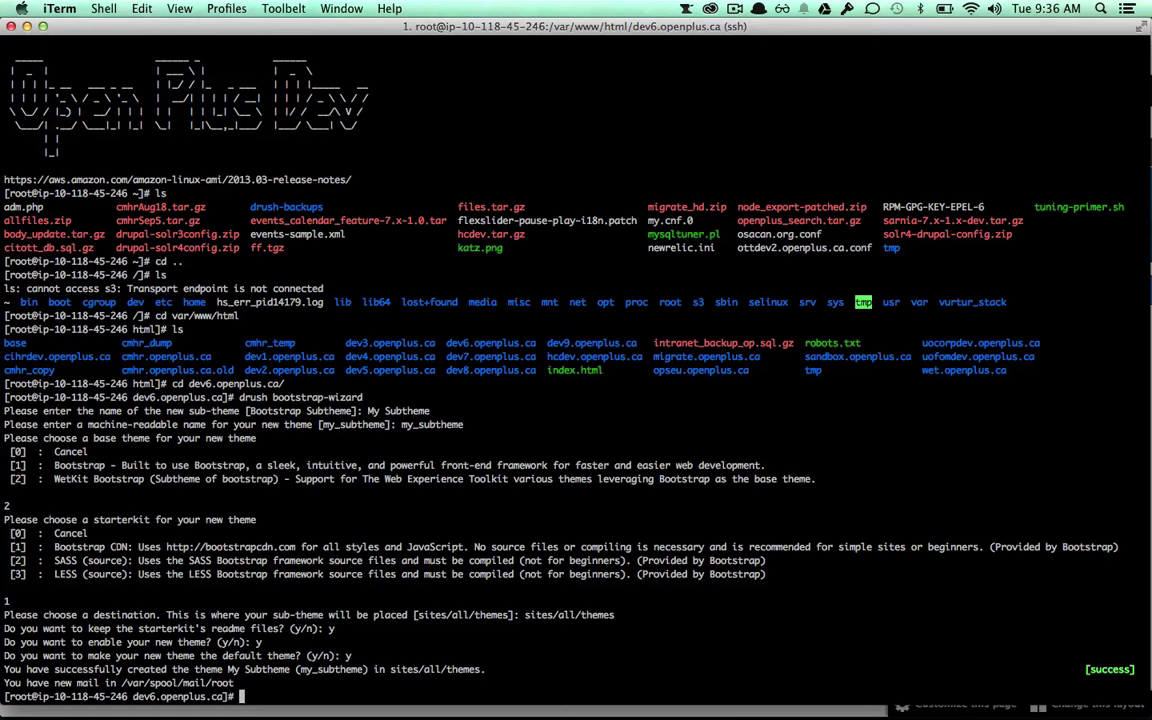
- Change to the sites/all/themes directory and list its contents to locate the my_subtheme folder
text(cd sites/all/themes)
key(Return)
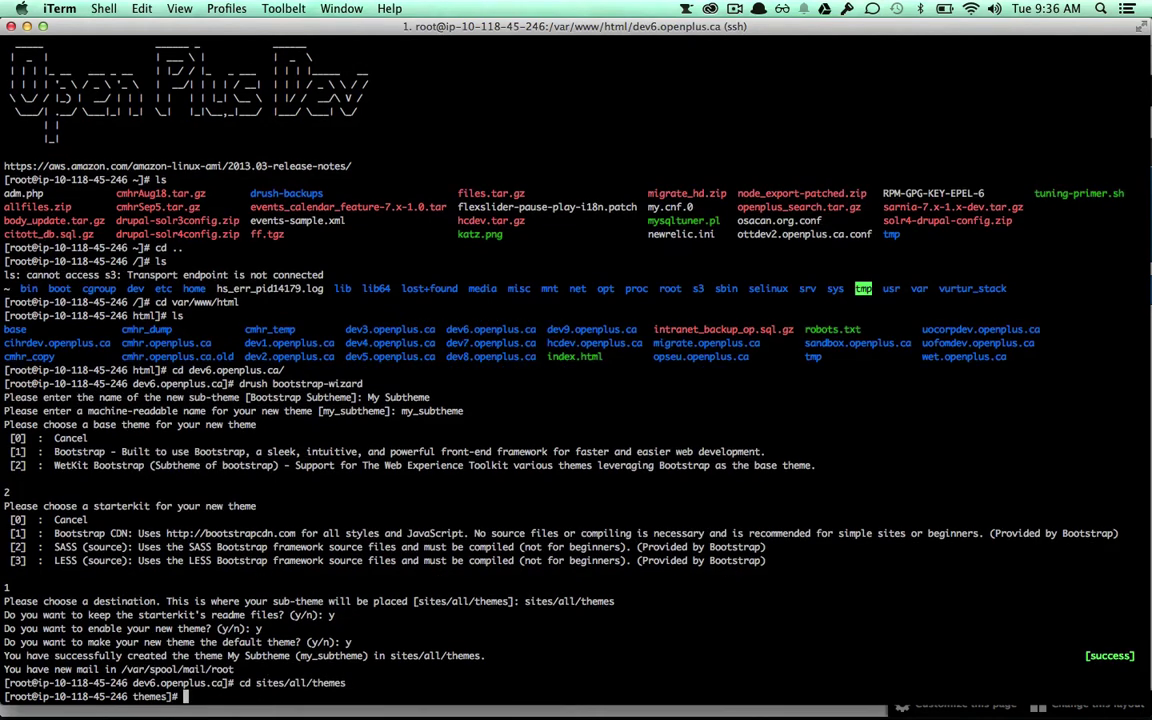
text(ls)
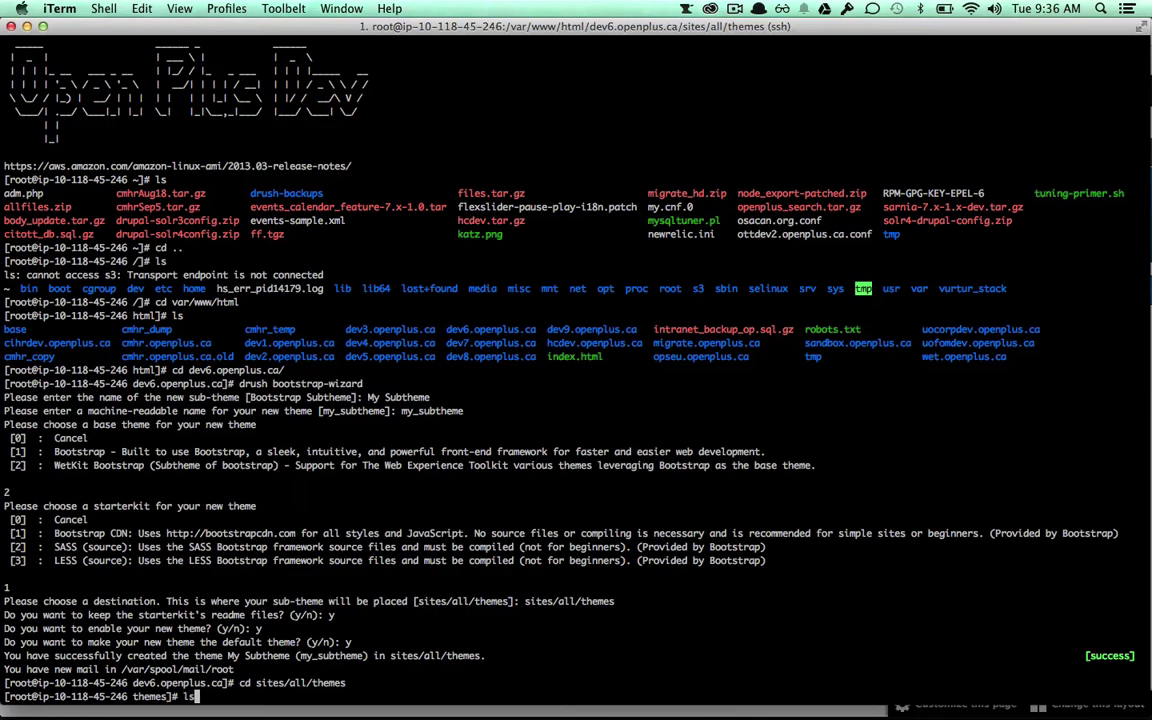
key(Return)
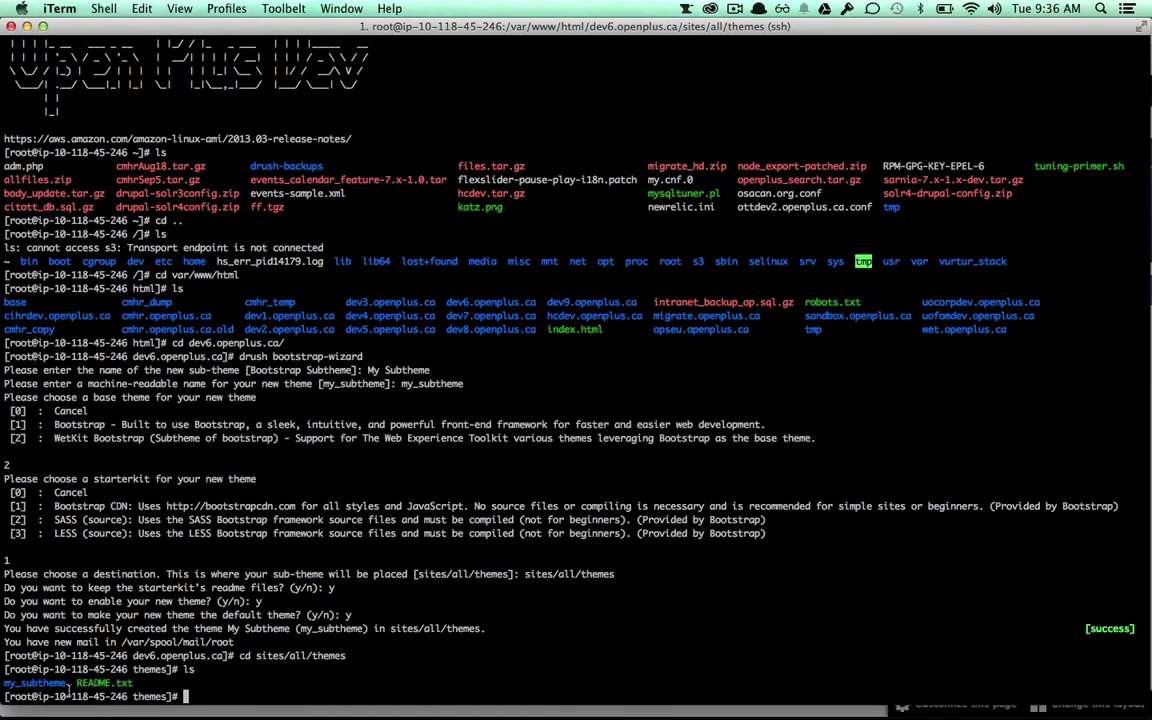
drag(67, 682, 6, 683)
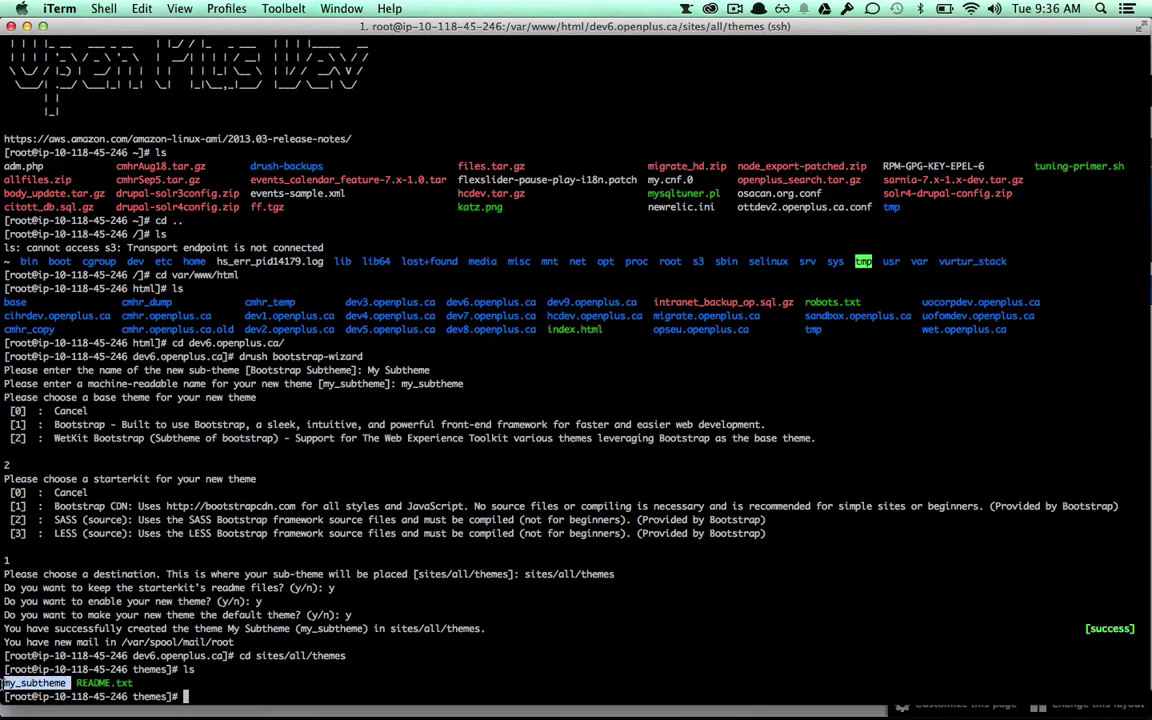
click(44, 684)
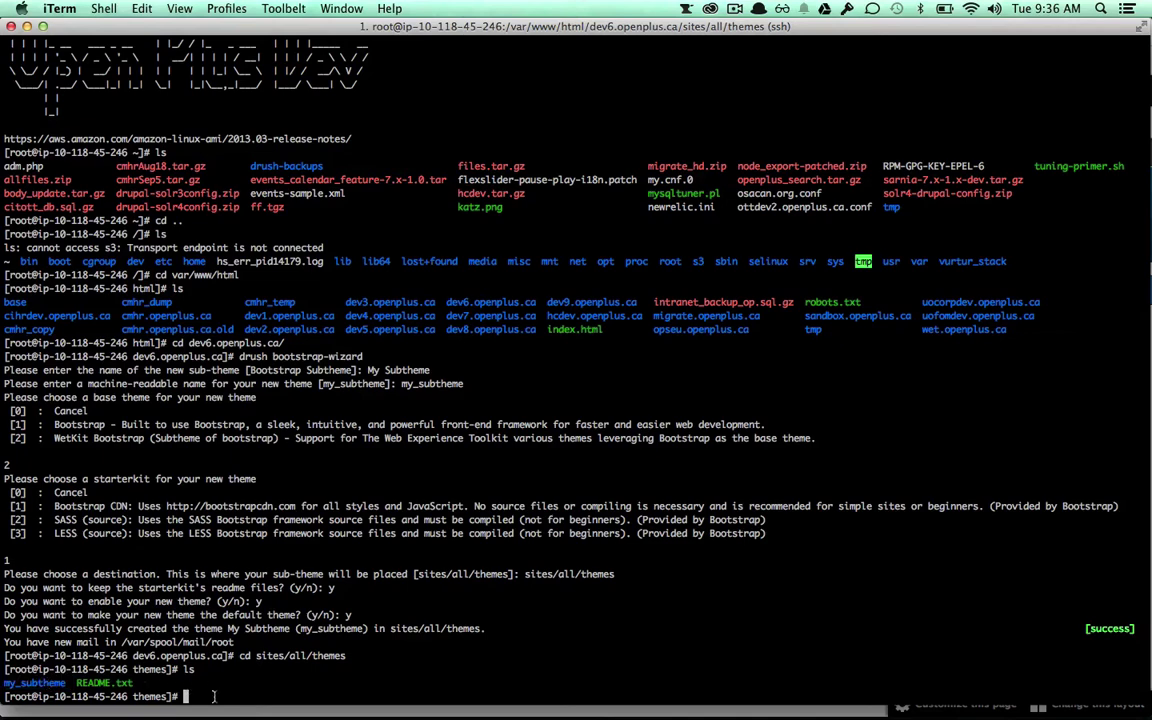
- Change into the my_subtheme directory and list its files
text(cd my)
key(Tab)
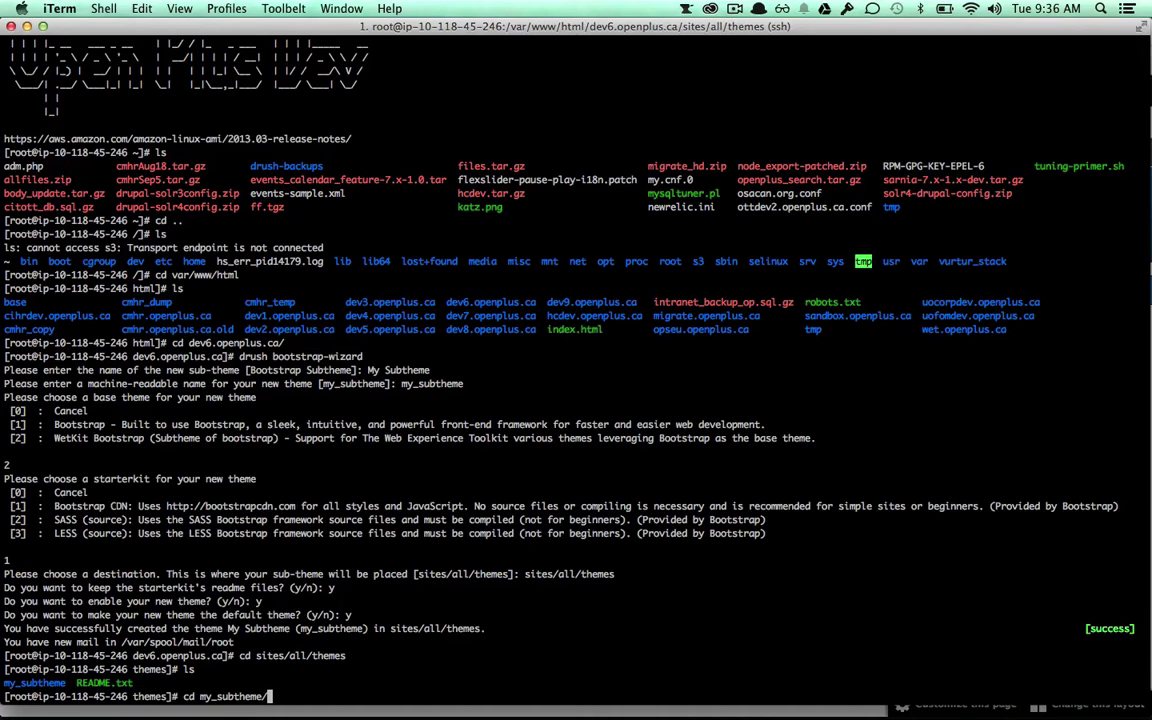
key(Return)
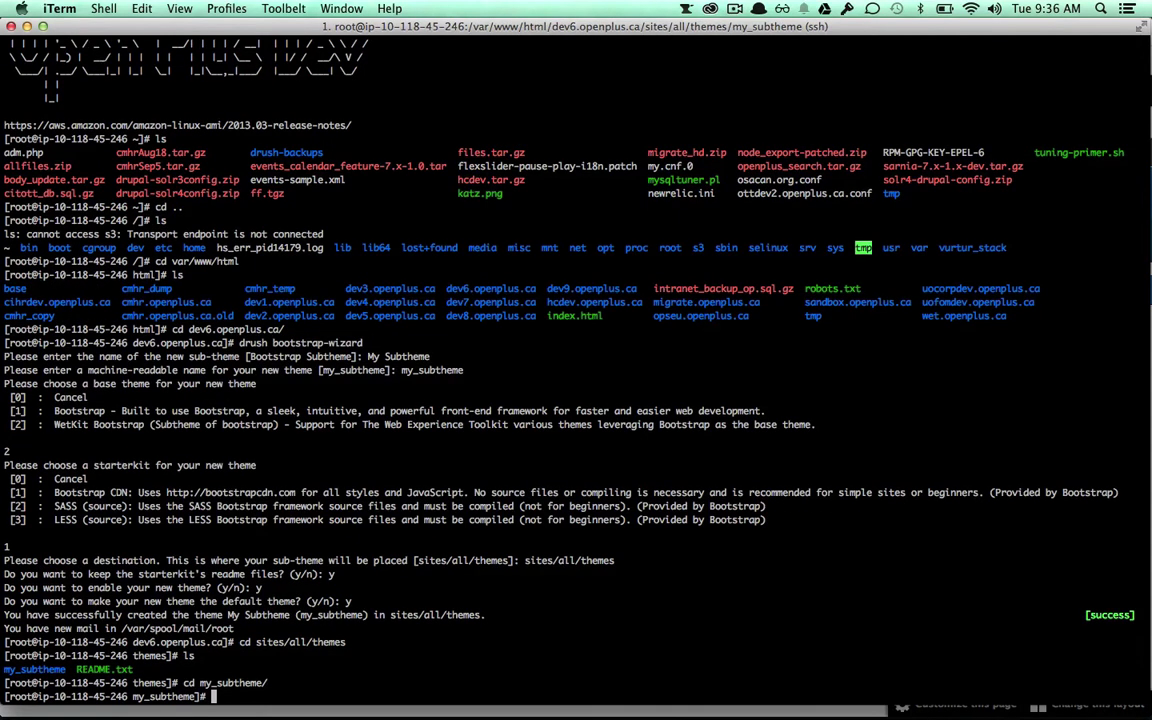
text(ls)
key(Return)
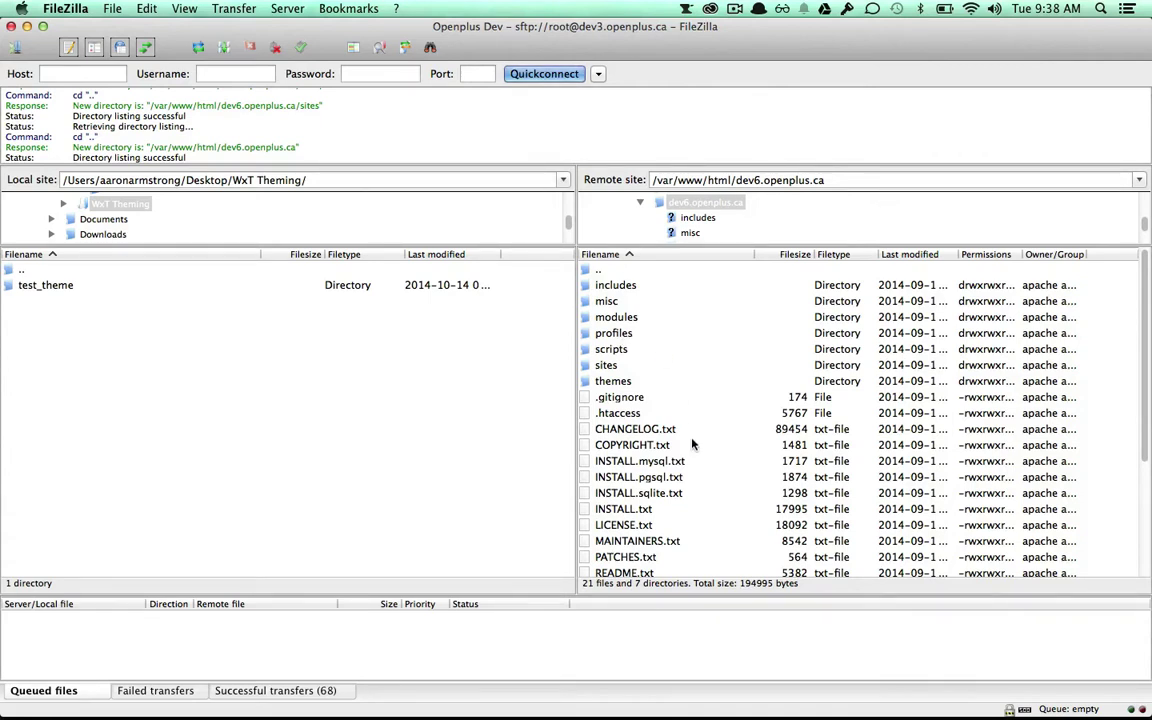
- In FileZilla, open the remote folder sites/all/themes/my_subtheme under dev6.openplus.ca
double_click(607, 365)
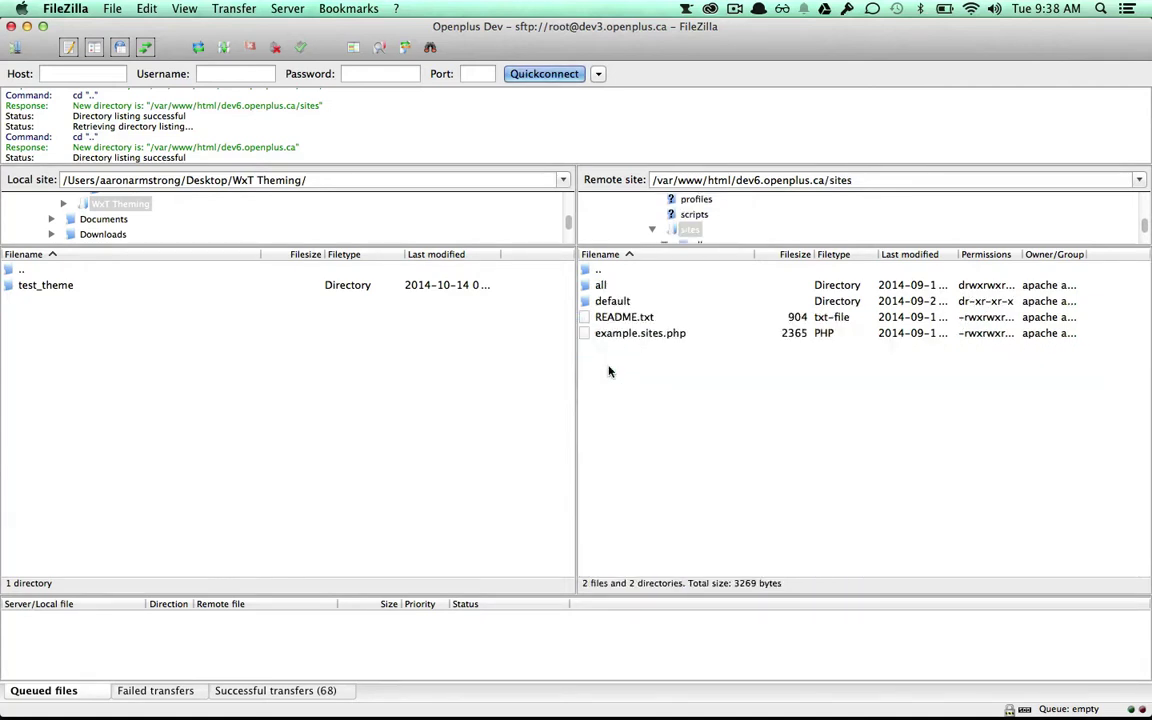
double_click(603, 285)
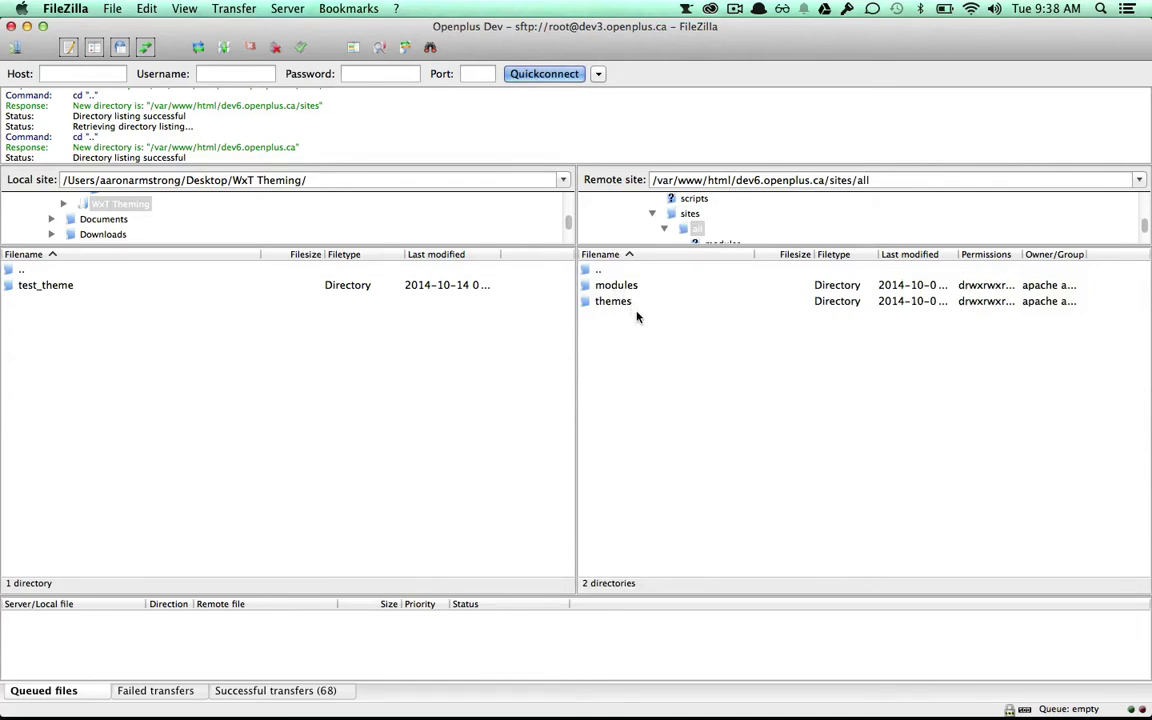
click(622, 304)
double_click(622, 304)
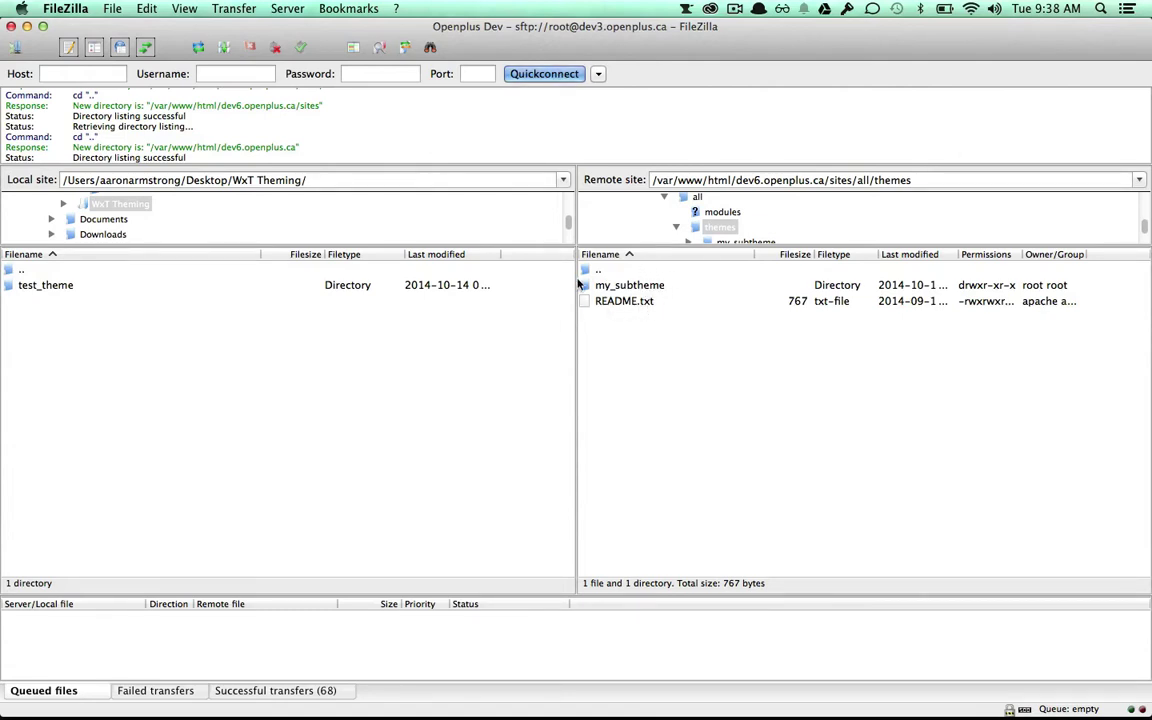
double_click(630, 286)
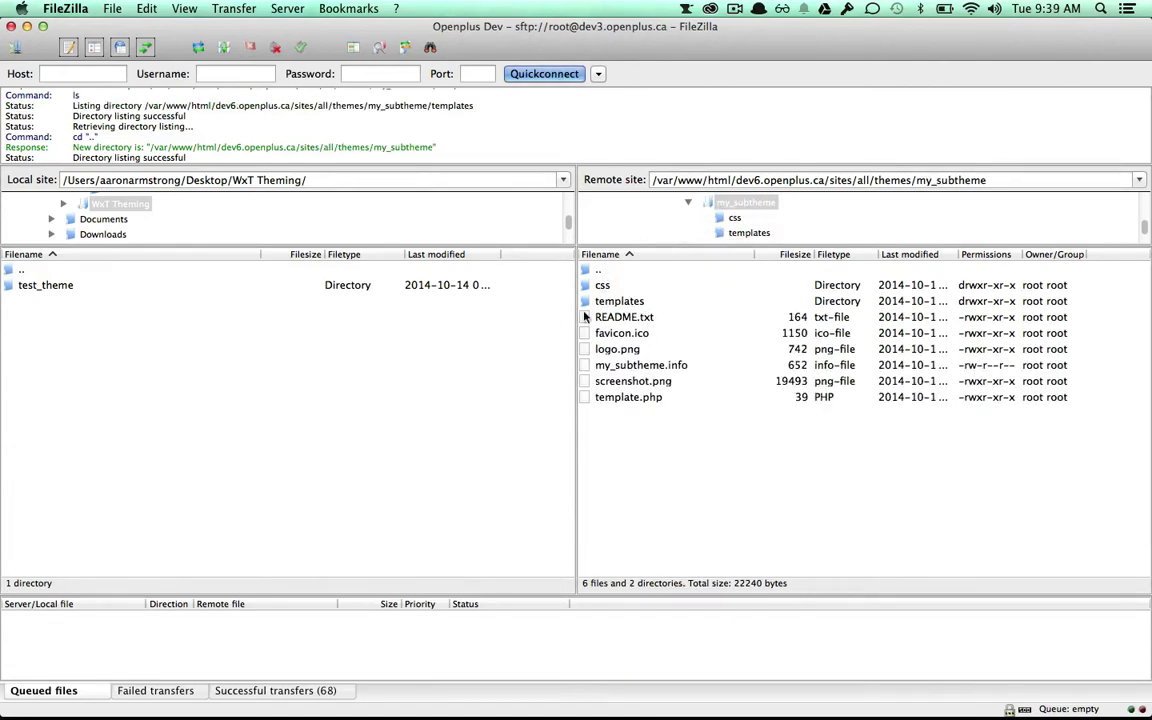
- Create a directory named images inside the remote my_subtheme folder
right_click(616, 462)
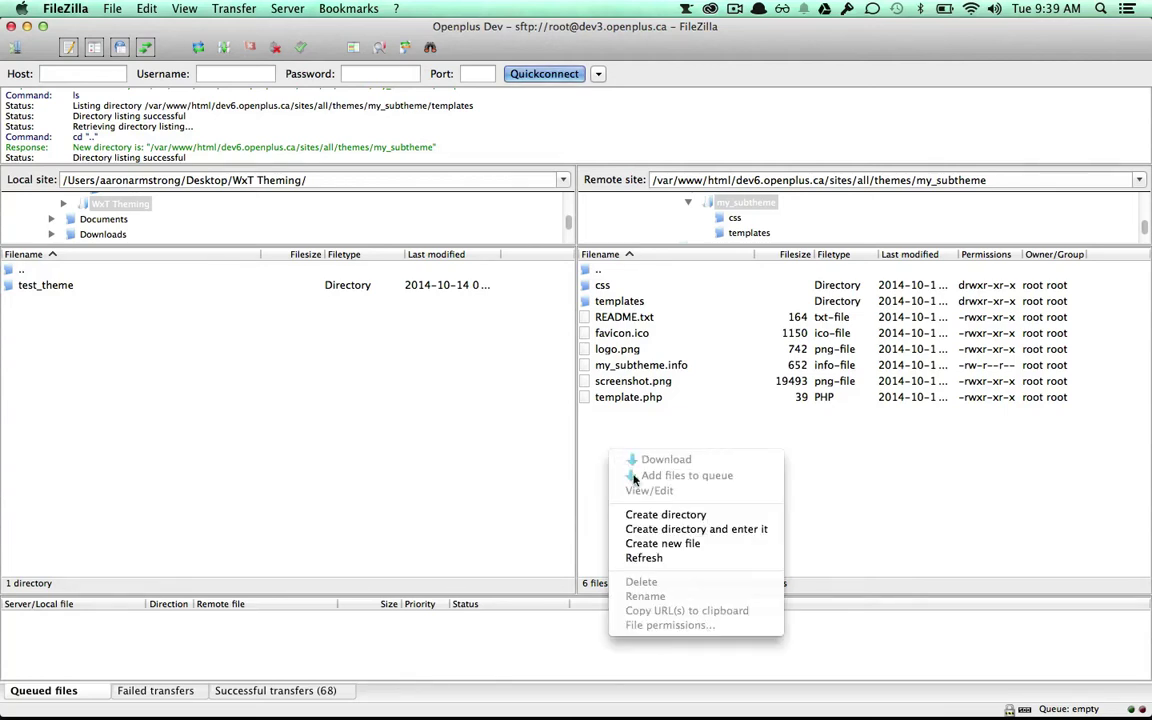
click(668, 515)
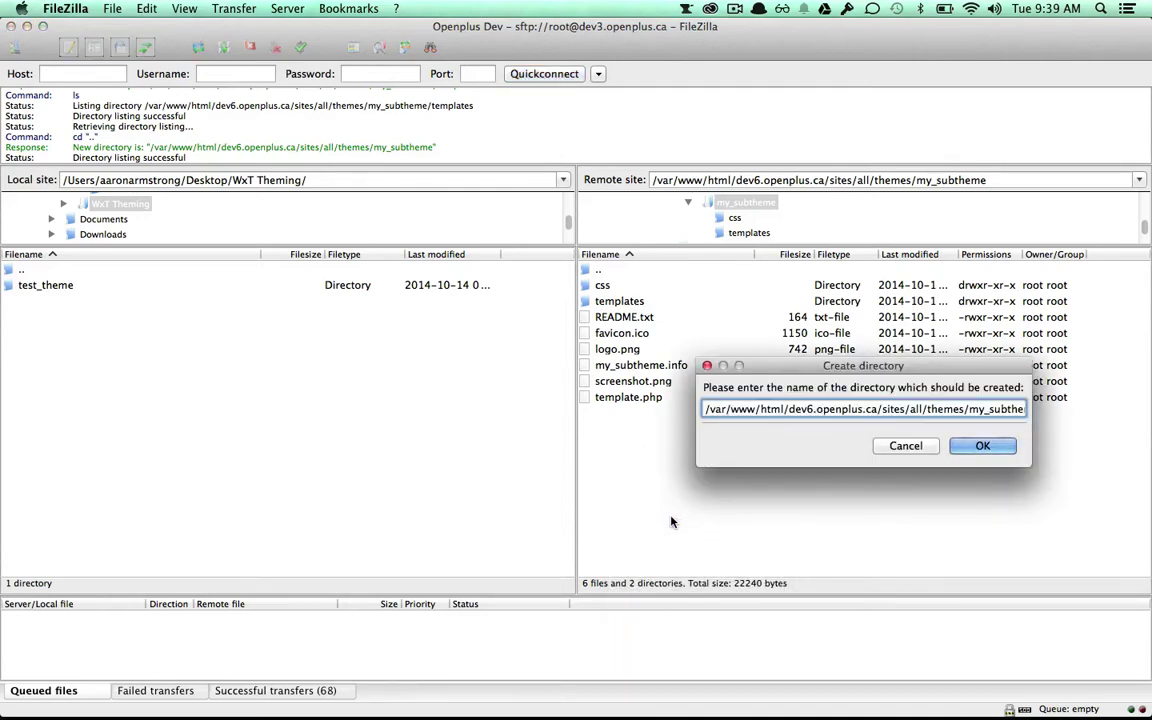
text(images)
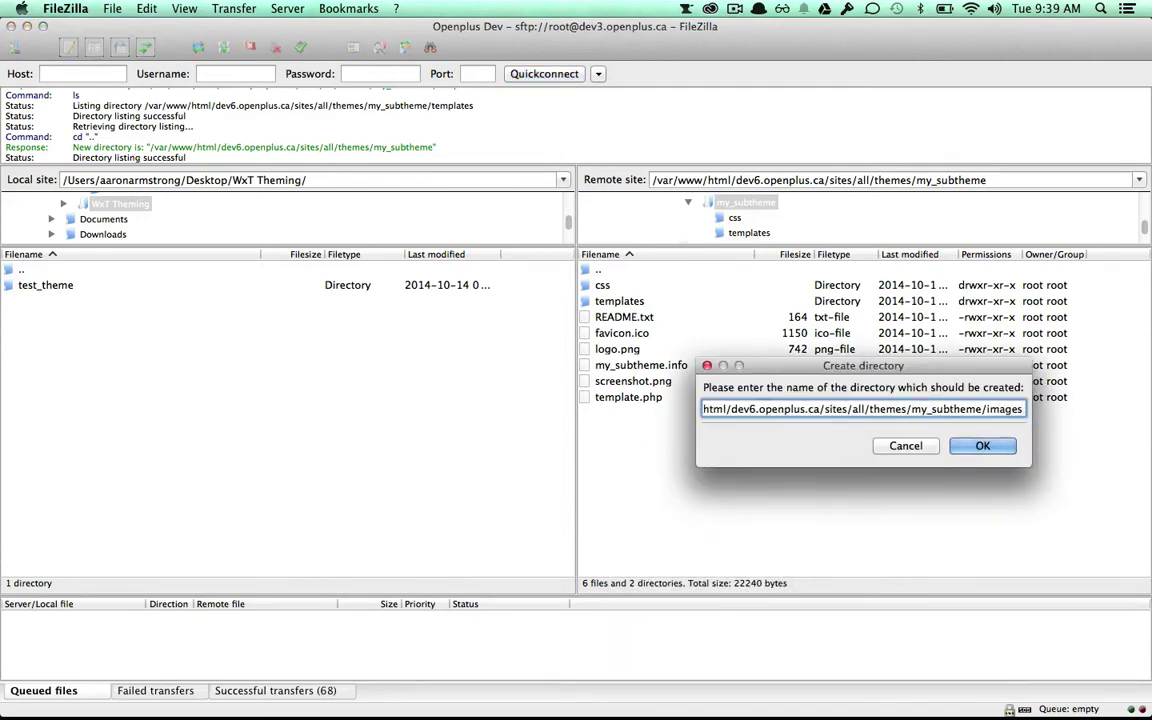
key(Return)
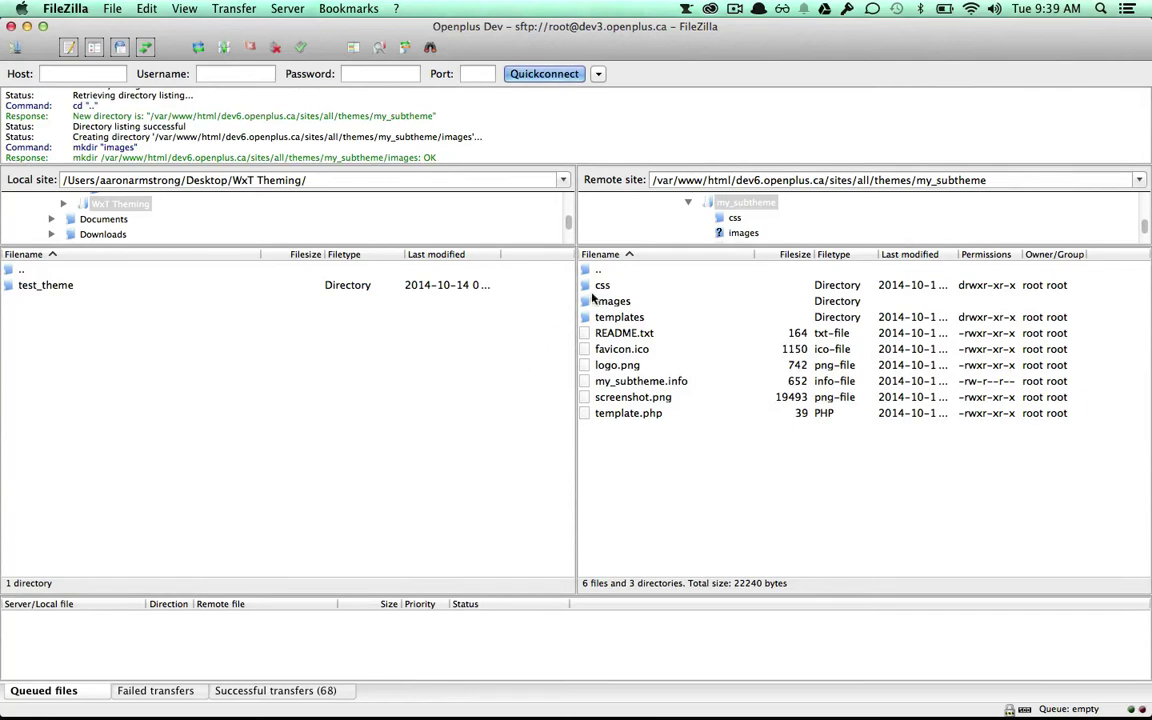
click(612, 301)
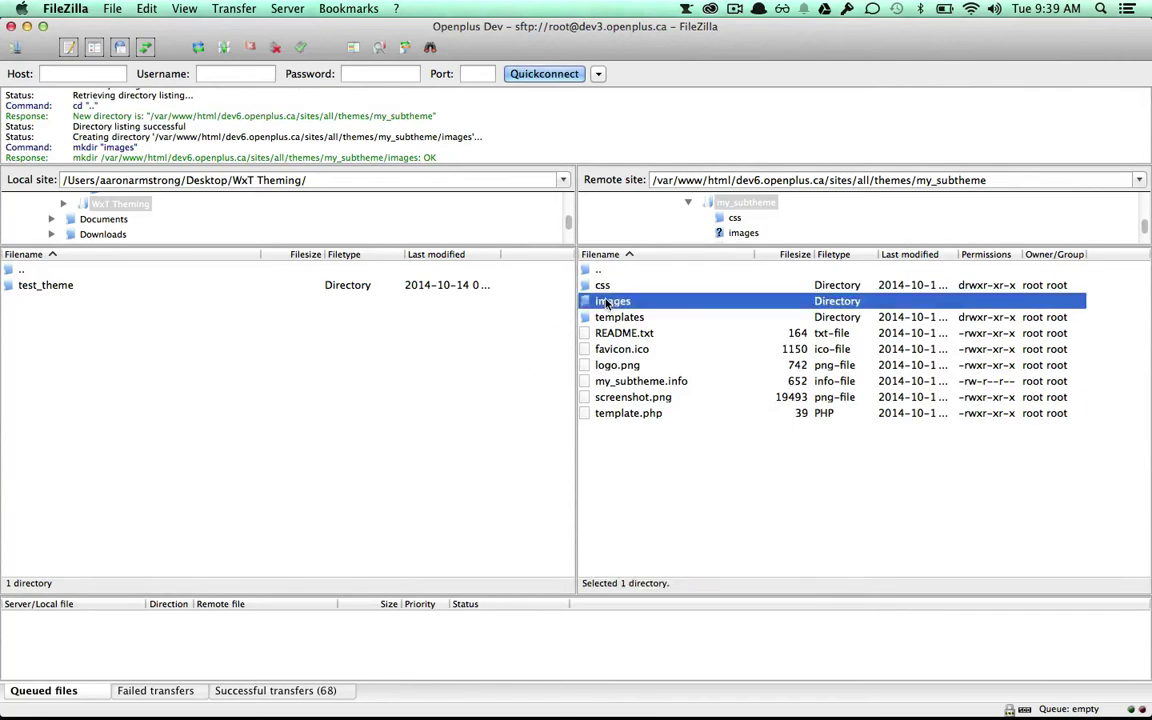
- Create a directory named js inside the remote my_subtheme folder
click(660, 475)
right_click(660, 475)
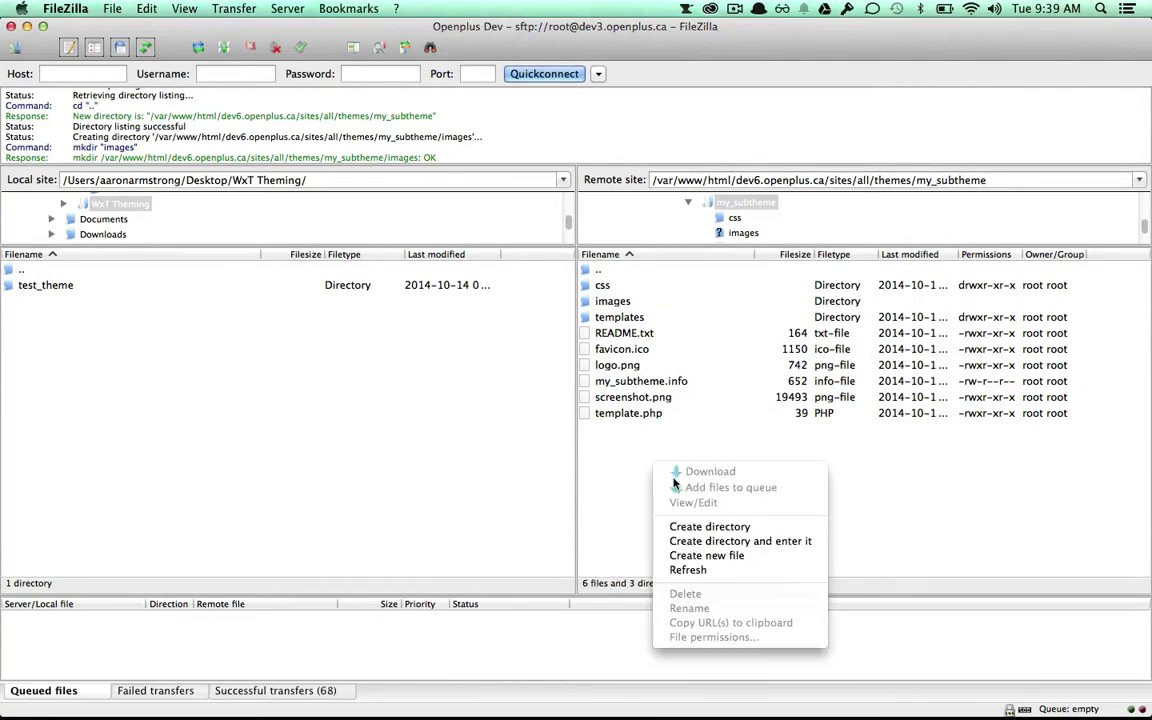
click(695, 532)
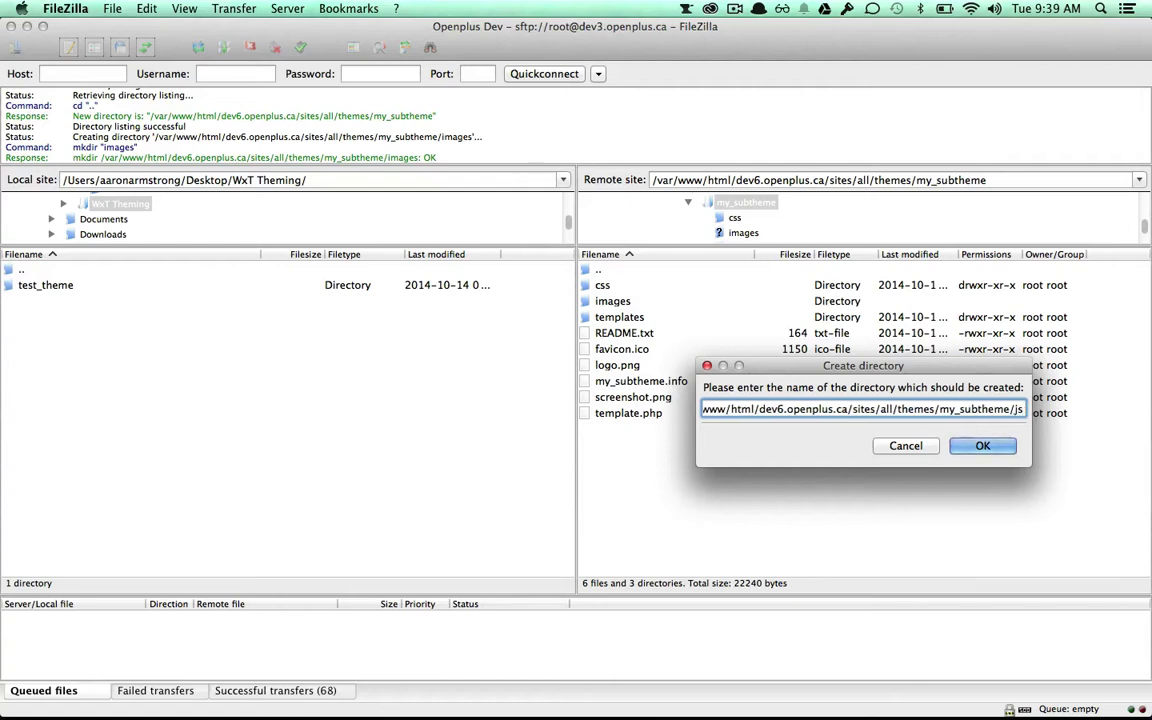
key(Return)
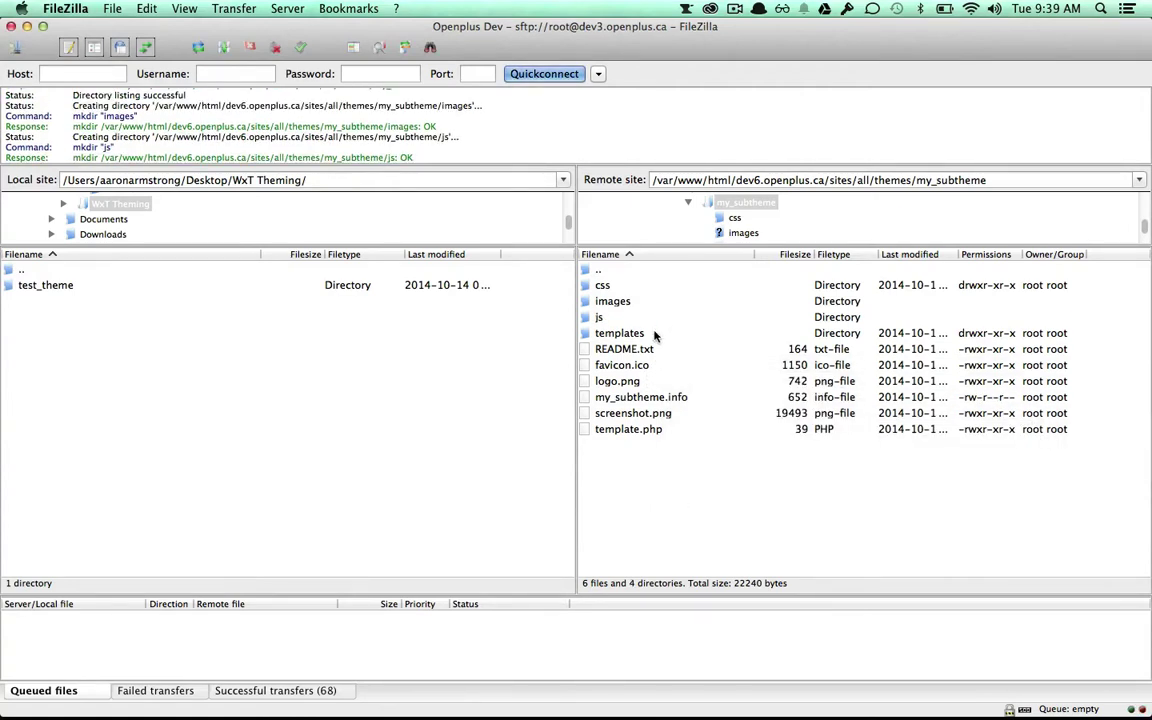
click(652, 317)
- Create a directory named scss inside the remote my_subtheme folder
click(649, 504)
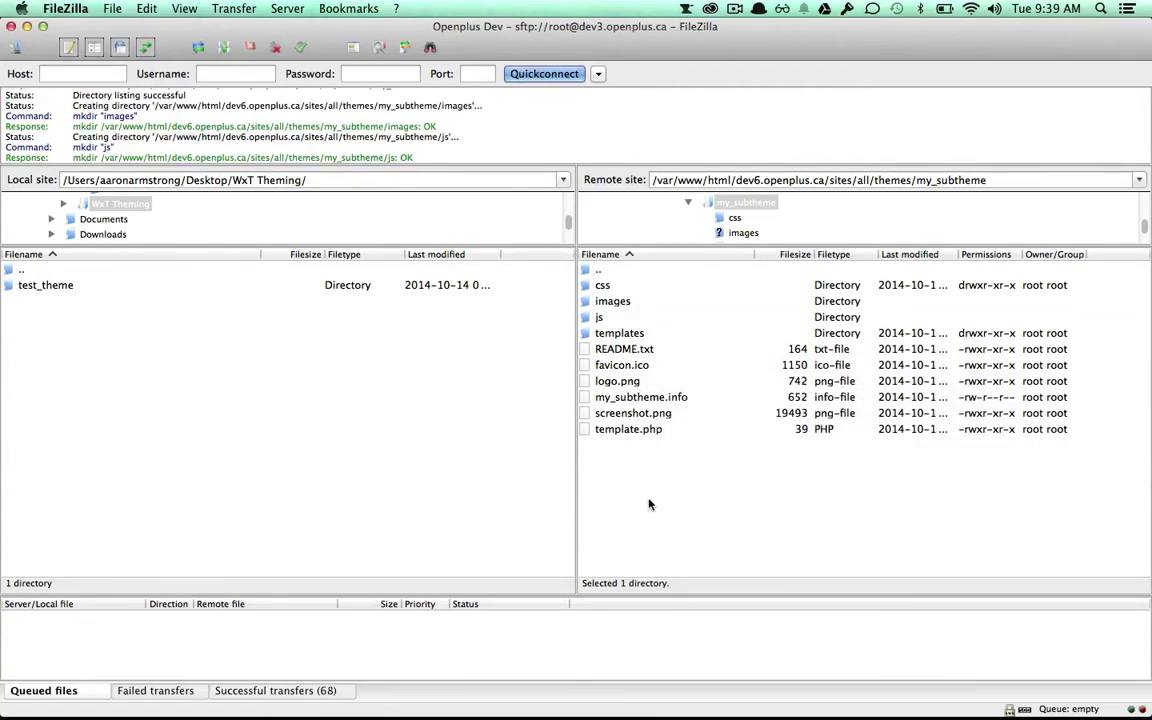
right_click(628, 477)
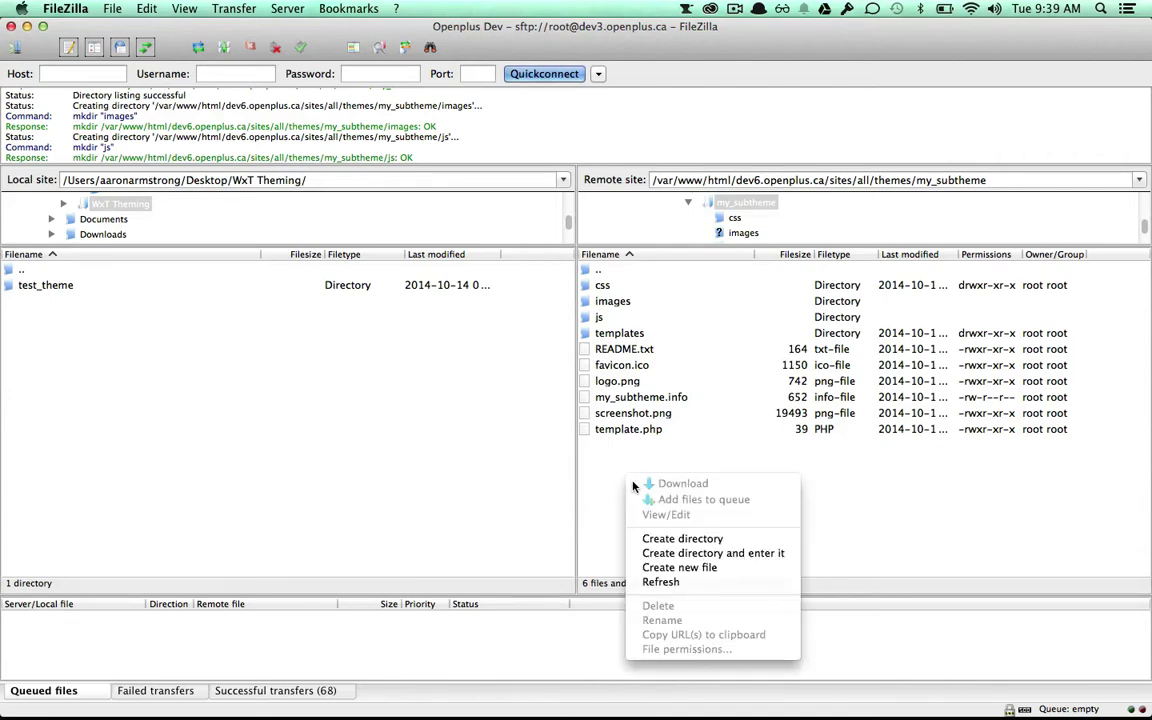
click(670, 539)
text(scss)
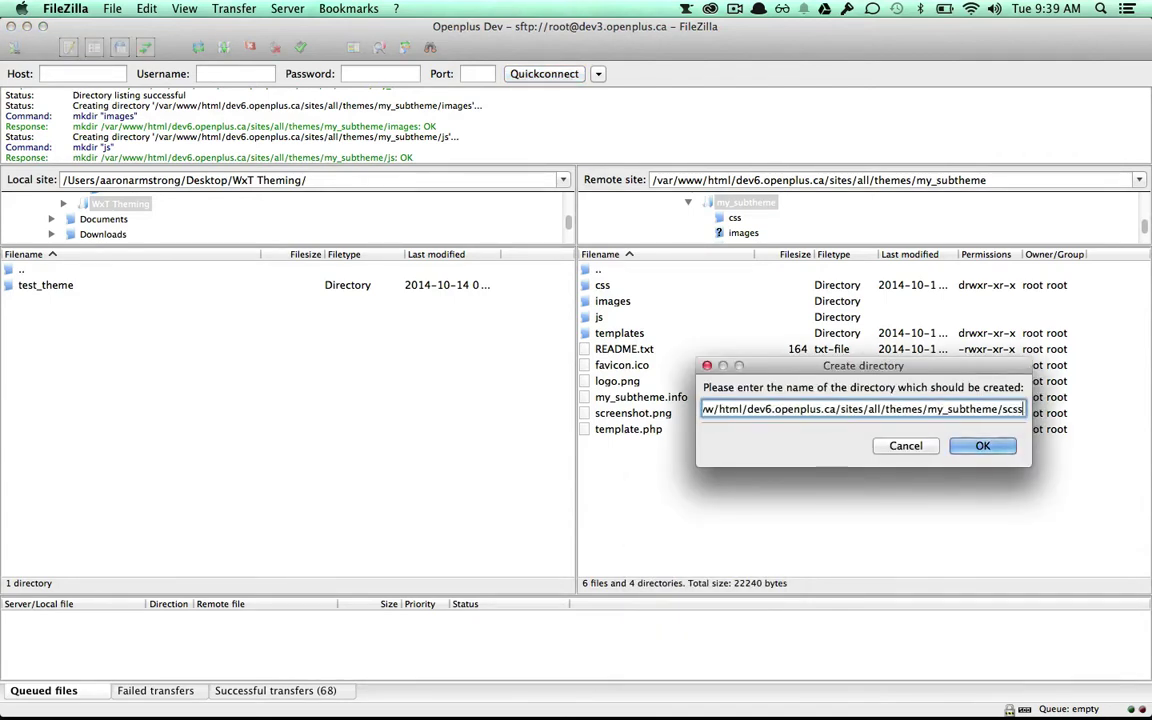
key(Return)
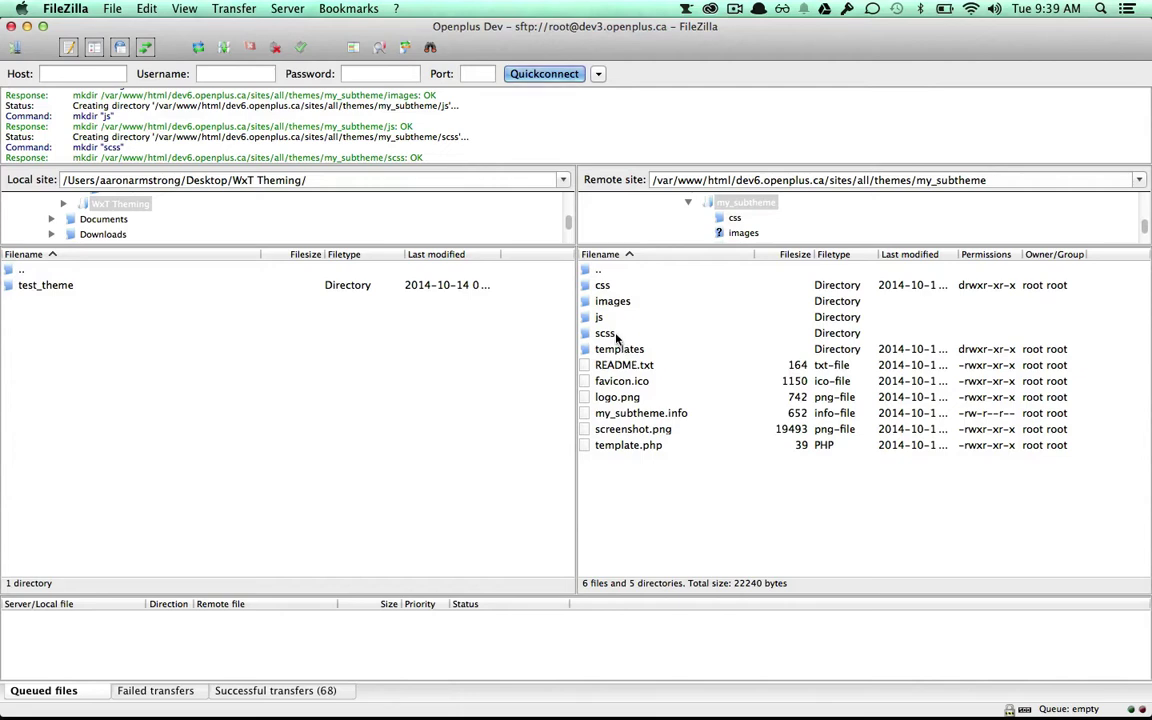
click(607, 335)
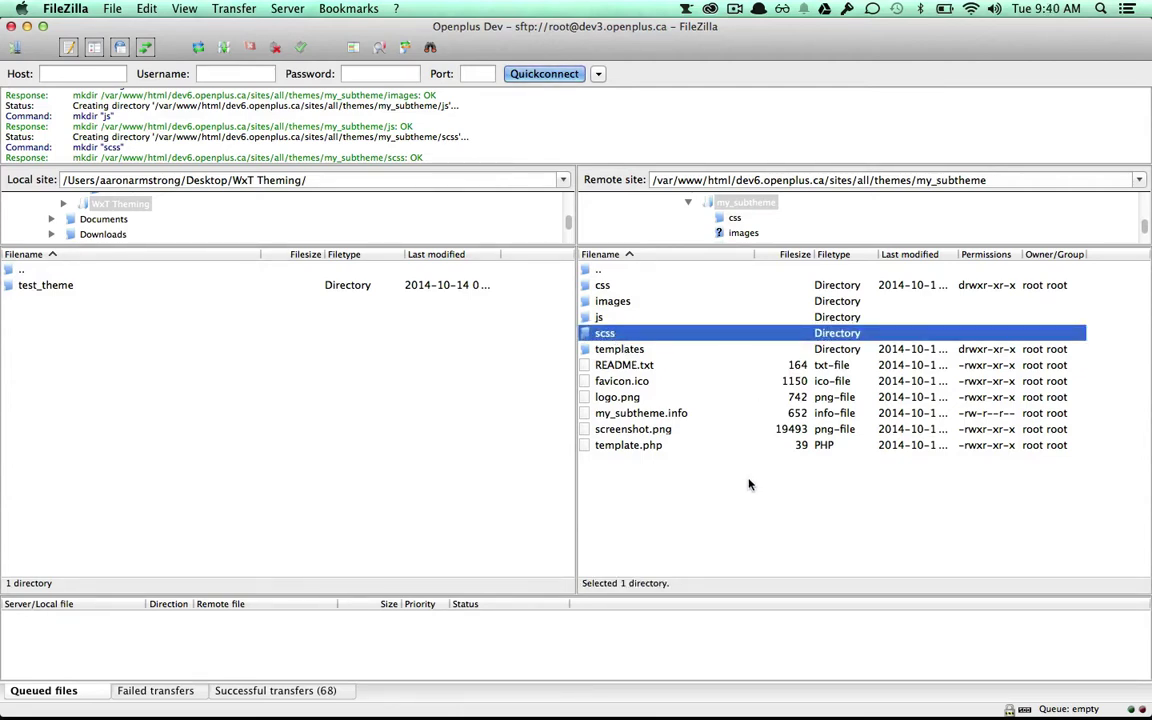
- Create a directory named fonts inside the remote my_subtheme folder
click(726, 509)
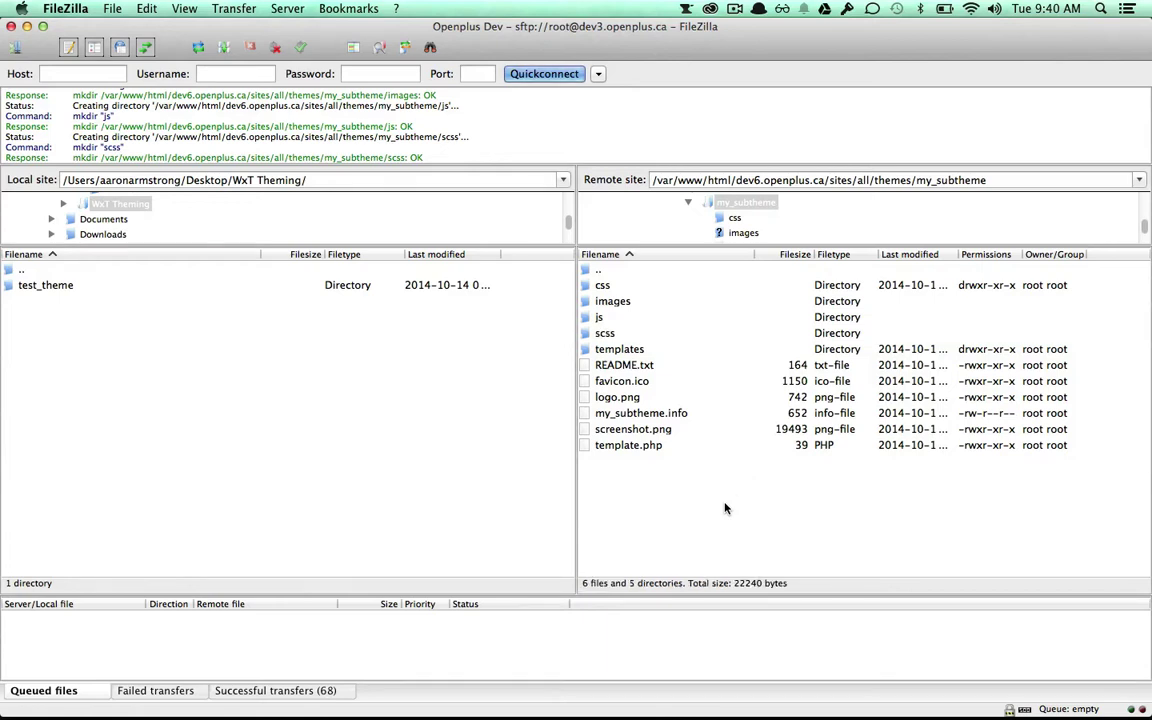
right_click(726, 507)
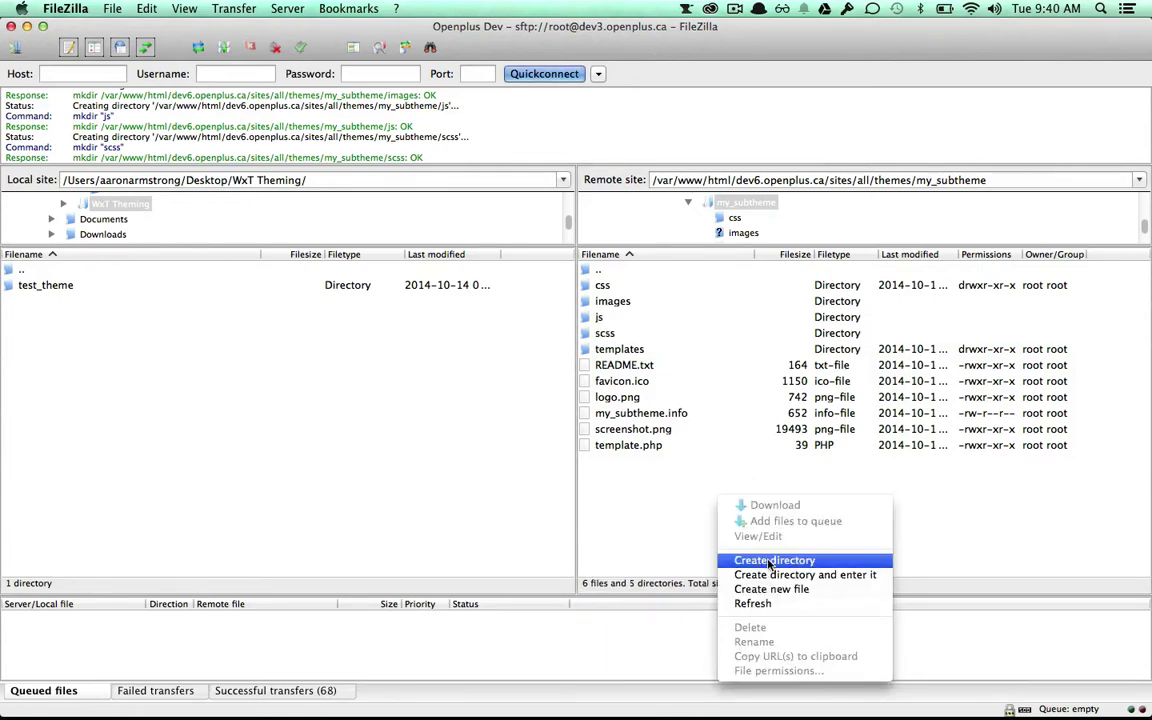
click(771, 561)
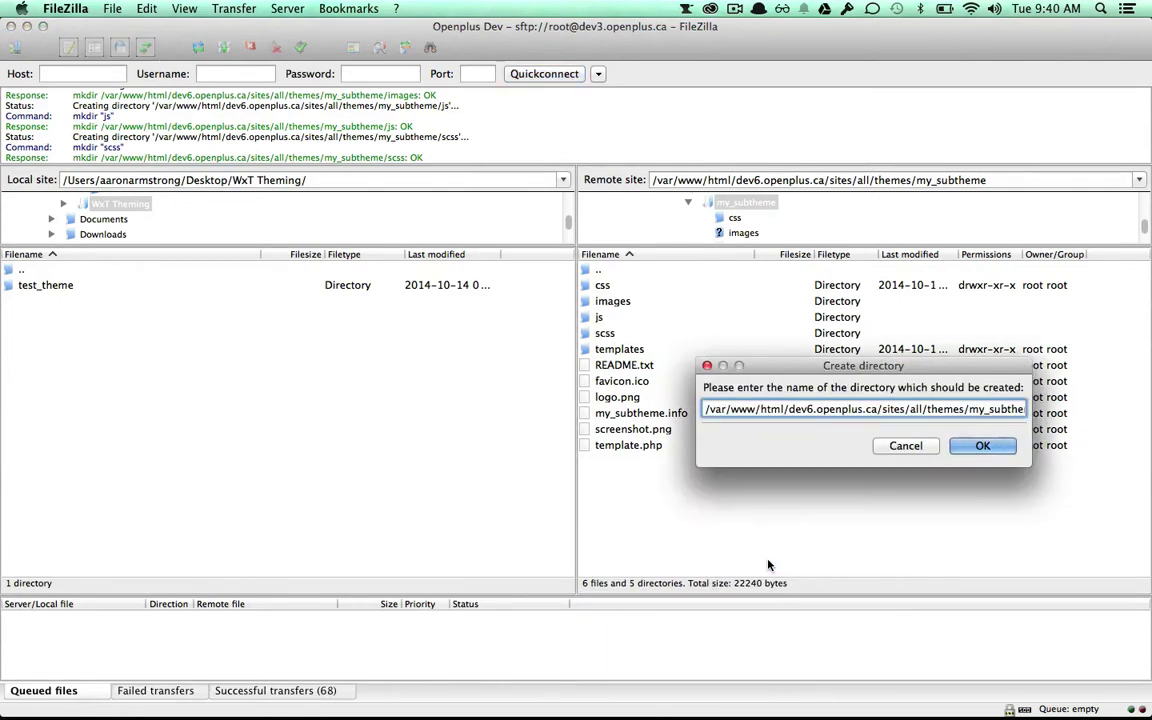
text(fonts)
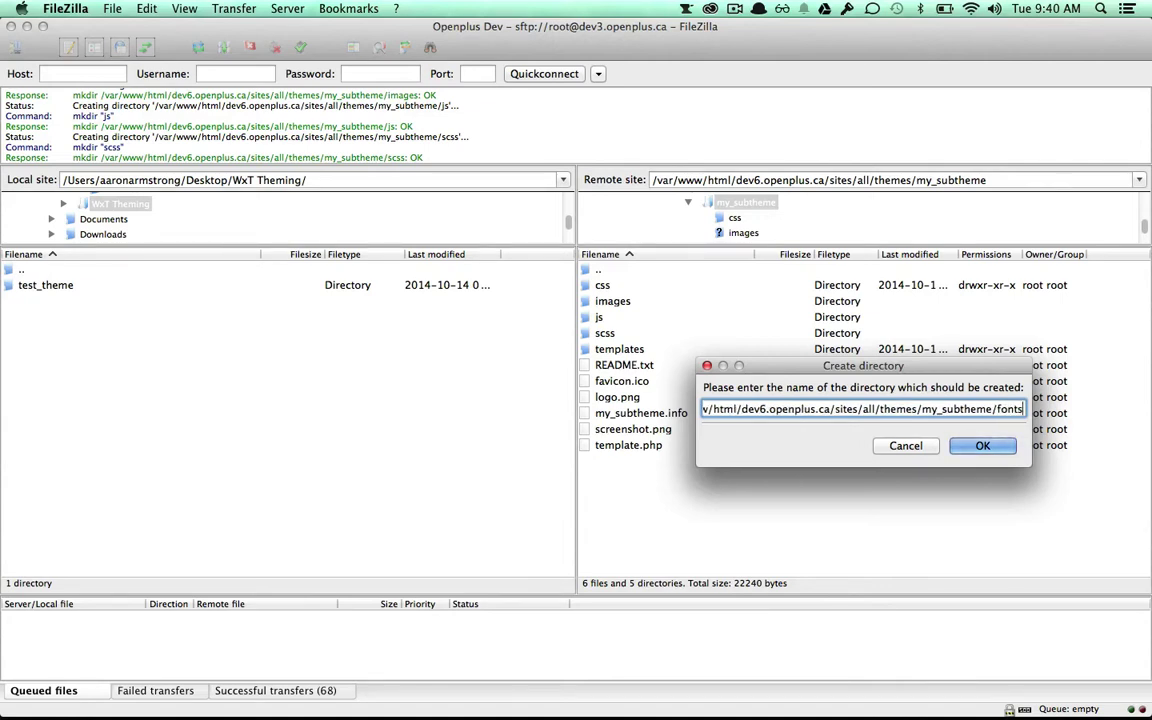
key(Return)
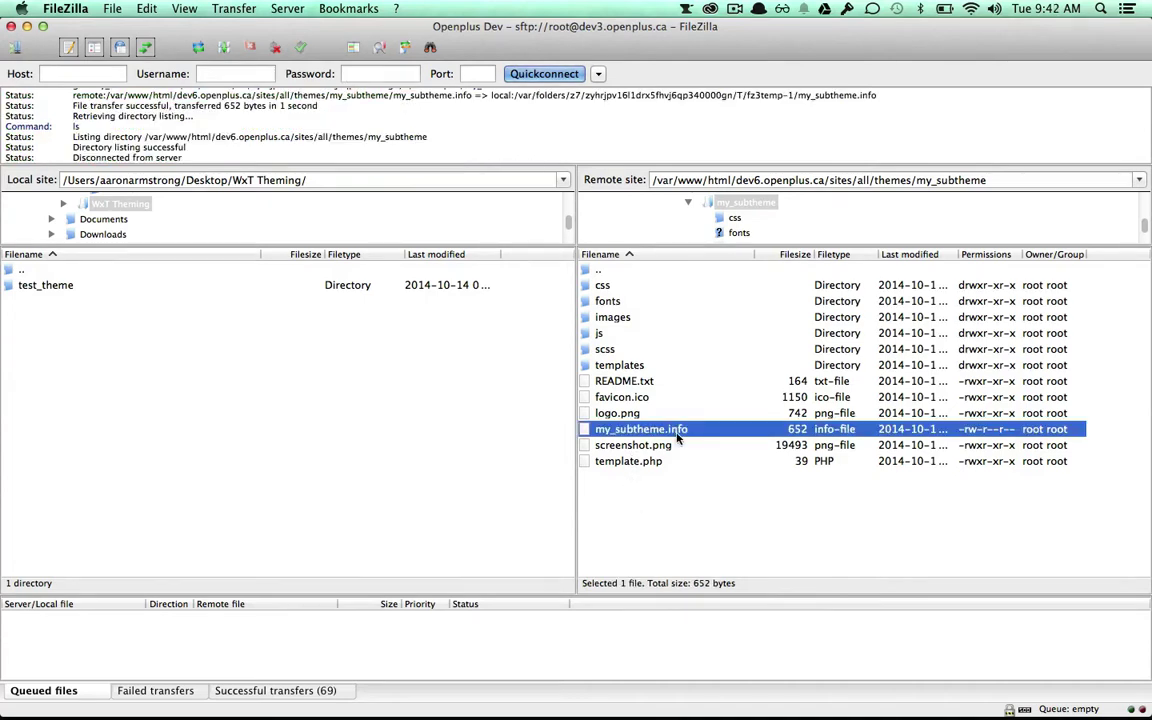
- Open the remote my_subtheme.info for editing, discarding the local copy and downloading the file anew
right_click(674, 431)
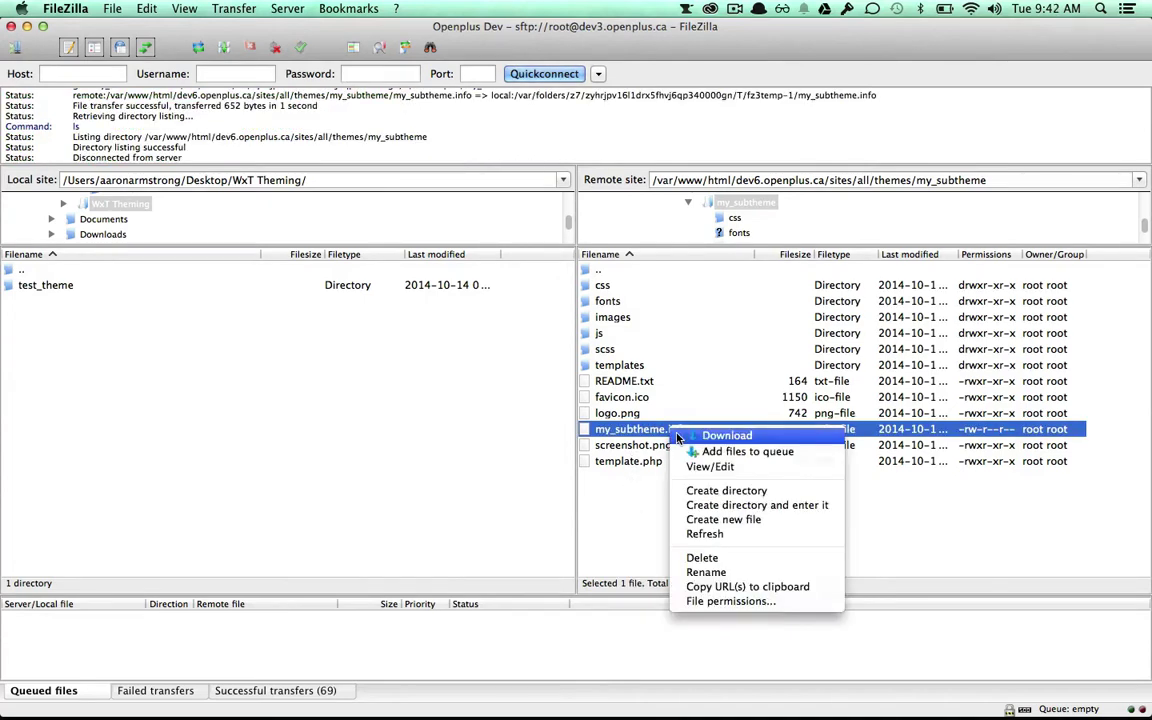
click(717, 467)
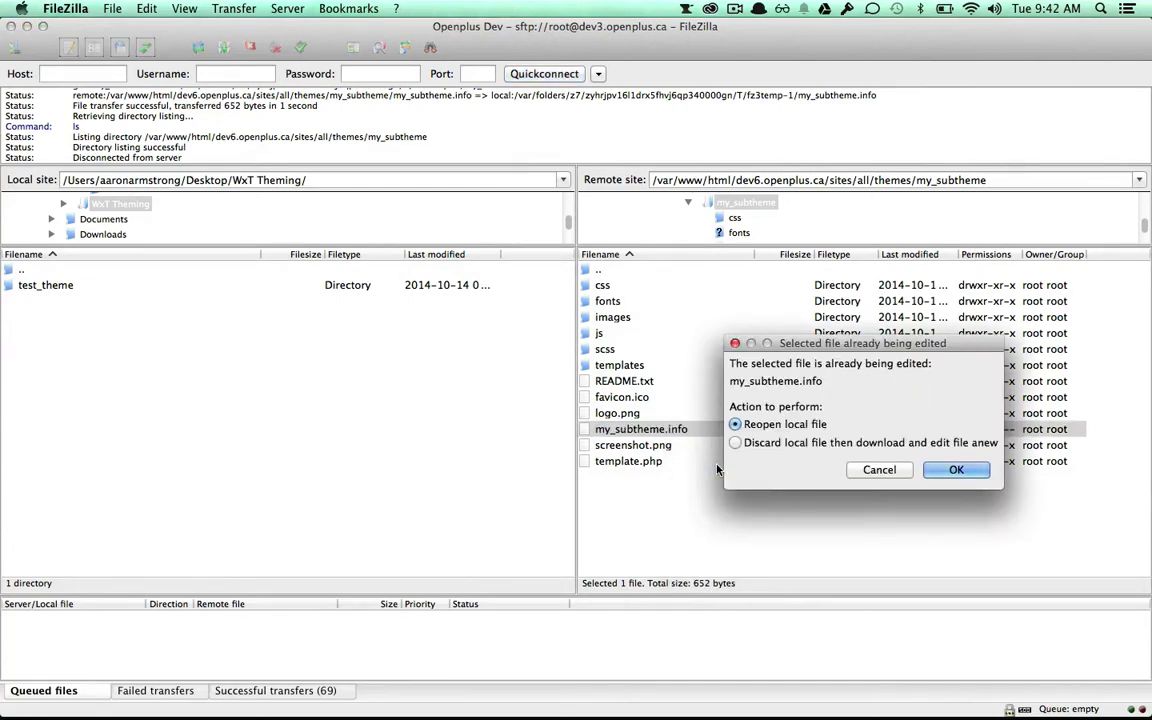
click(736, 442)
click(952, 470)
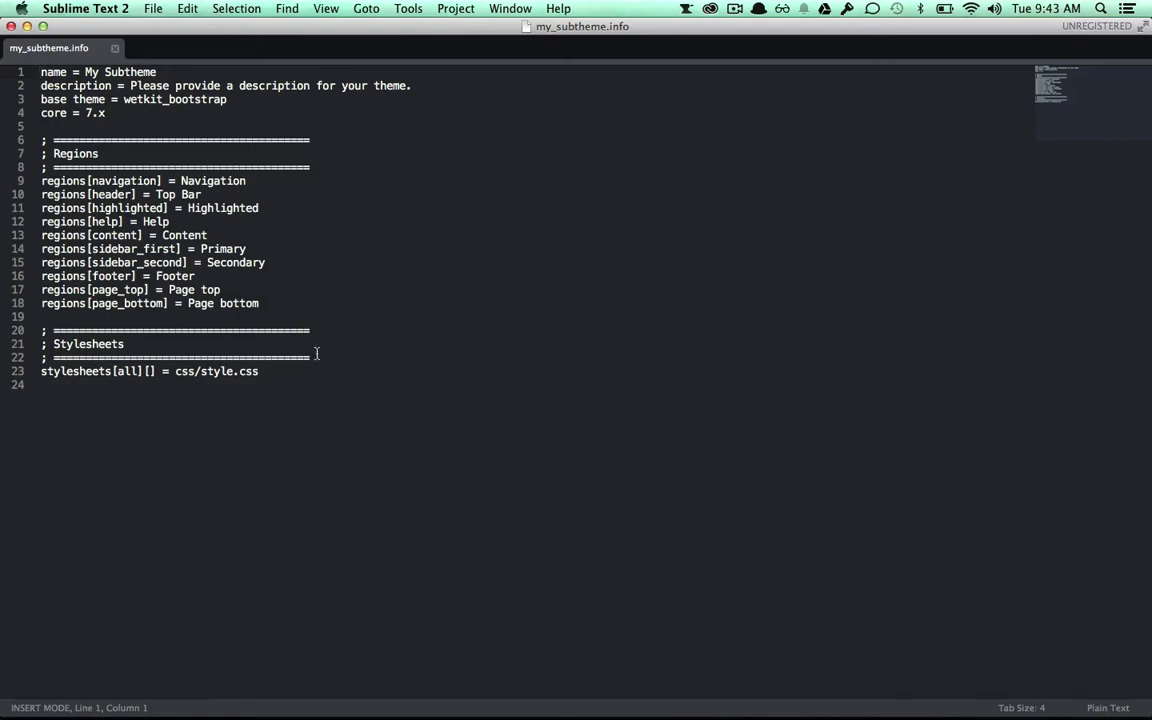
- Duplicate the style.css stylesheet line below itself and change the copy to stylesheets[all][] = css/init.css
click(270, 372)
key(super+shift+Left)
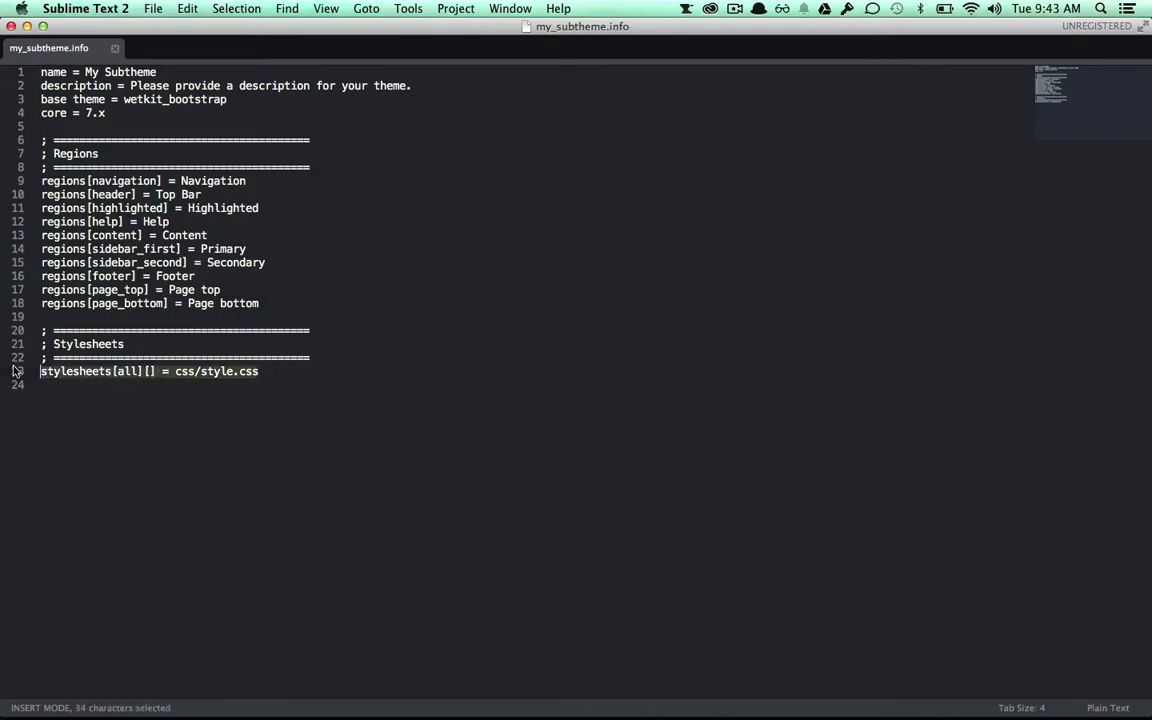
key(super+c)
key(Right)
key(Return)
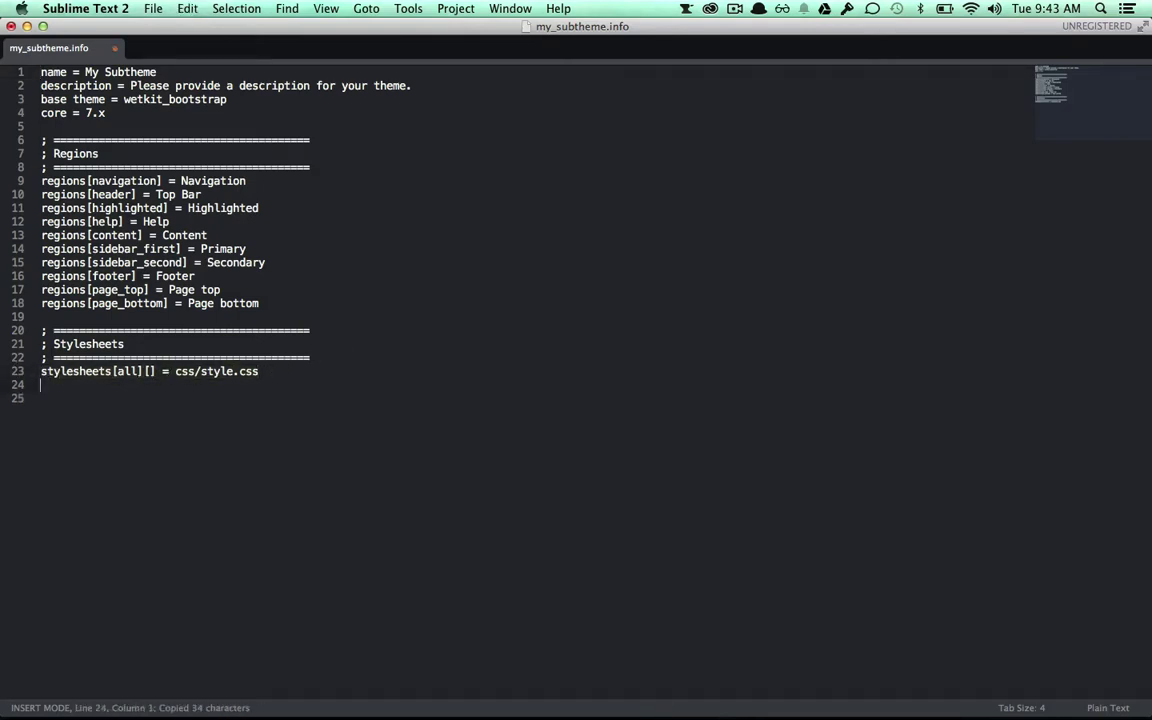
key(super+v)
double_click(216, 385)
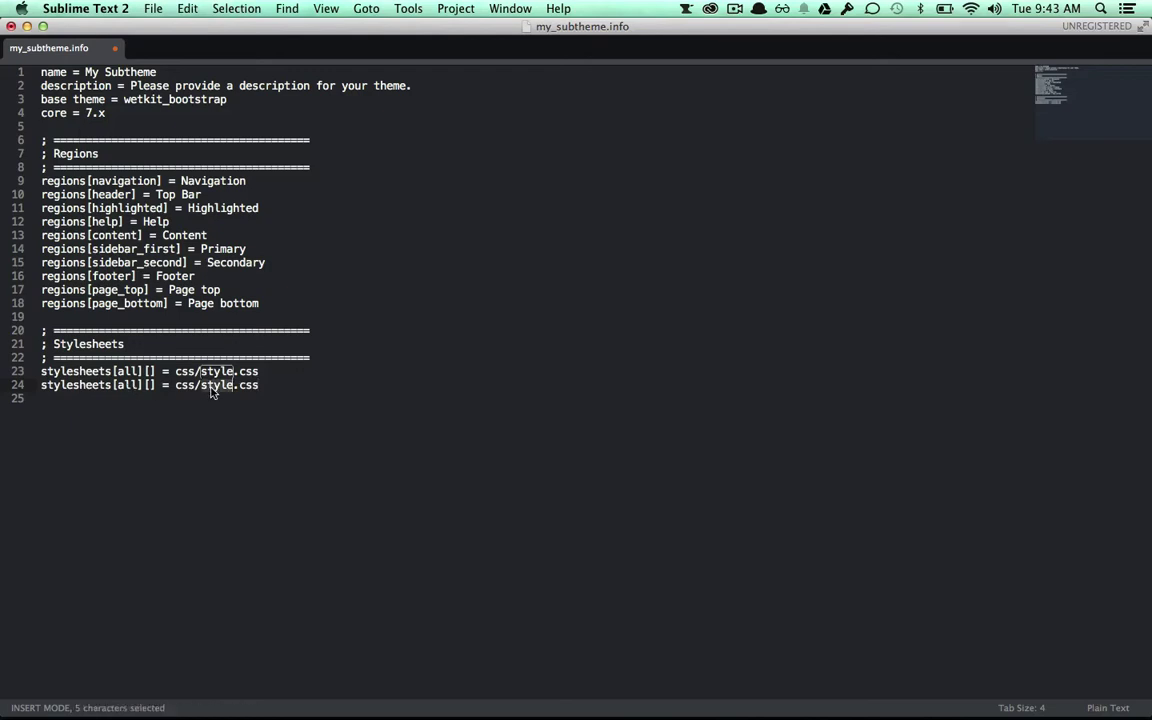
text(init)
click(310, 395)
drag(253, 384, 41, 385)
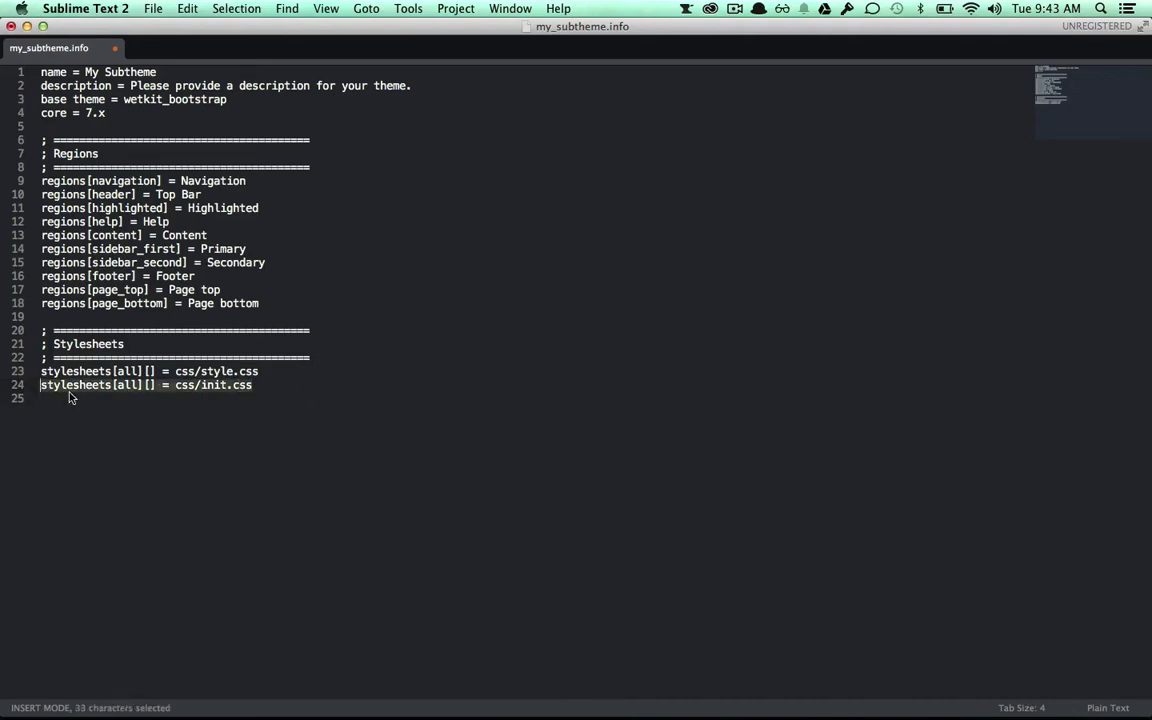
click(222, 449)
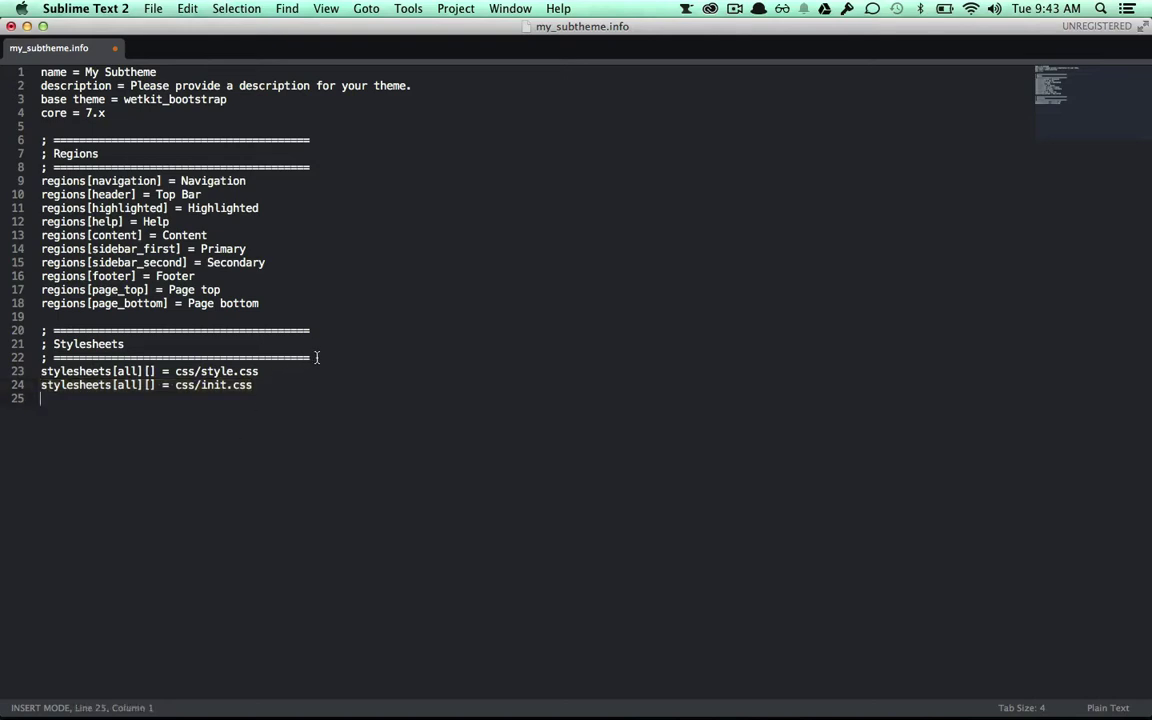
- Copy the Stylesheets comment header below the stylesheet lines, after a blank line, and retitle the copy Scripts
drag(316, 356, 3, 330)
key(super+c)
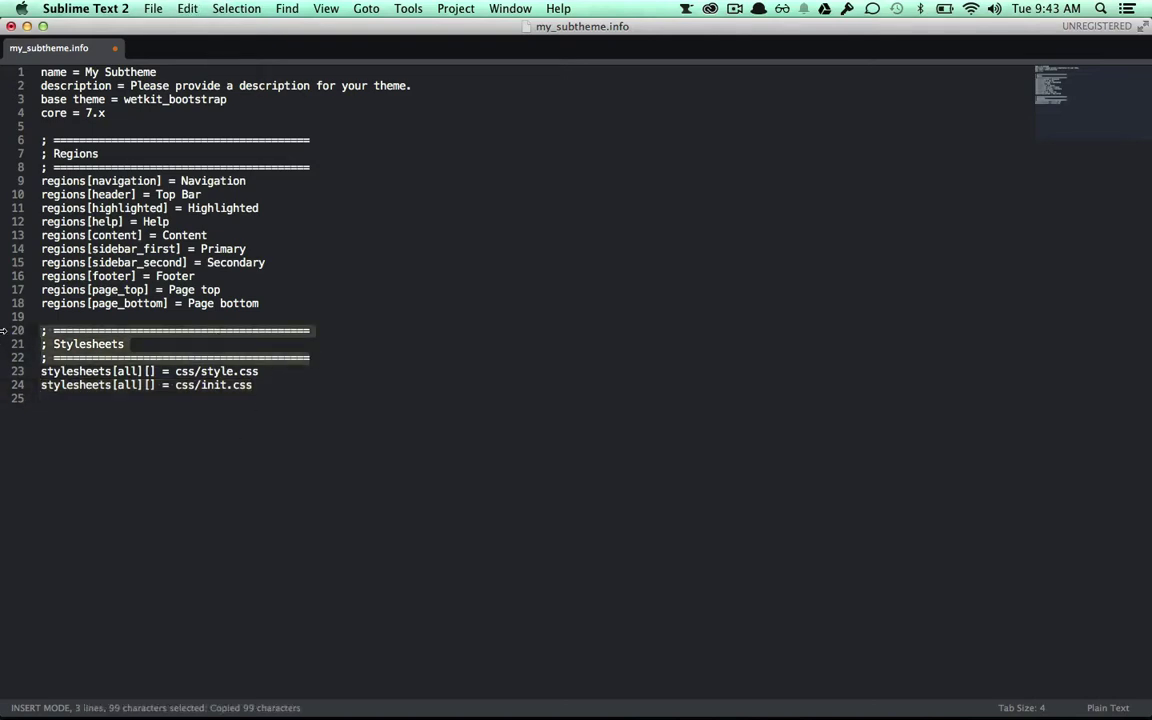
click(265, 389)
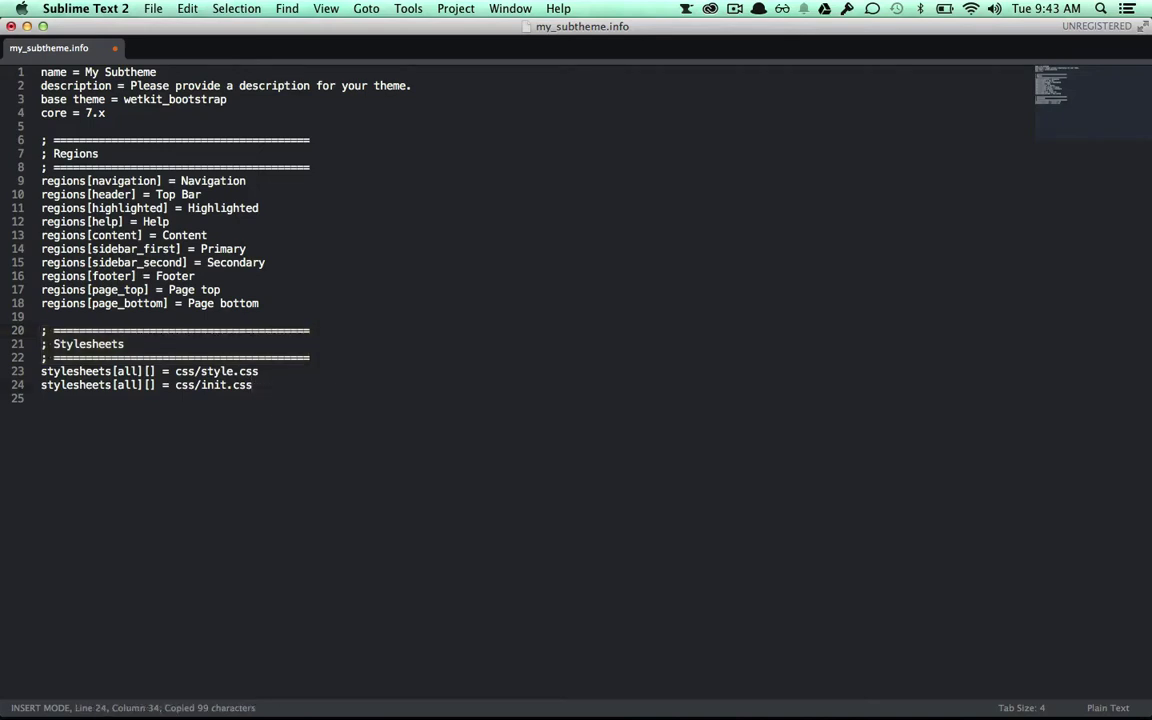
key(Return)
key(Return)
key(super+v)
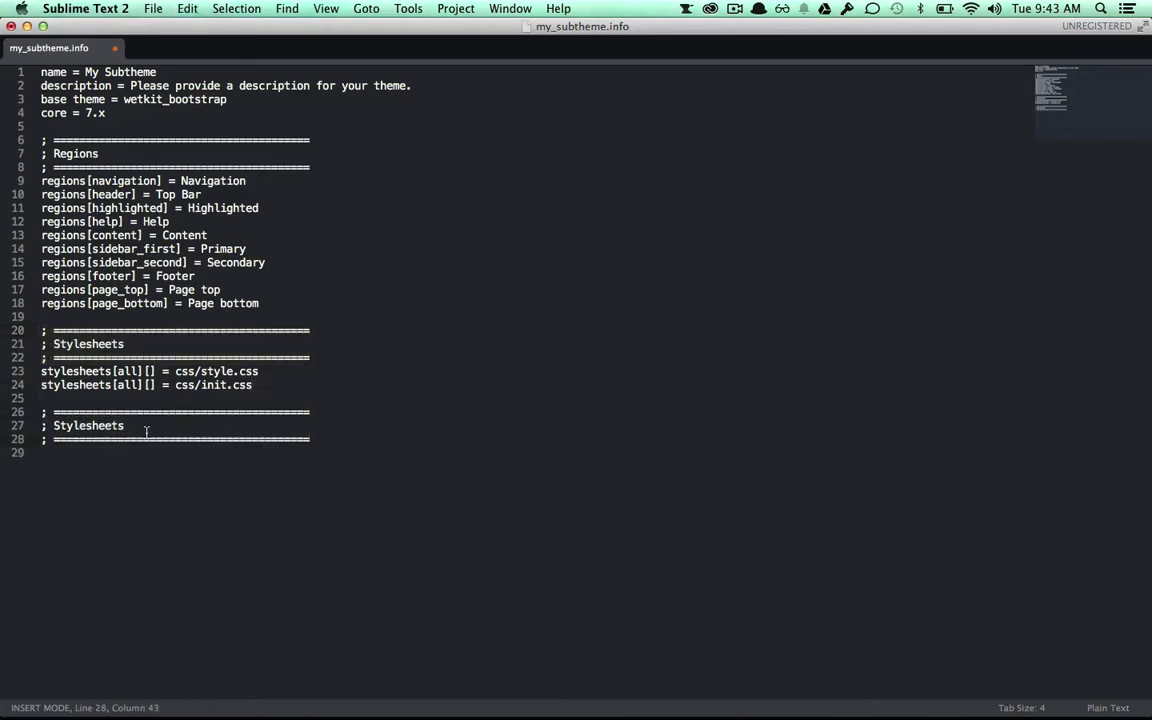
double_click(99, 427)
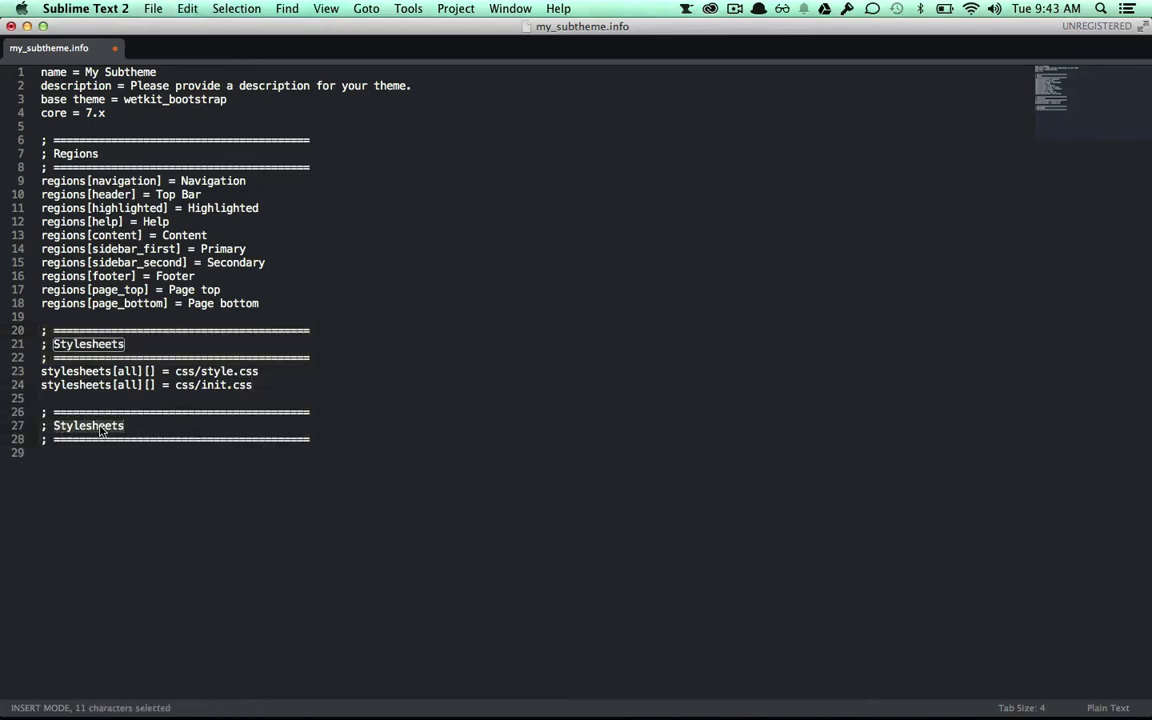
text(Scripts)
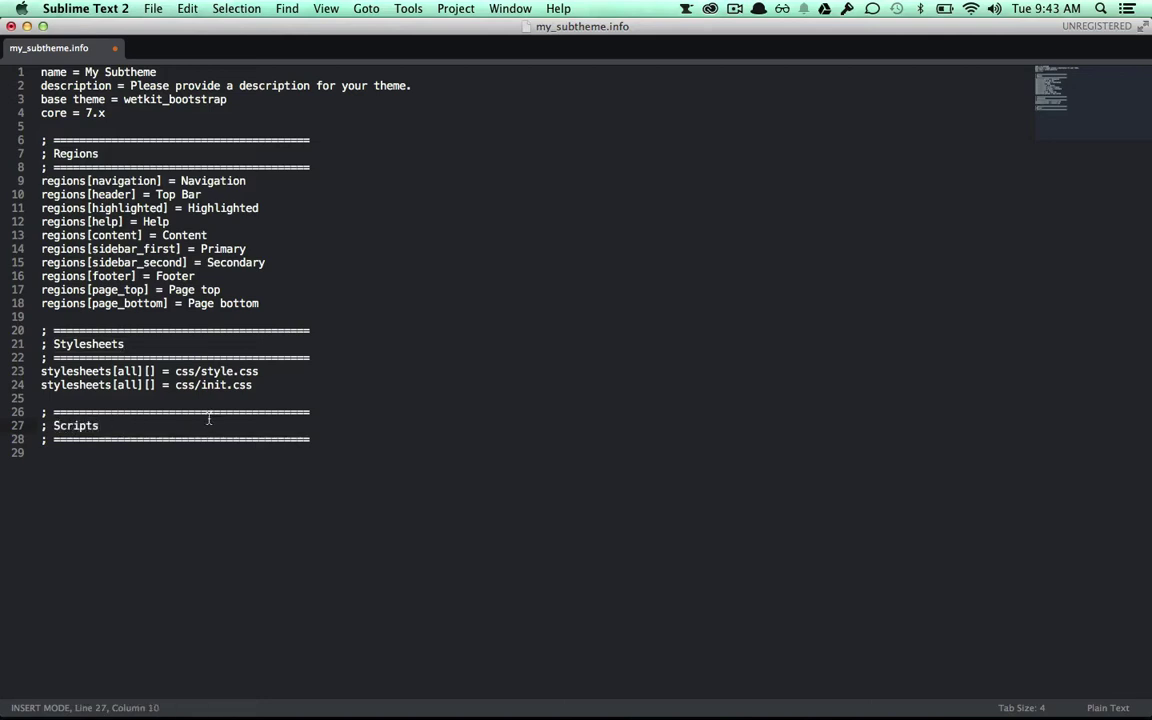
- Add the line scripts[] = js/init.js under the Scripts header and save my_subtheme.info
click(338, 442)
key(Return)
text(scripts[] = js/init.js)
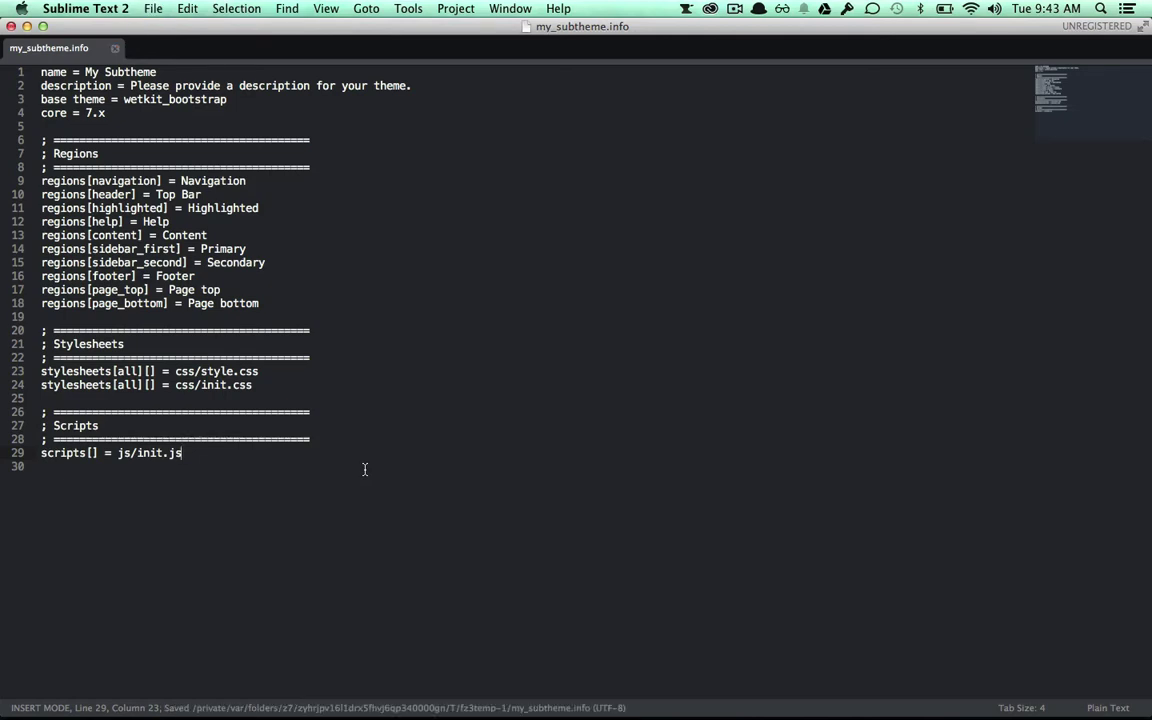
- Switch to FileZilla and upload the edited my_subtheme.info back to the server
mouse_move(685, 708)
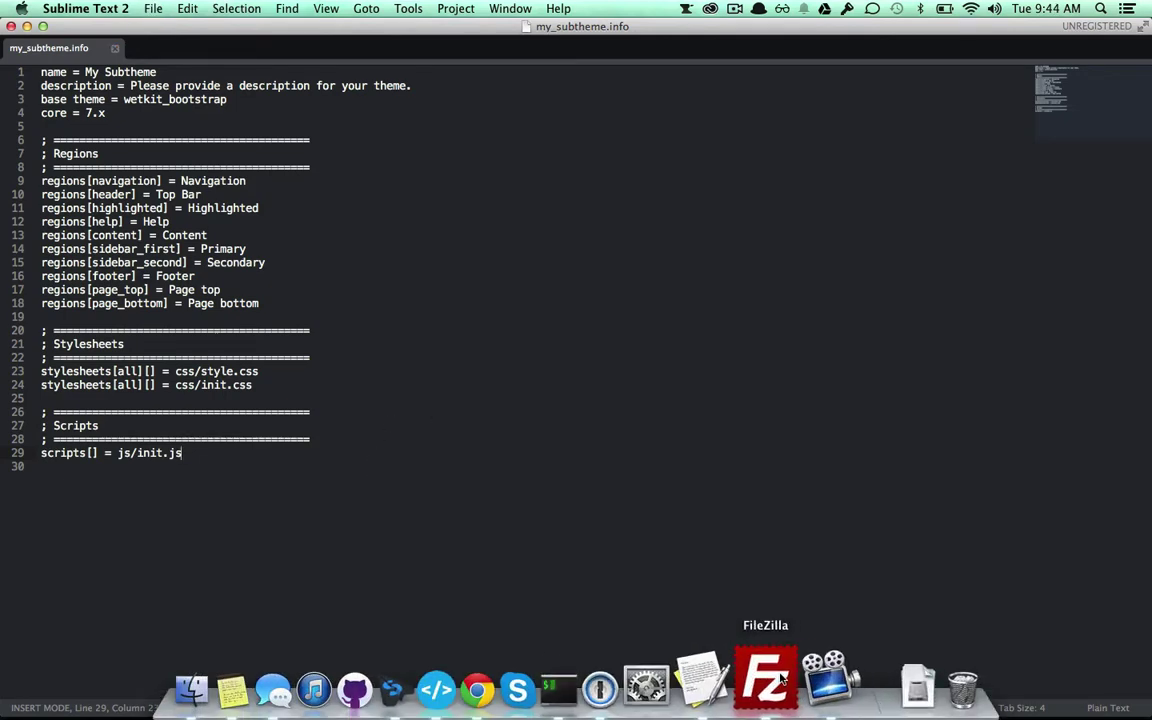
click(764, 688)
click(738, 432)
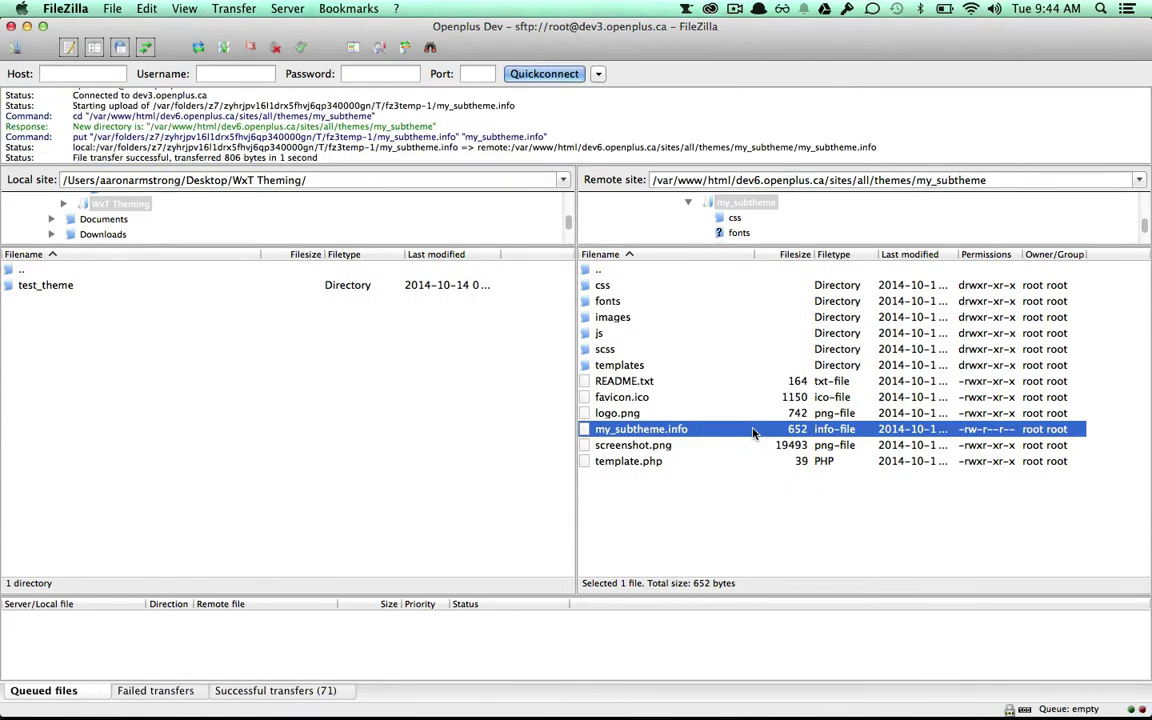
- Switch to Chrome and flush the Drupal site's cache
mouse_move(605, 716)
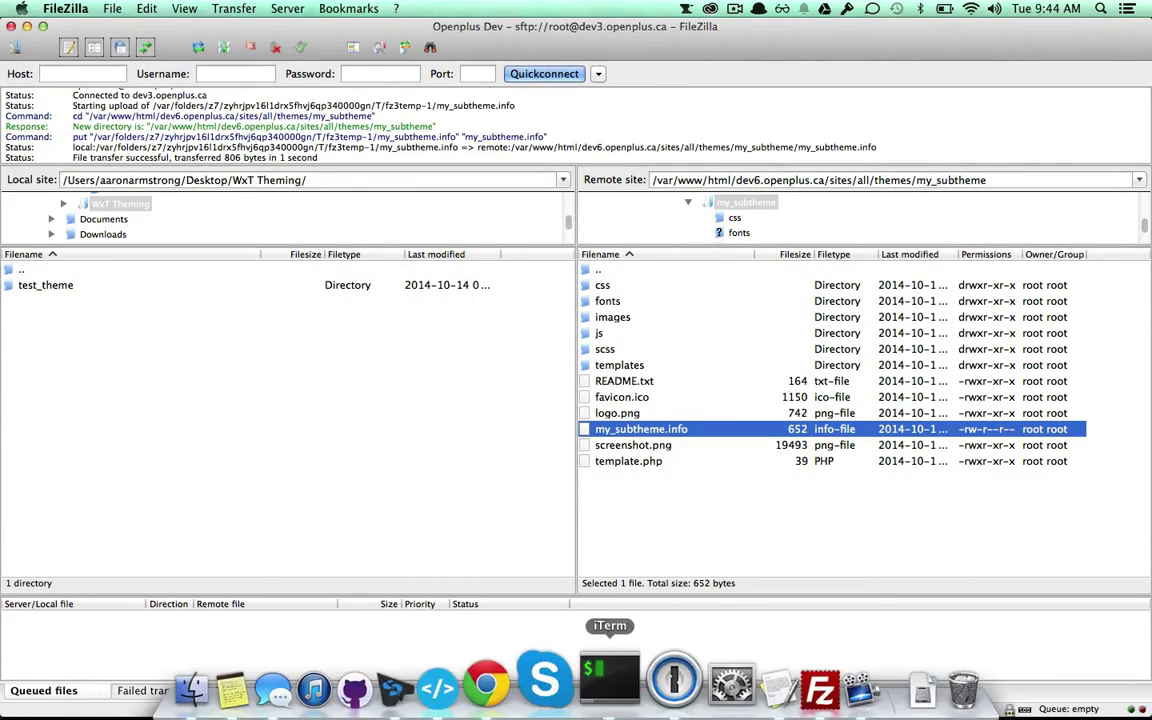
click(539, 680)
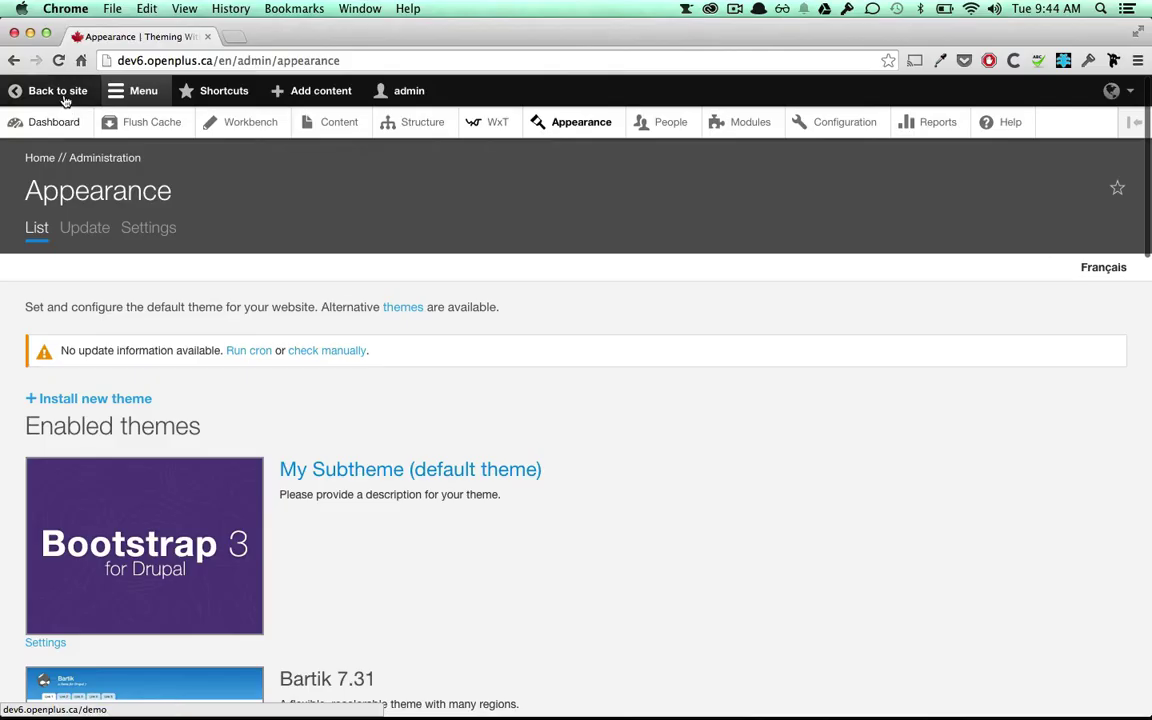
click(150, 129)
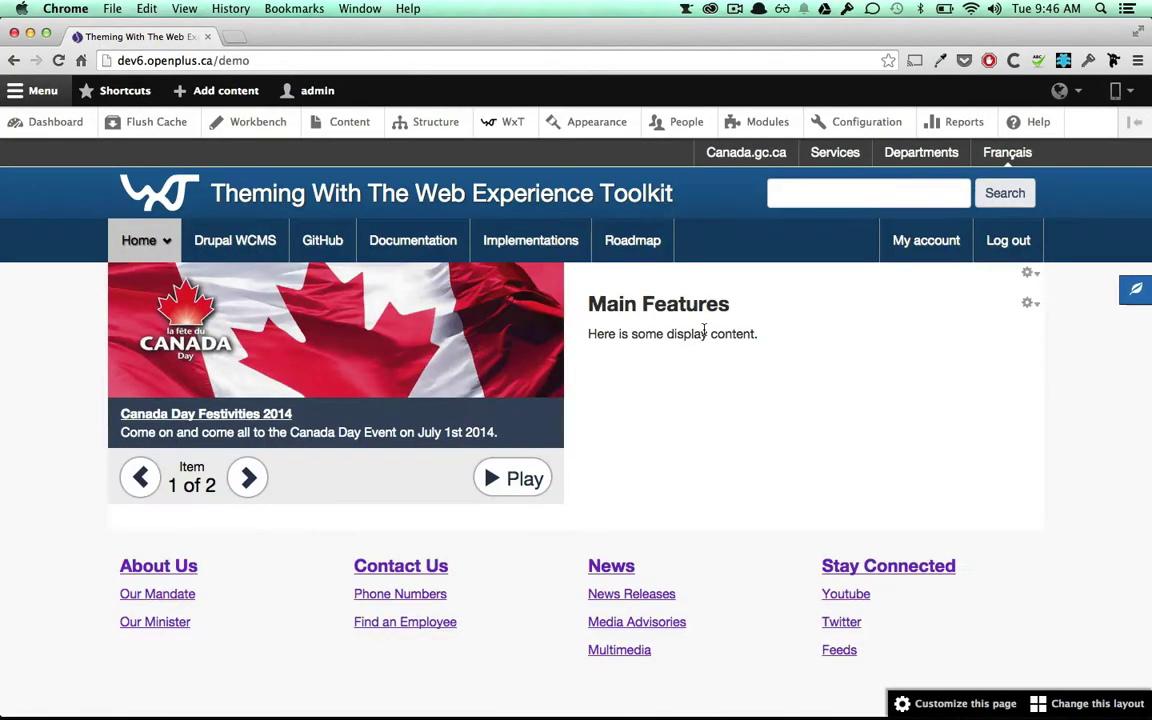
- Inspect the demo page's display content text and search the page markup for init.js and init.css
right_click(704, 331)
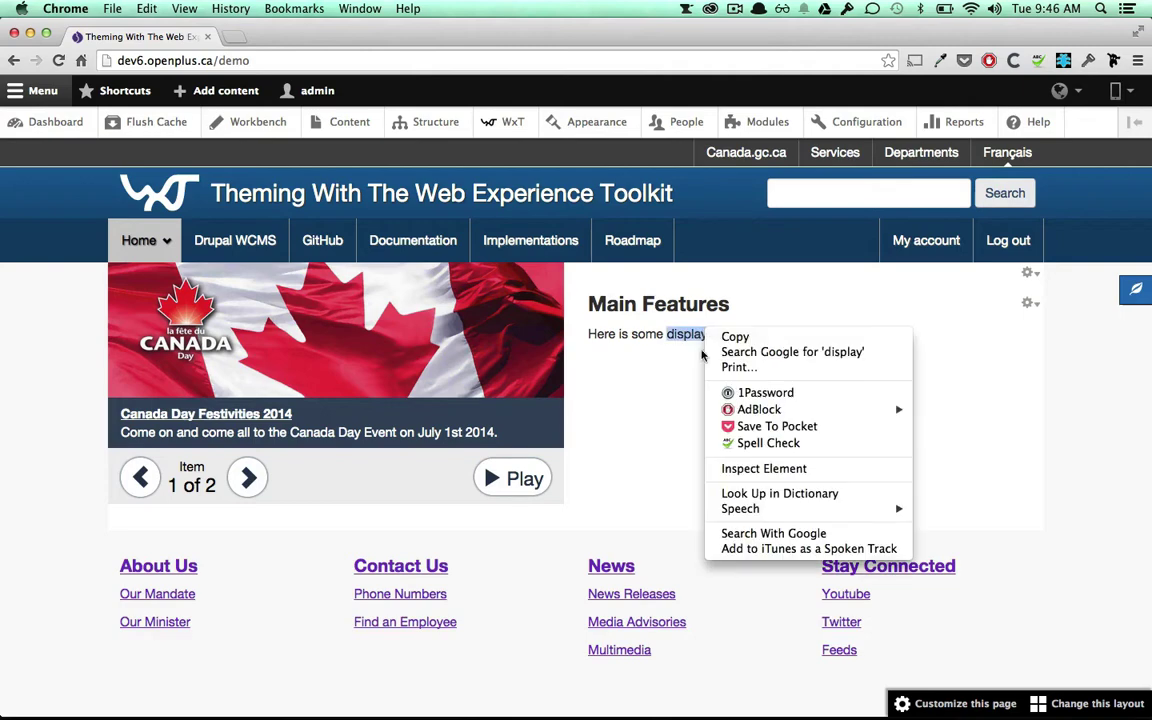
click(750, 470)
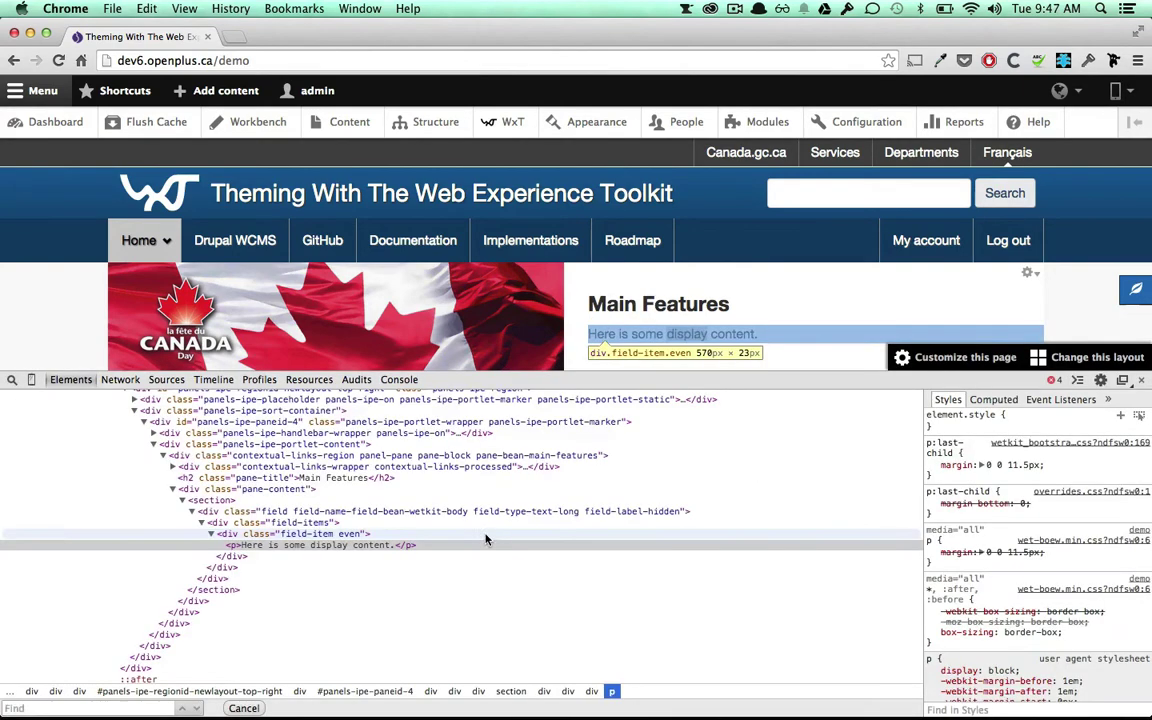
text(init.js)
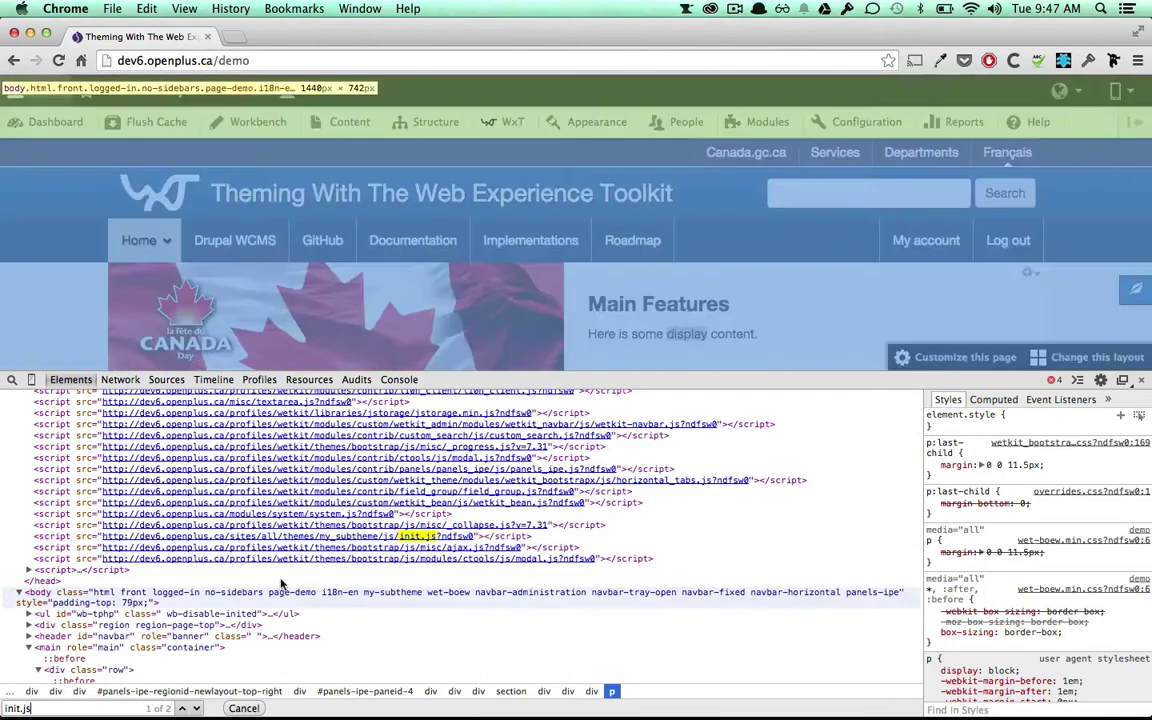
key(super+f)
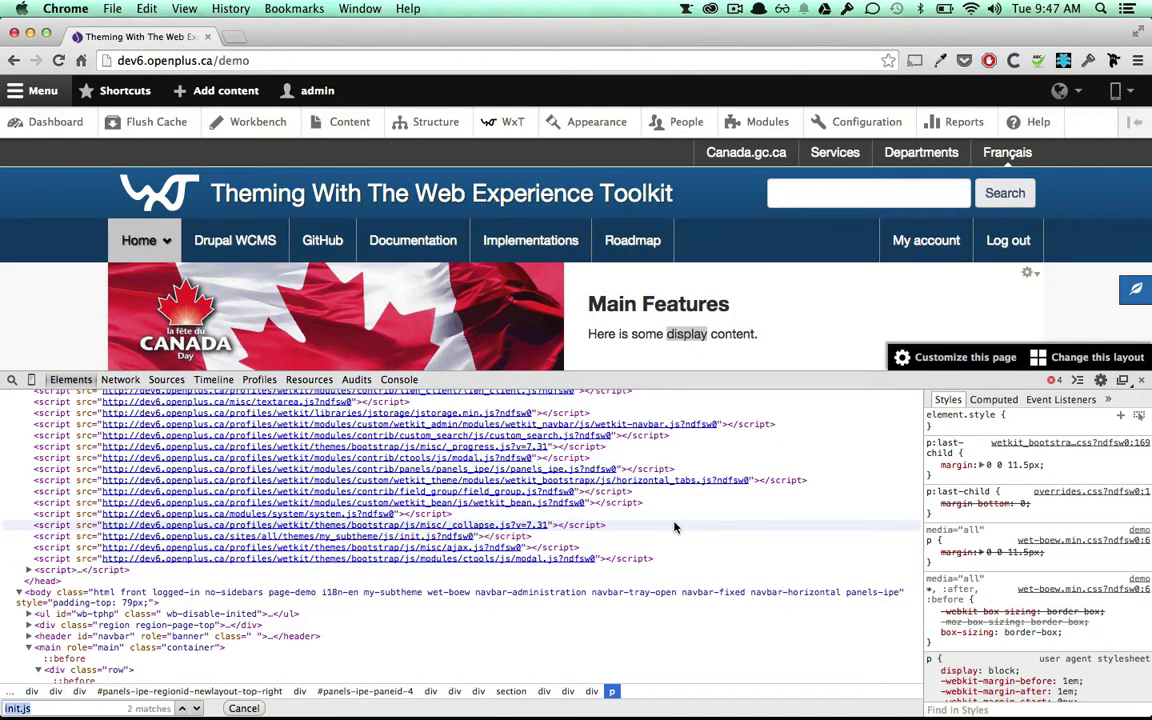
text(init.css)
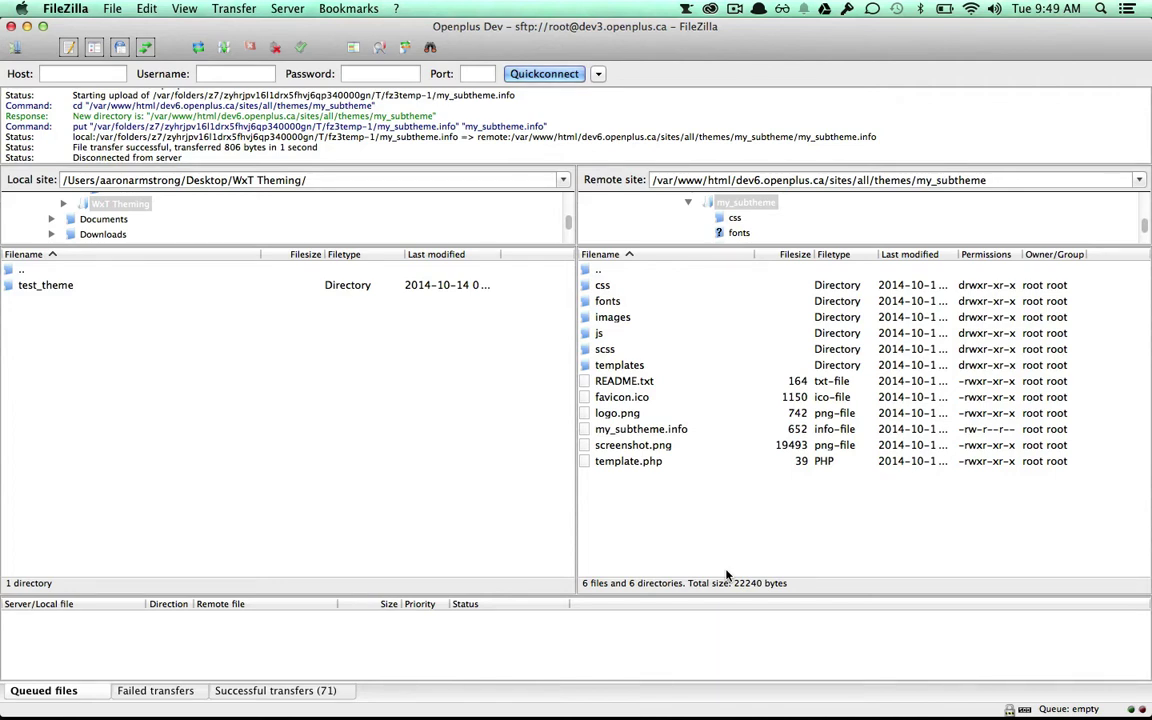
- In FileZilla, open the remote my_subtheme/js folder and the local test_theme/js folder
double_click(601, 336)
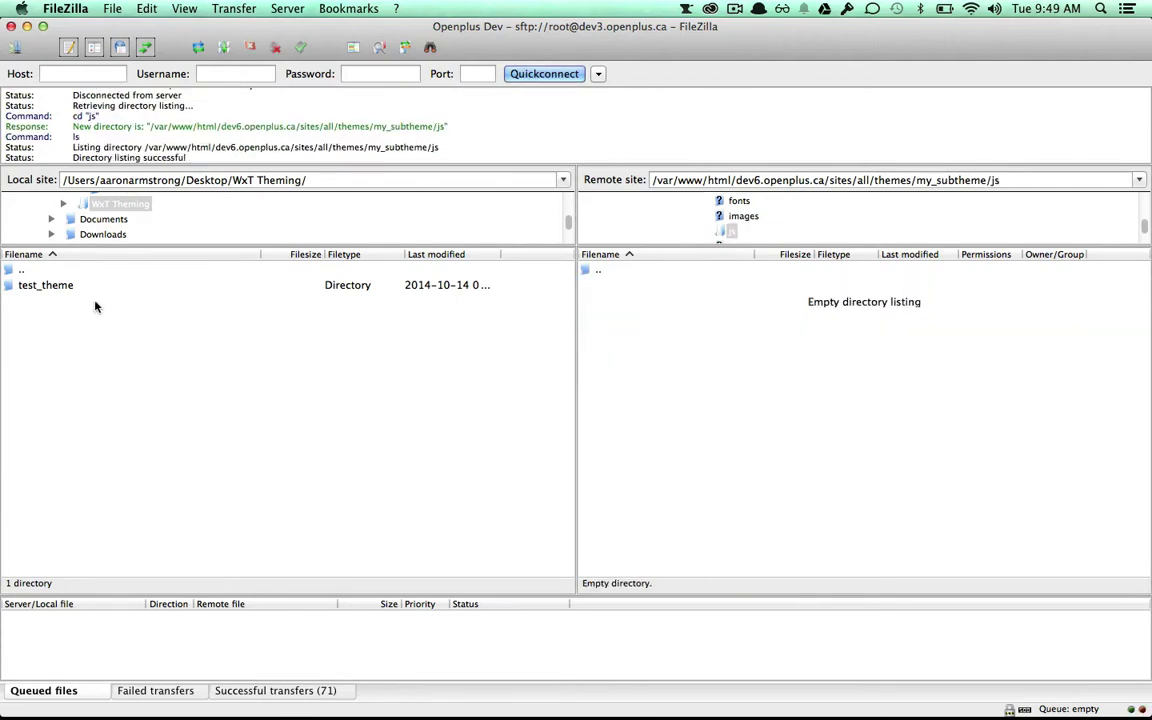
double_click(42, 286)
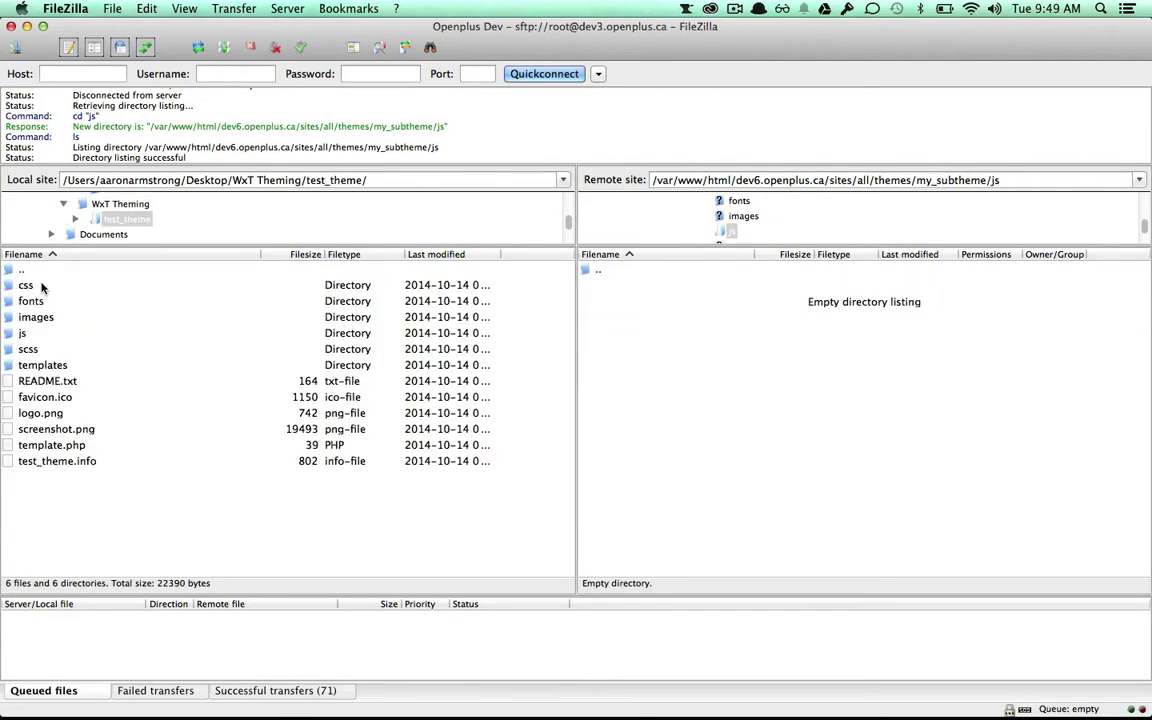
double_click(24, 333)
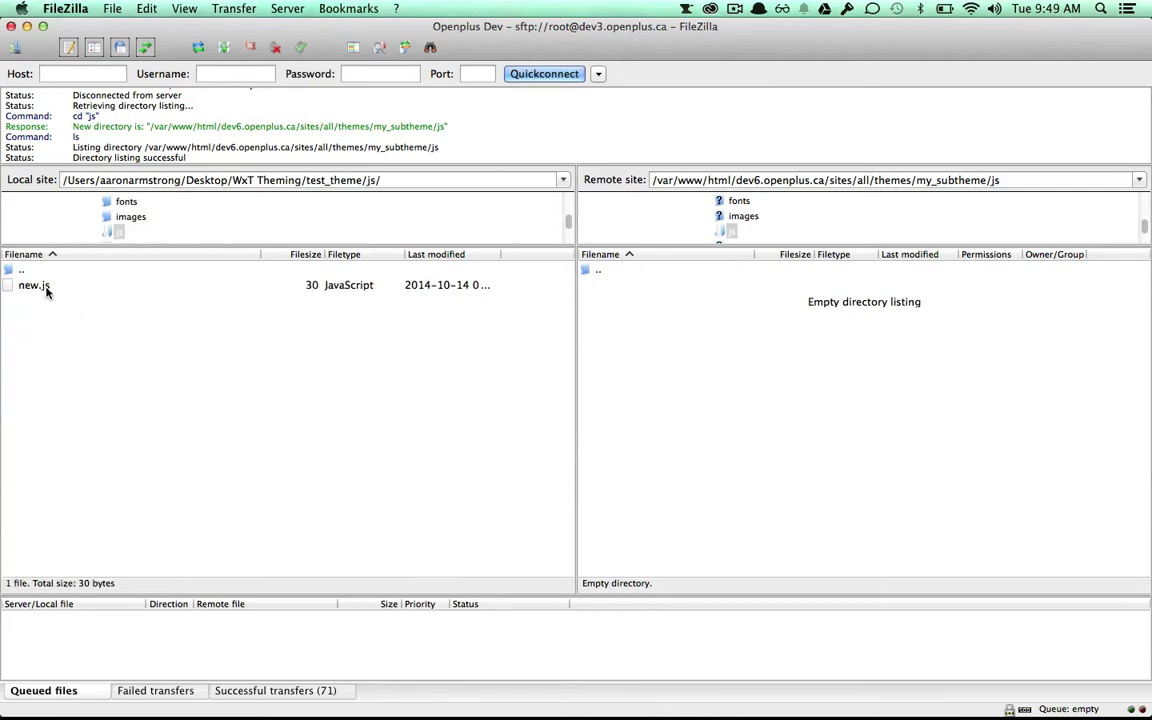
- Rename the local file new.js as init.js
click(46, 287)
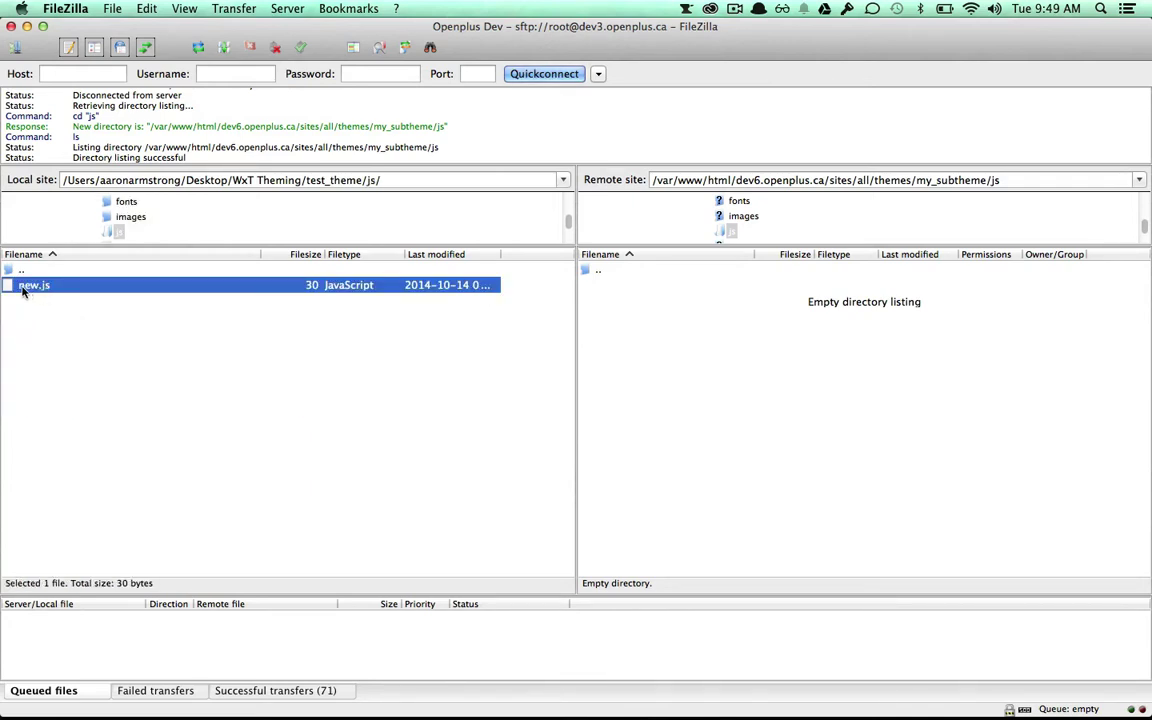
click(24, 288)
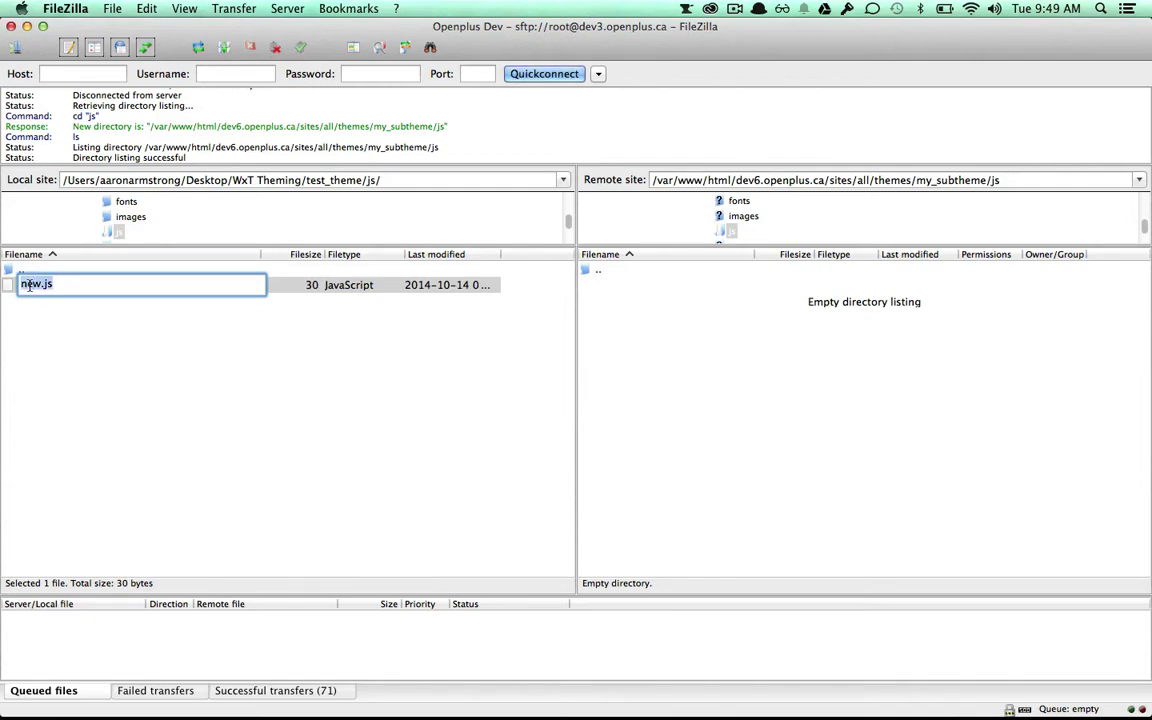
text(init.js)
click(127, 366)
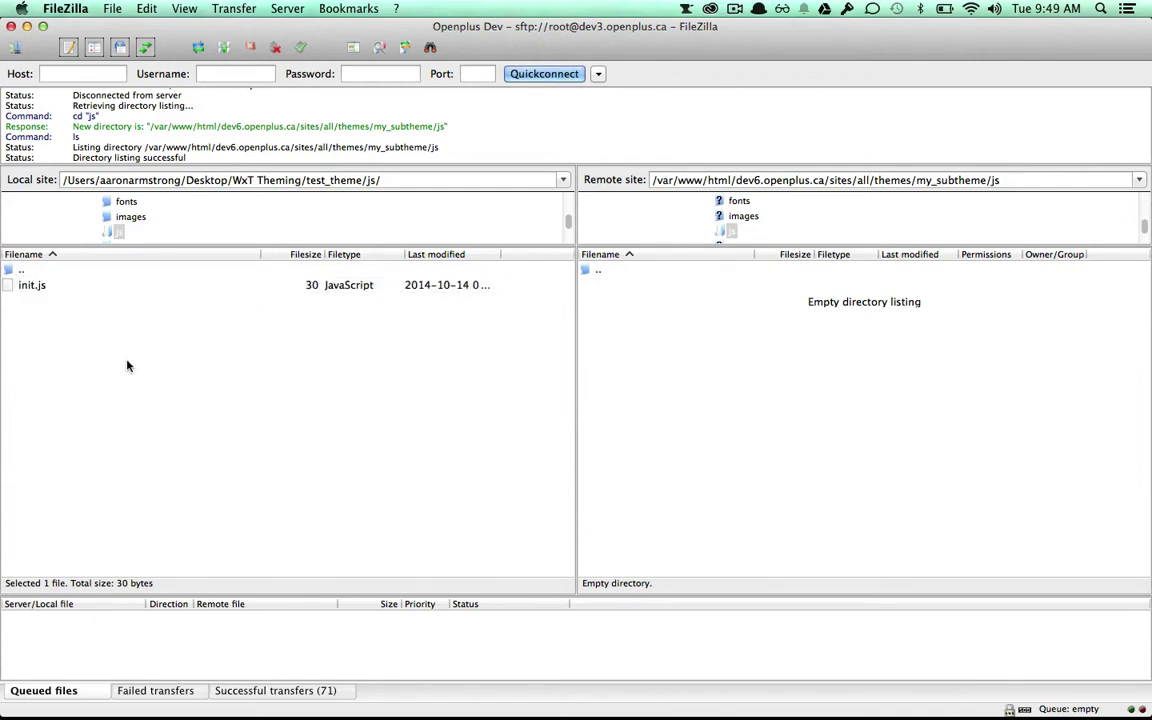
- Upload the local init.js to the remote my_subtheme/js folder and open the css folder on both the remote and local sites
click(40, 288)
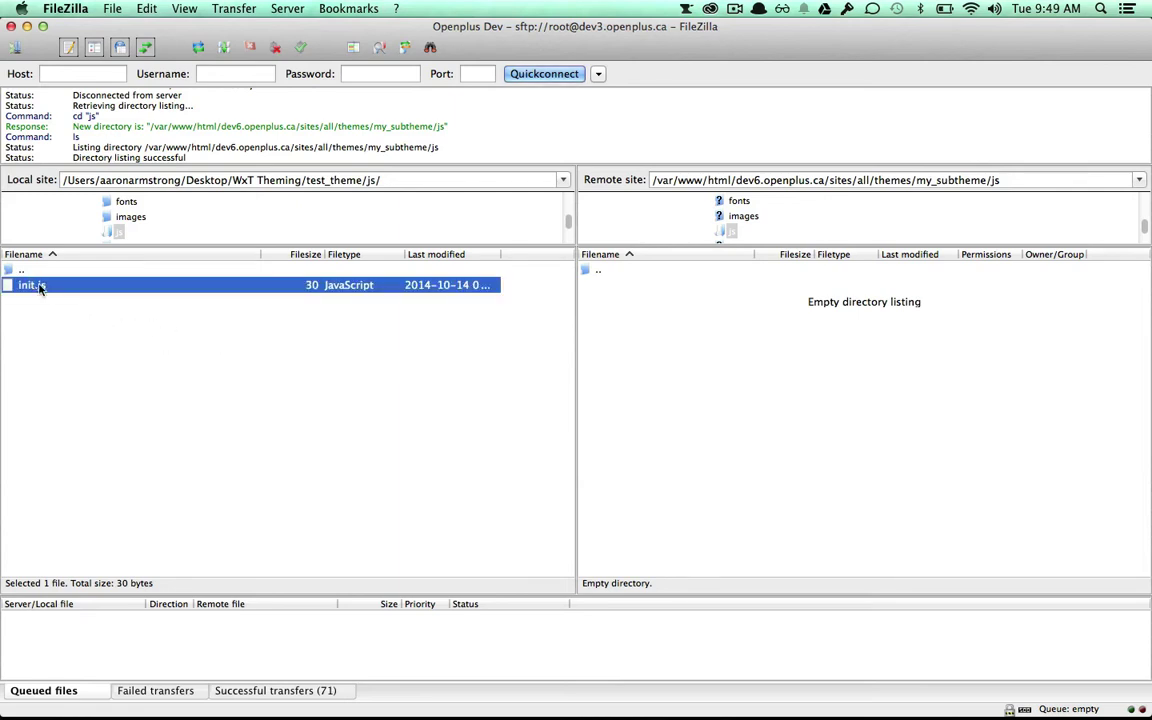
drag(40, 288, 682, 373)
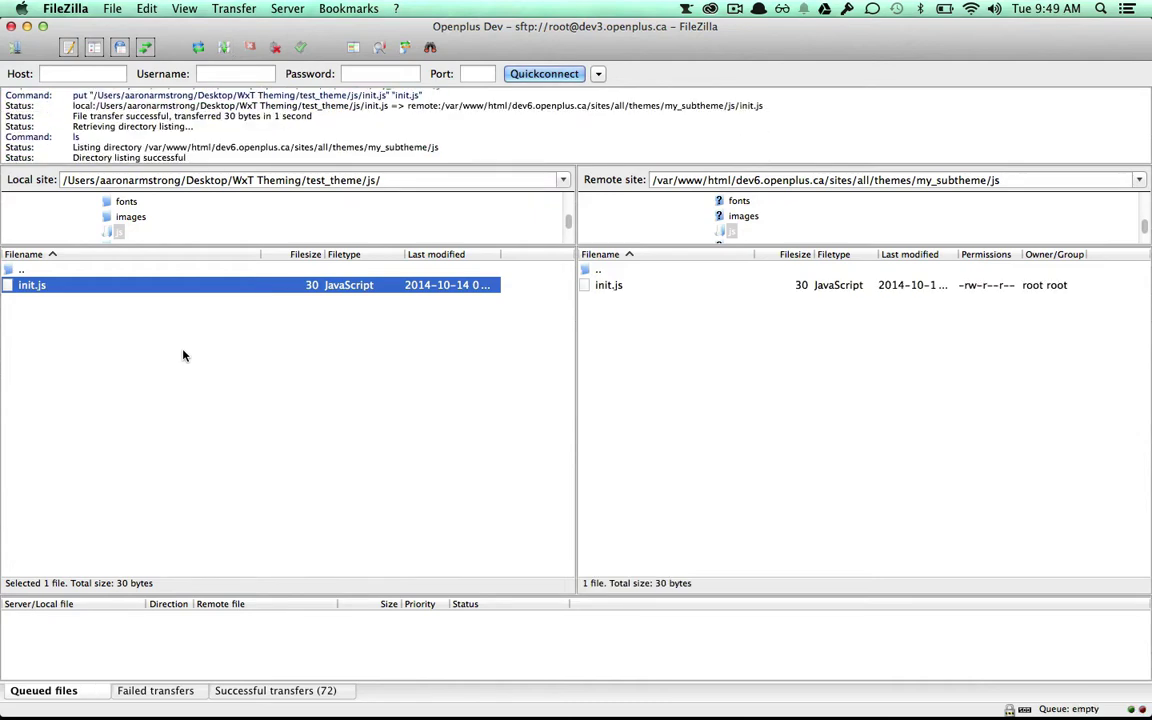
click(600, 270)
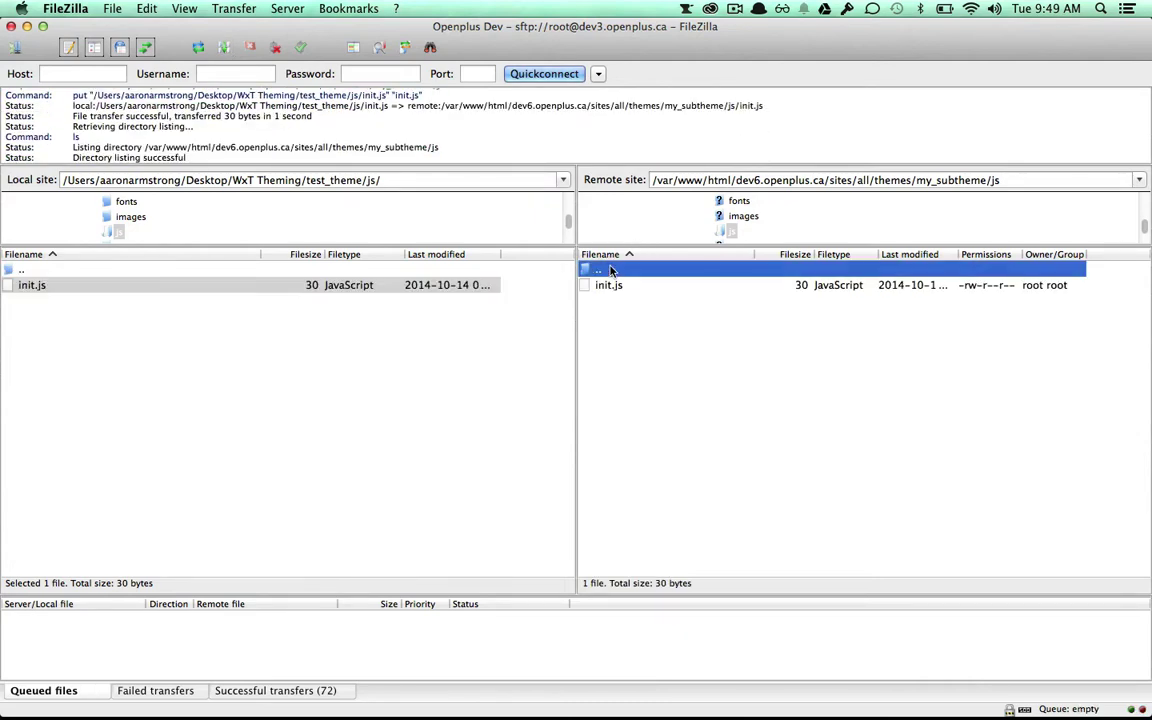
double_click(600, 270)
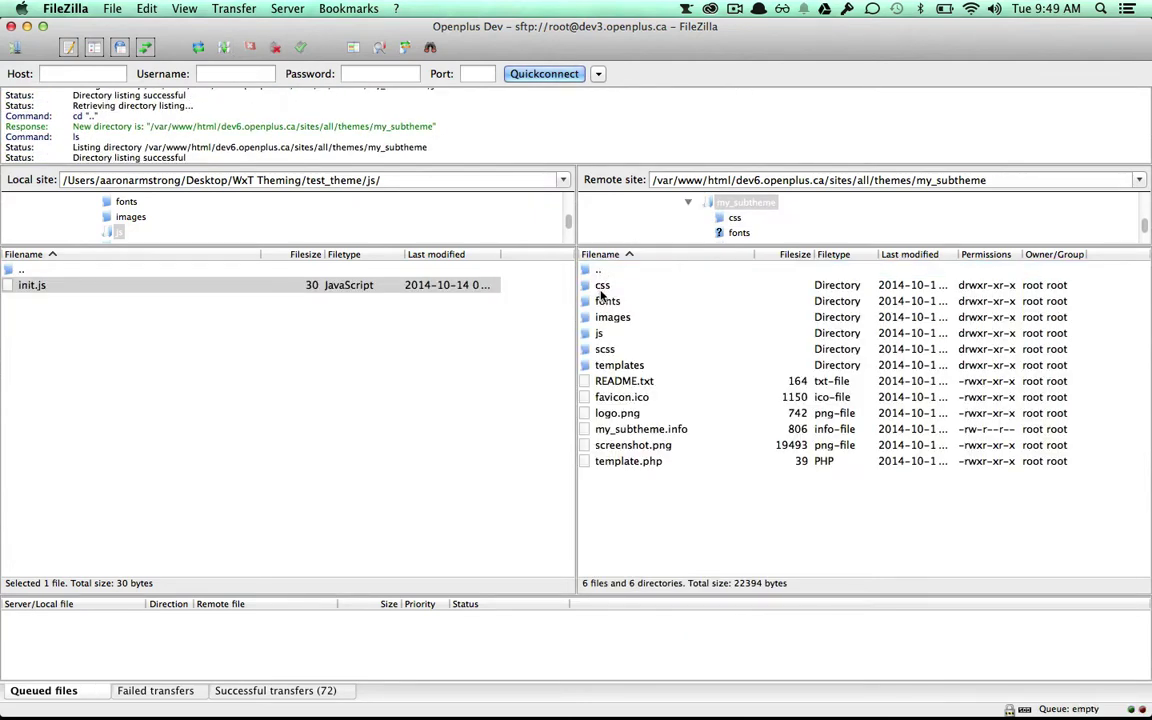
click(602, 289)
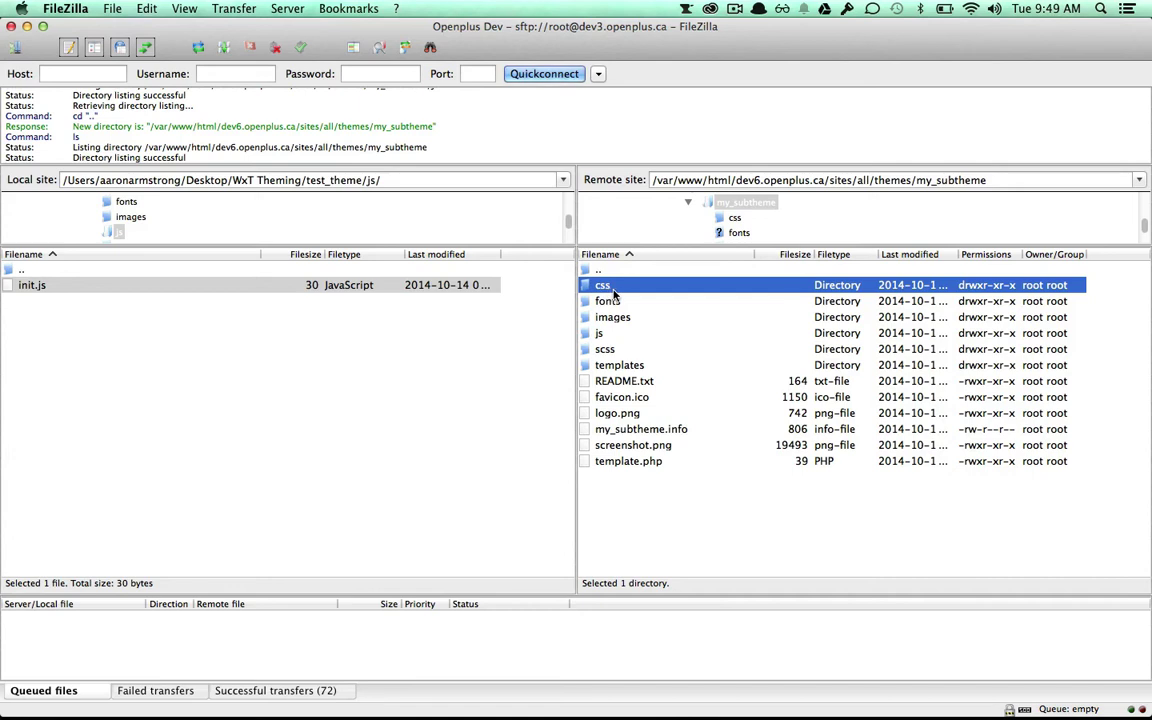
double_click(614, 292)
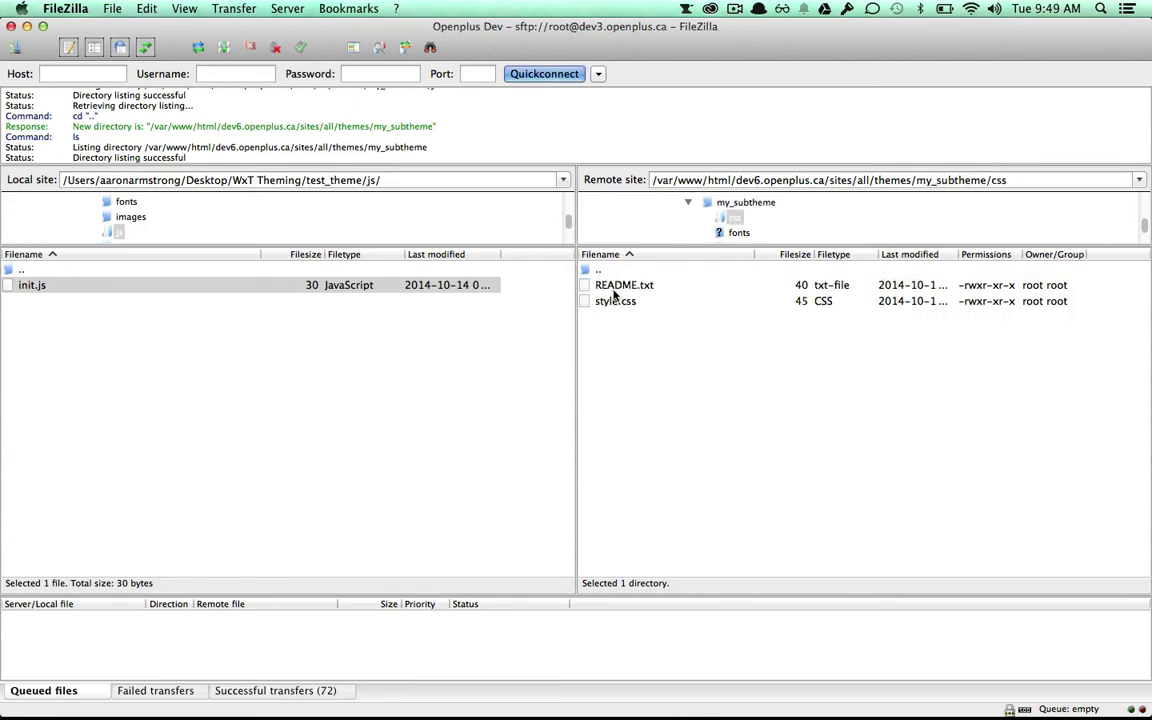
double_click(47, 272)
double_click(38, 286)
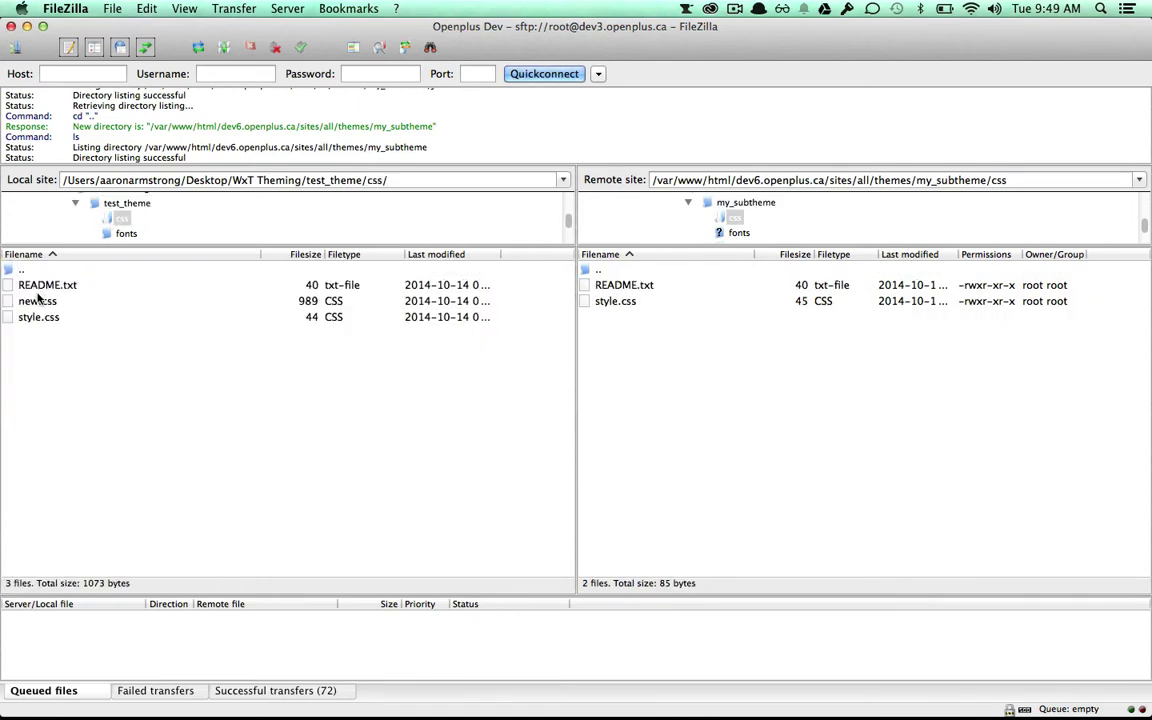
- Rename the local file new.css as init.css and upload it to the remote my_subtheme/css folder
click(38, 300)
click(24, 300)
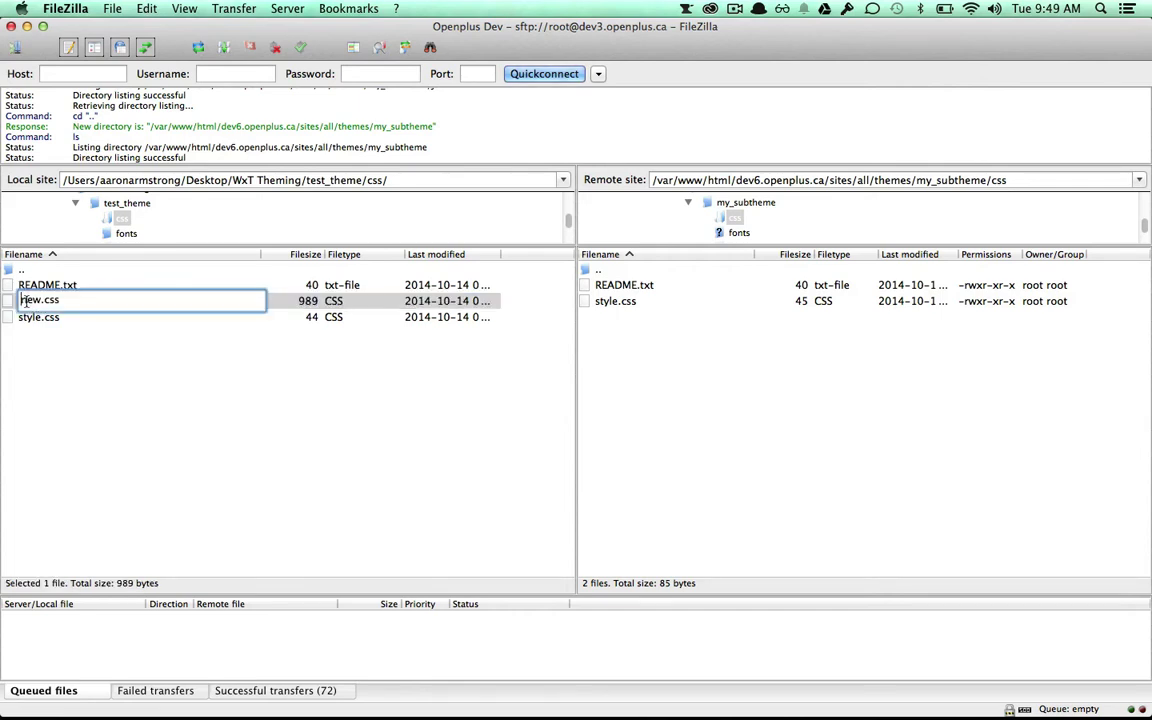
double_click(35, 301)
text(init.c)
key(Return)
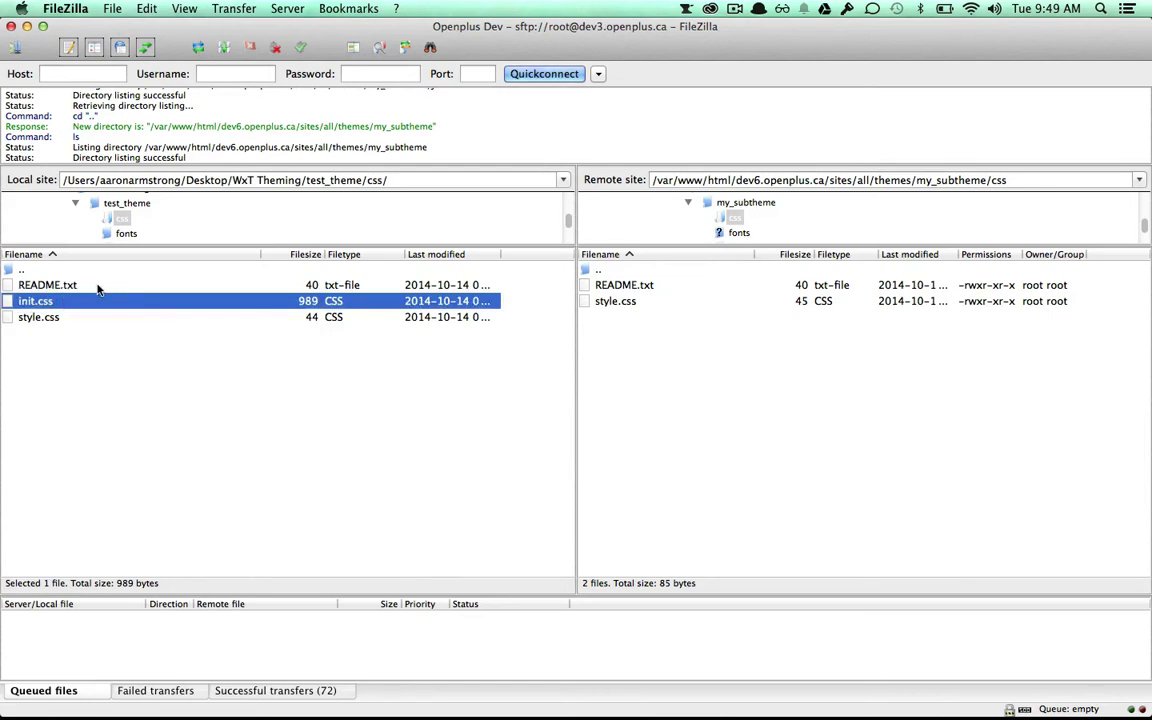
drag(57, 307, 670, 404)
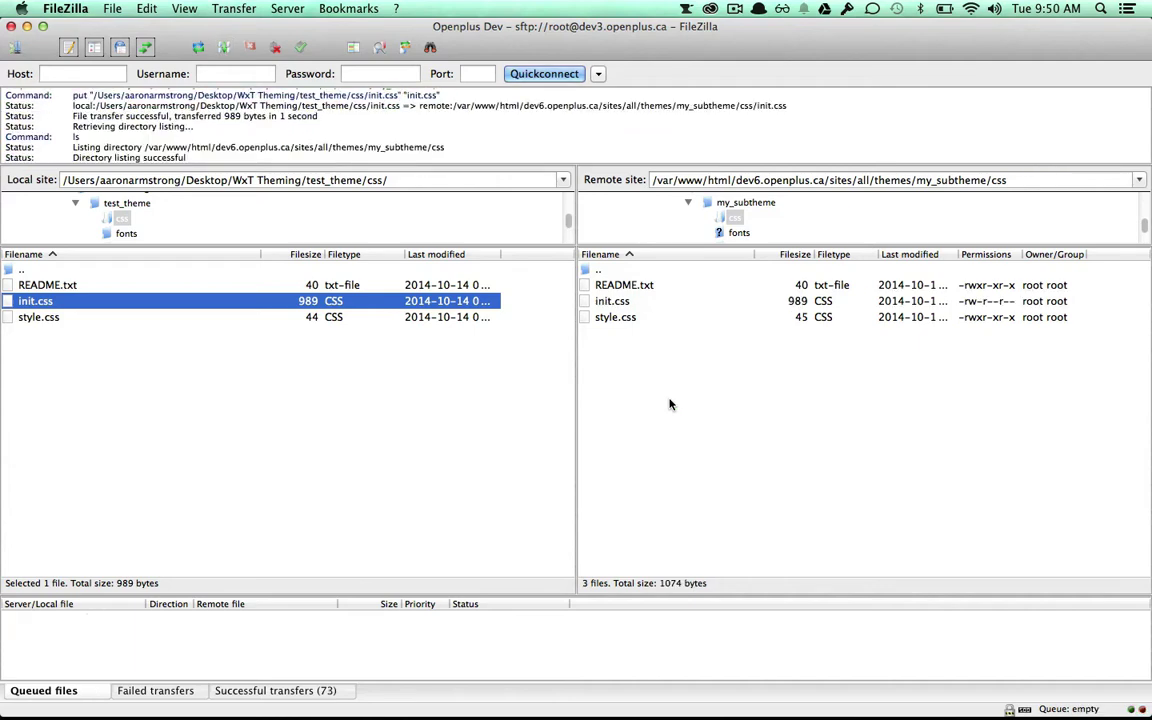
- Open the remote my_subtheme/scss folder and the local test_theme/scss folder
double_click(616, 271)
double_click(303, 270)
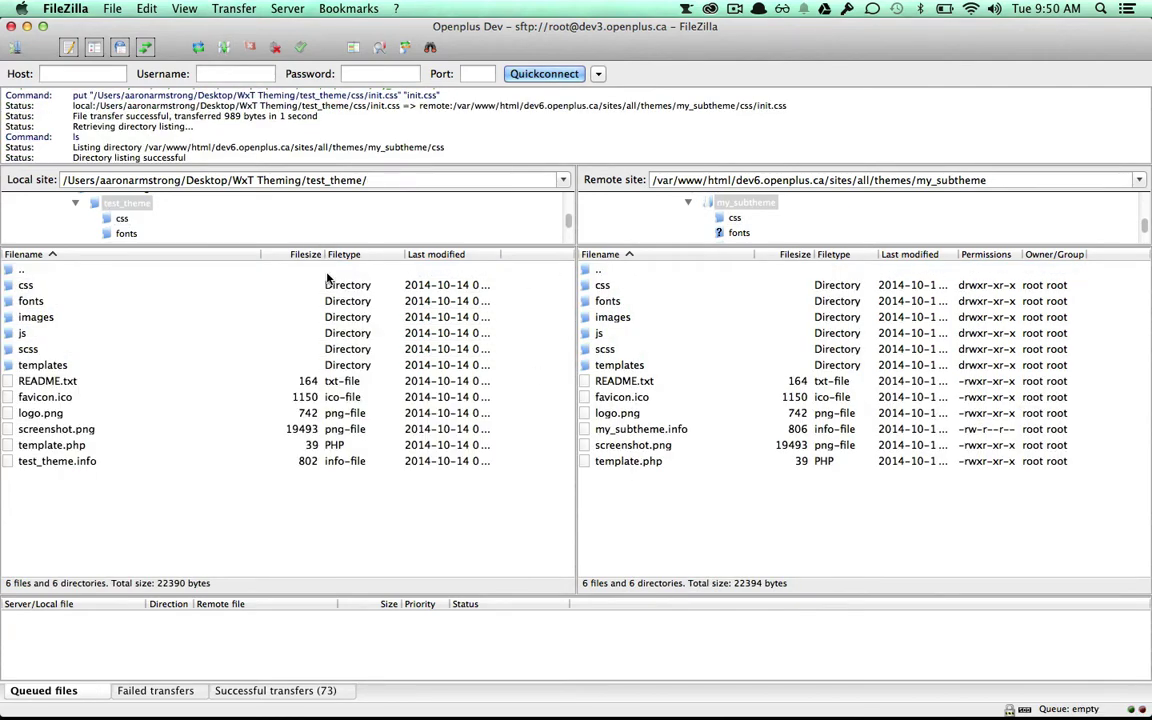
double_click(615, 350)
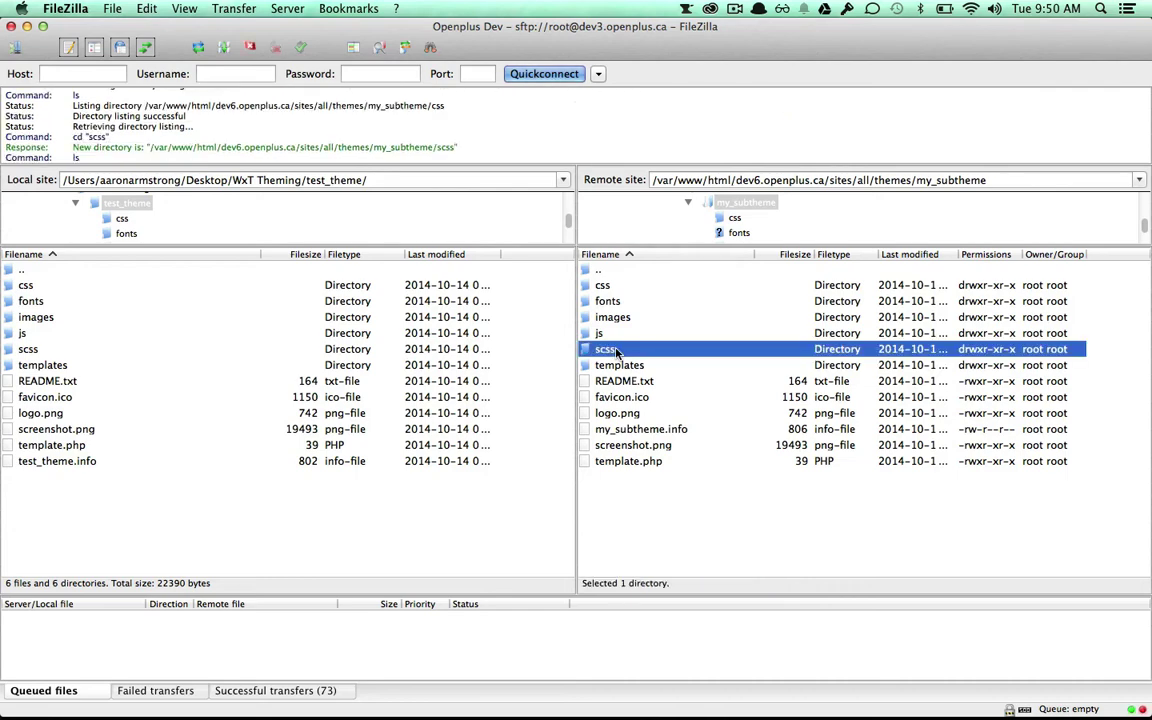
double_click(28, 350)
- Rename the local file new.scss as init.scss and upload it to the remote my_subtheme/scss folder
click(40, 287)
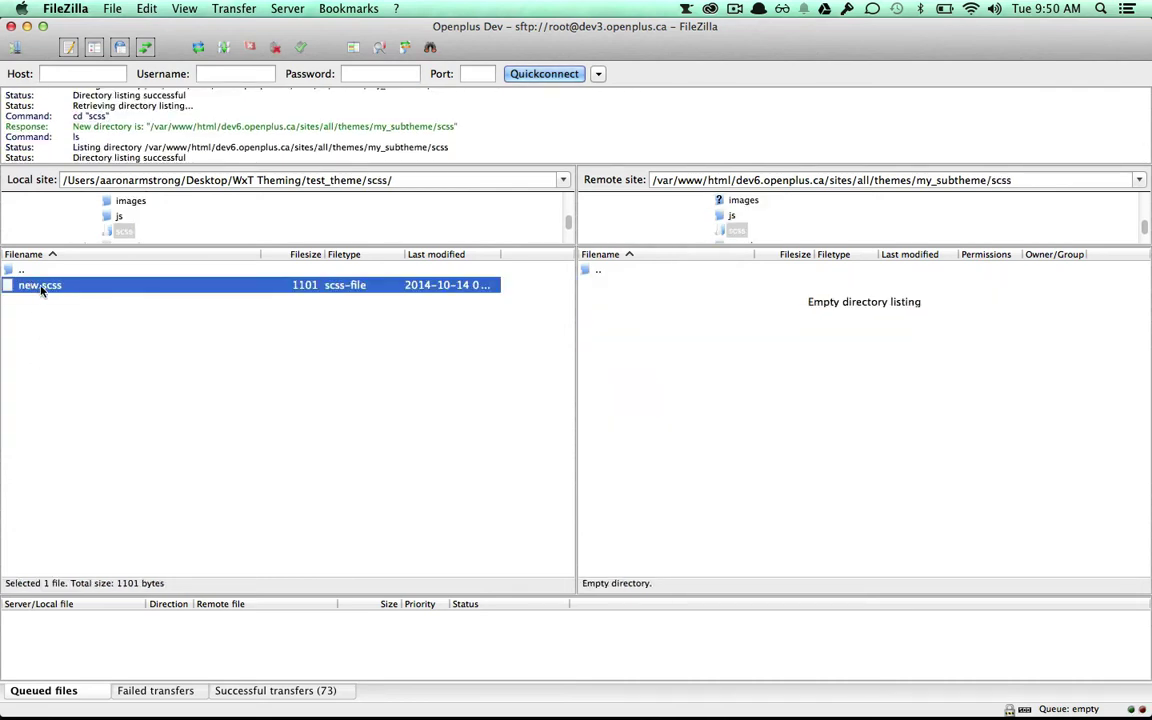
click(40, 288)
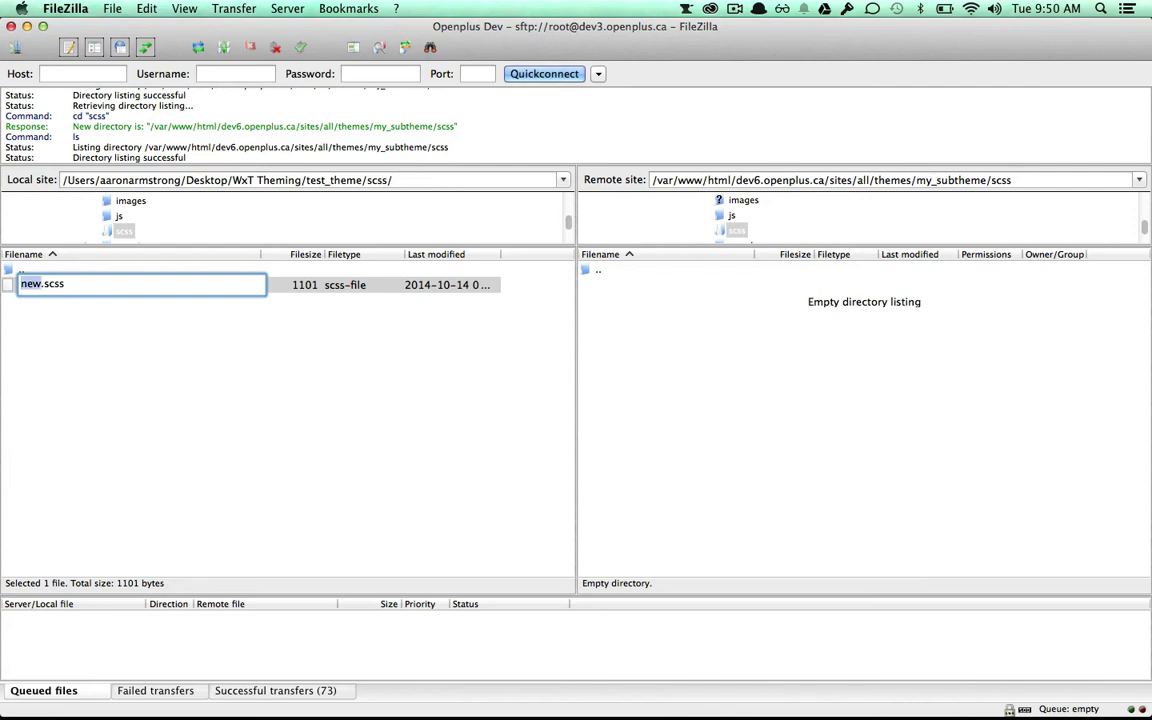
text(init)
key(Return)
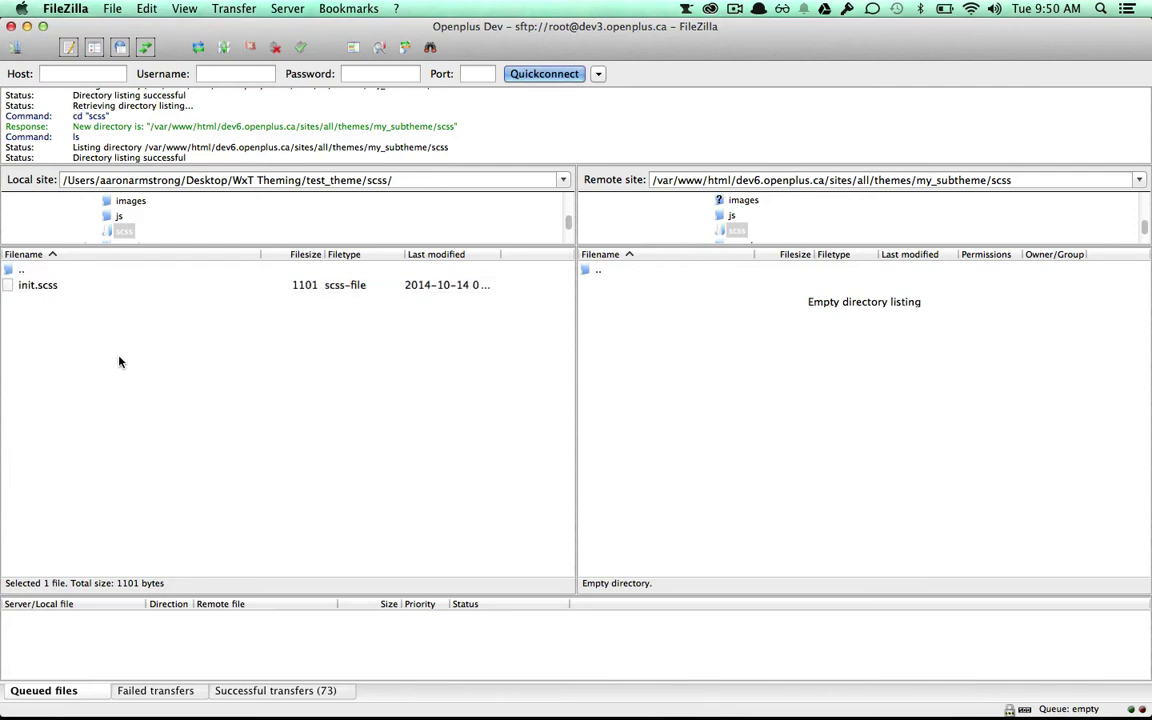
click(185, 289)
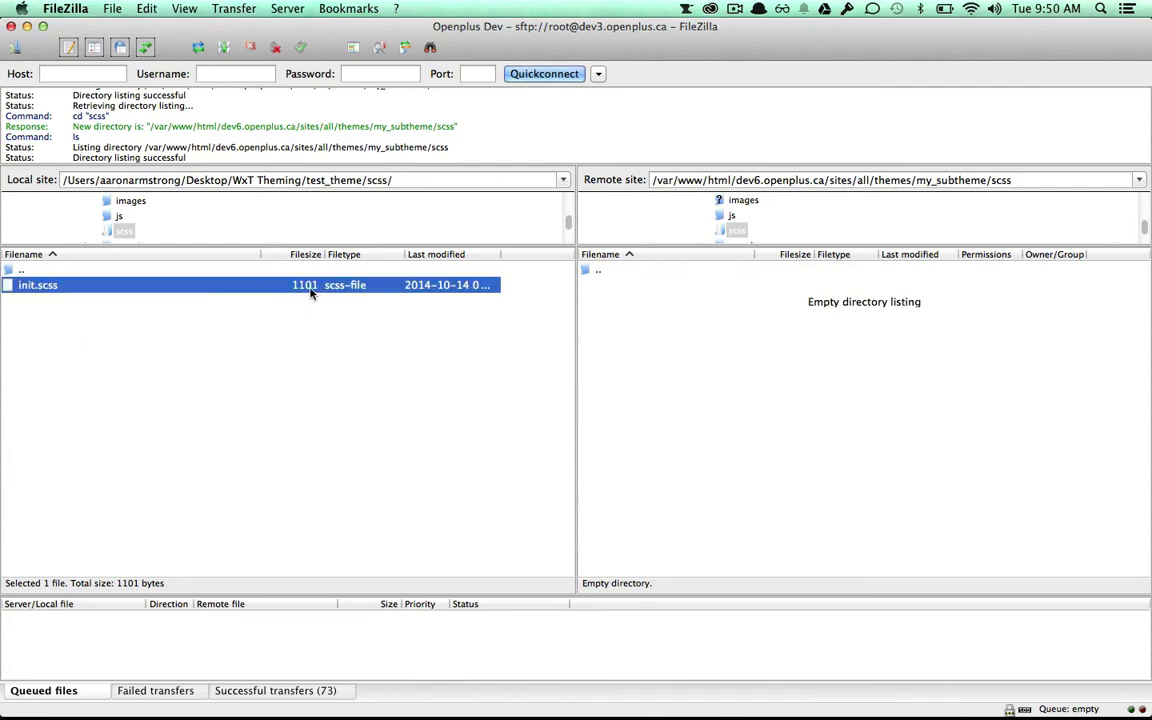
drag(310, 291, 785, 418)
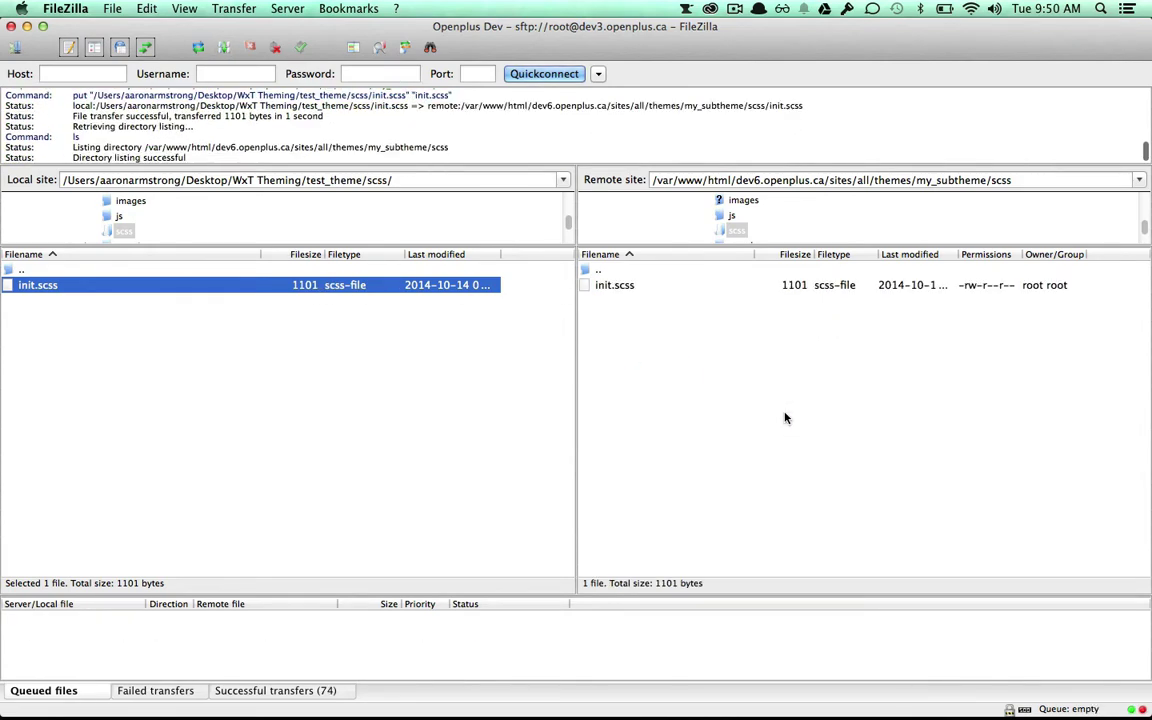
double_click(598, 271)
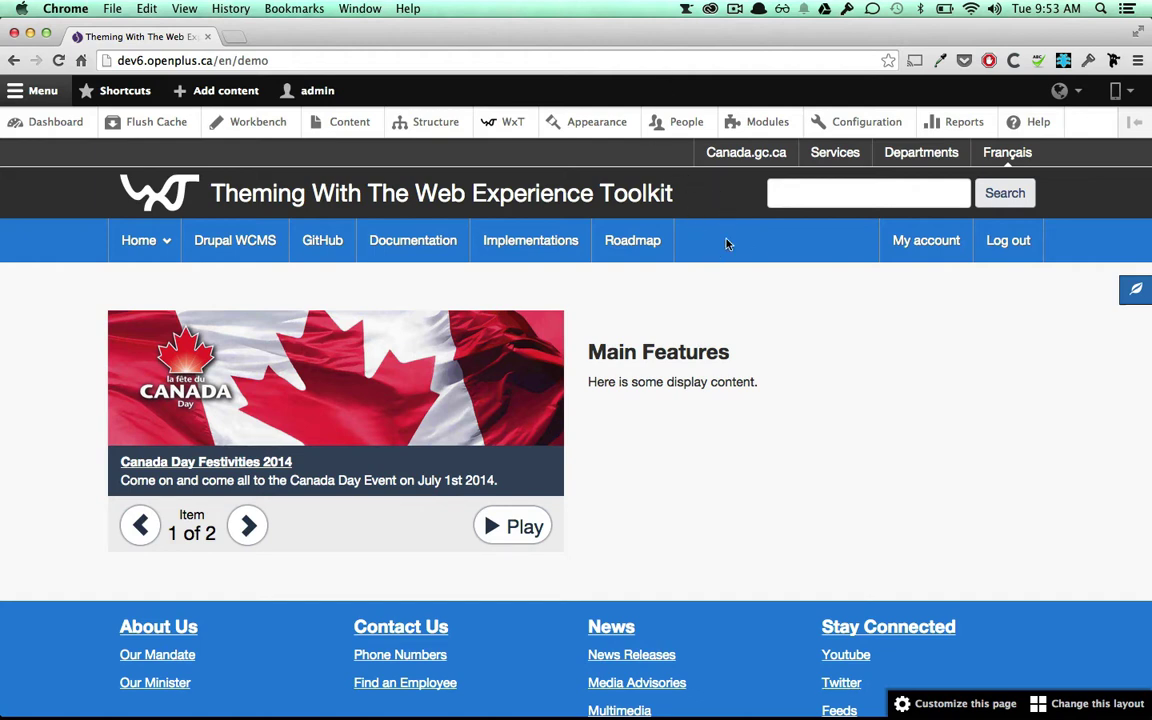
- Switch to Chrome and look over the demo page from header to footer
scroll(764, 417, down, 2)
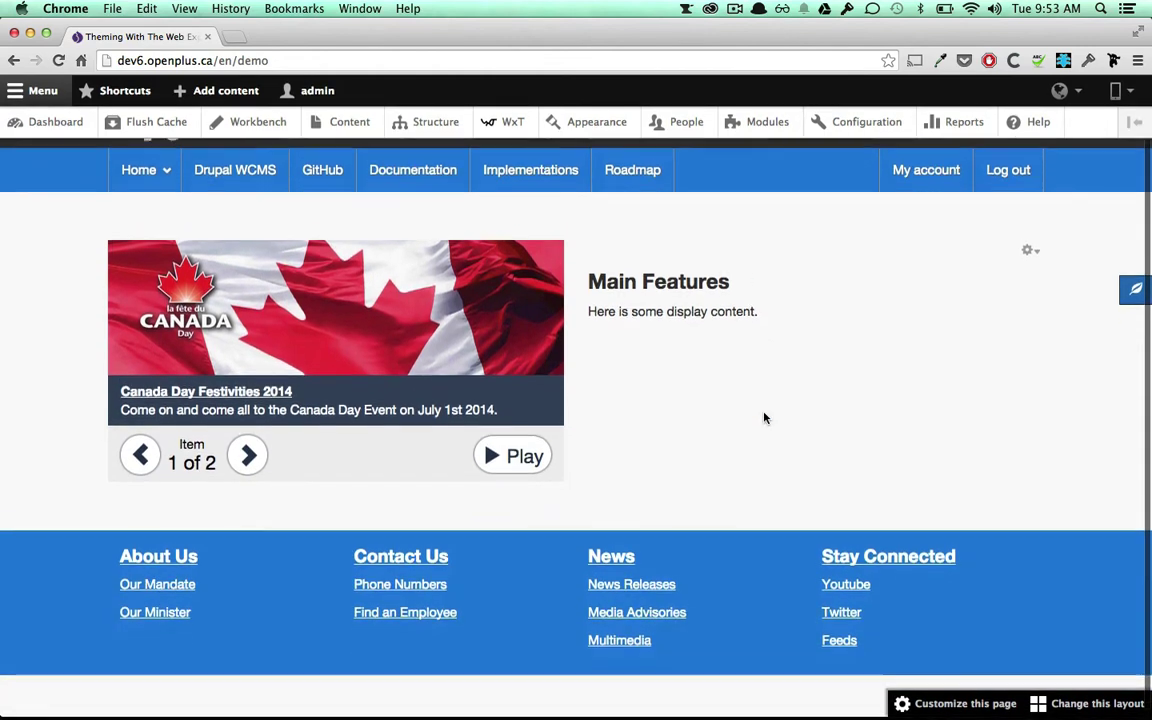
scroll(764, 417, up, 2)
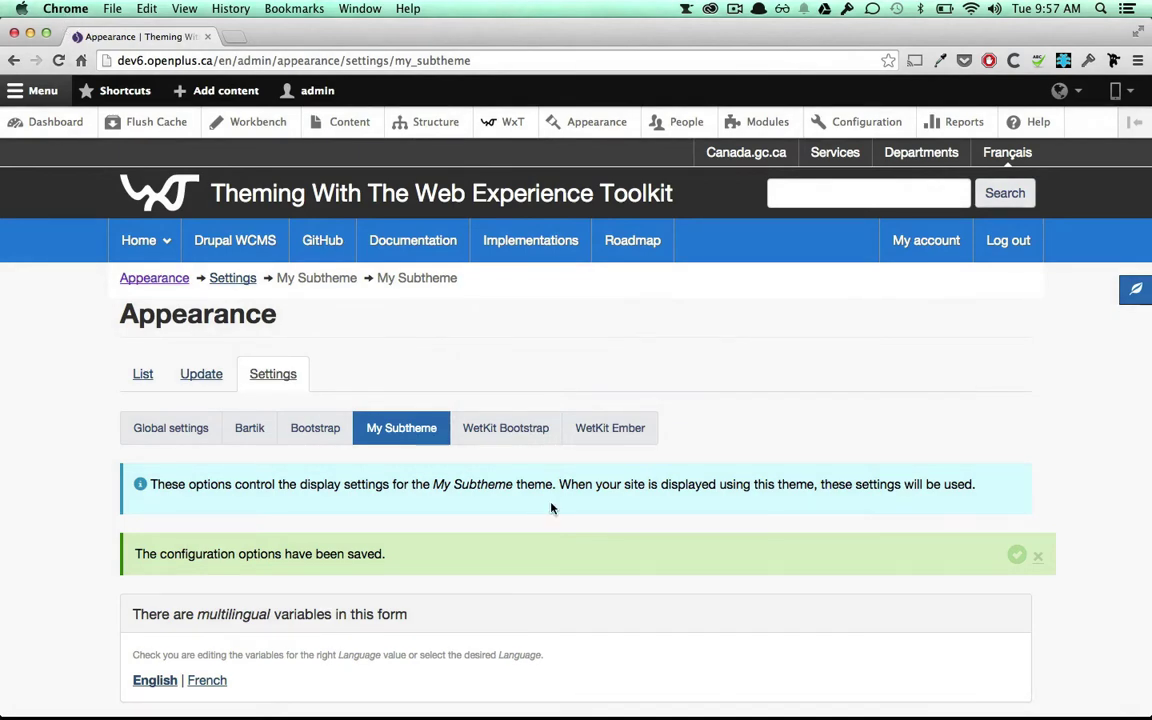
- Dismiss the configuration message in the My Subtheme settings and turn off the default shortcut icon
click(1037, 555)
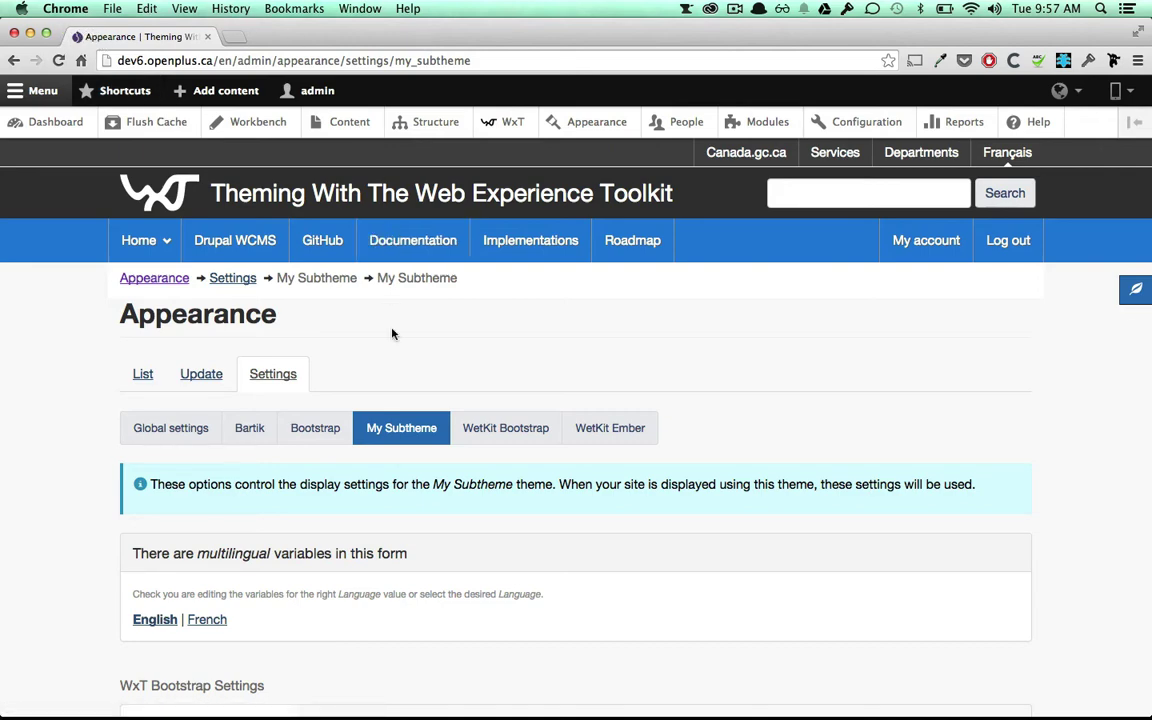
scroll(392, 333, down, 5)
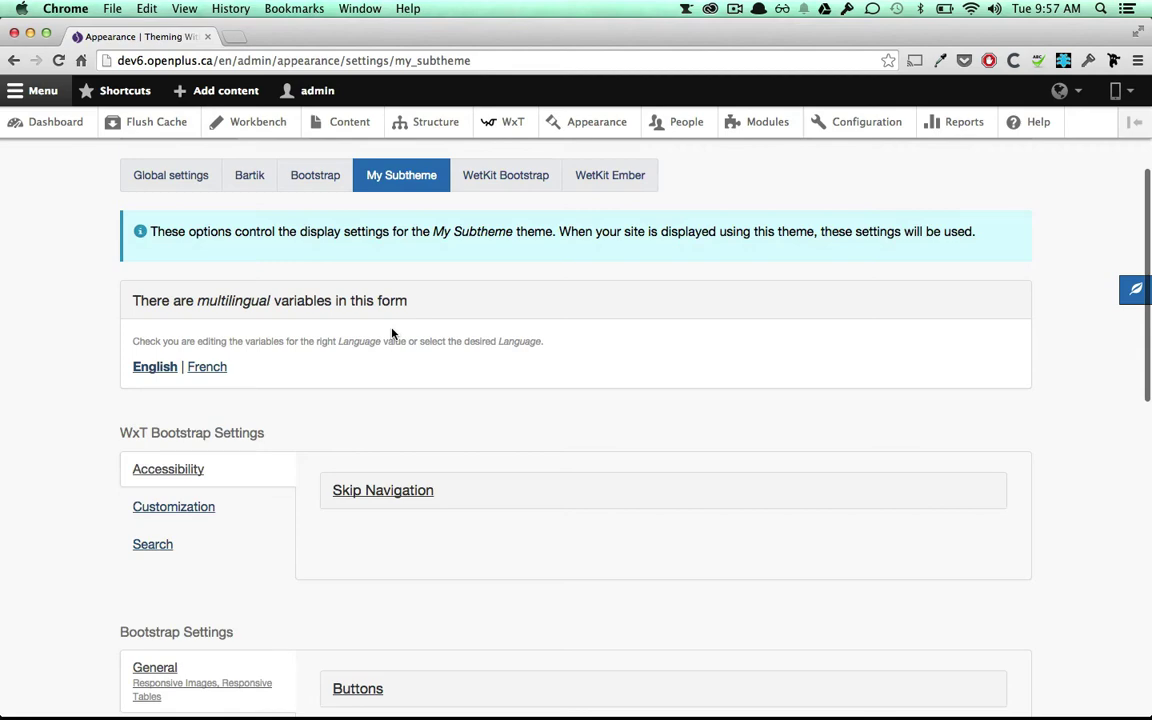
scroll(392, 334, down, 6)
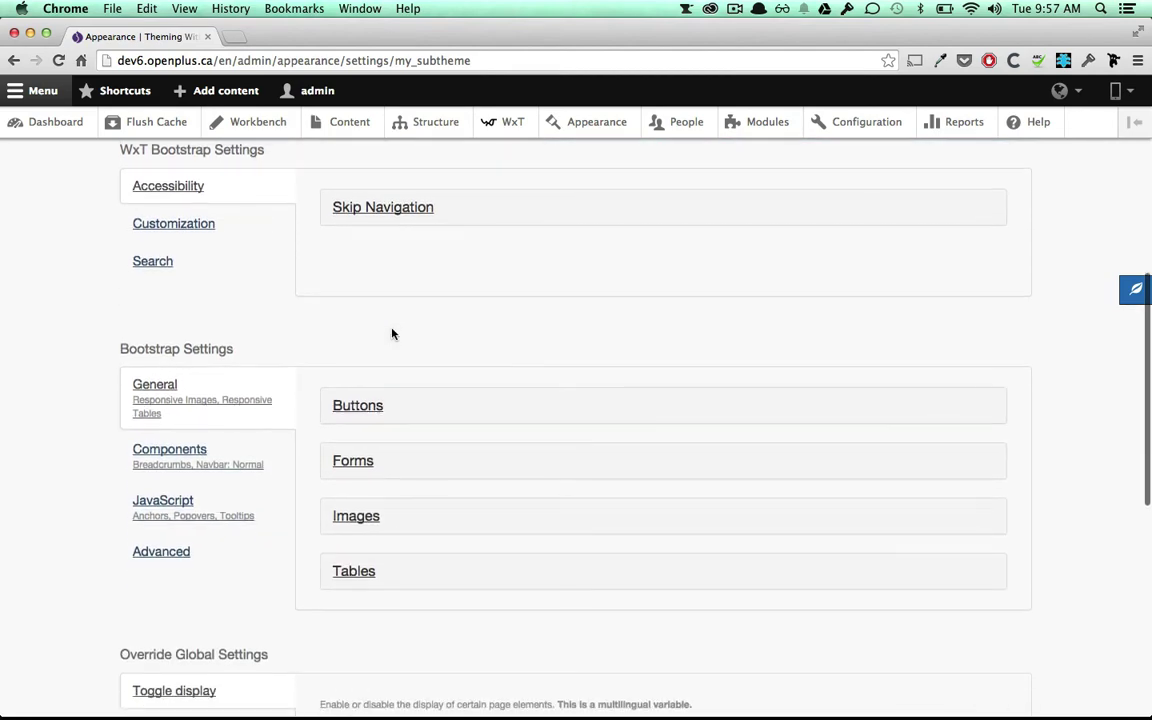
scroll(392, 334, down, 5)
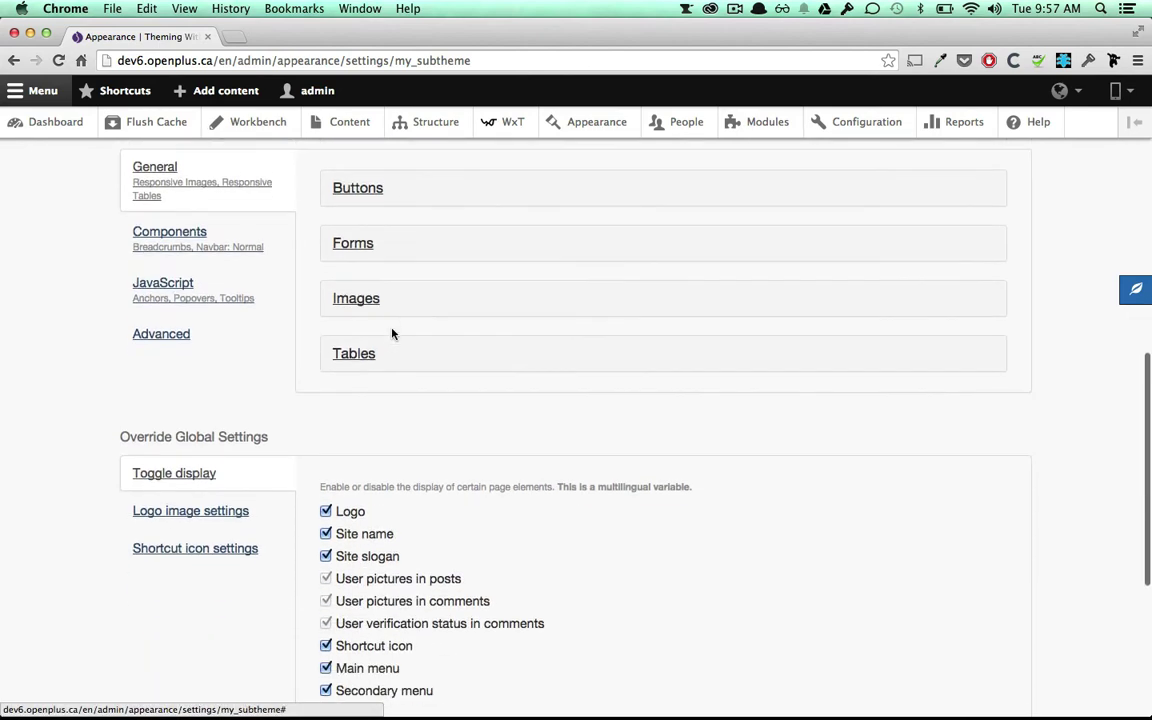
scroll(392, 334, down, 1)
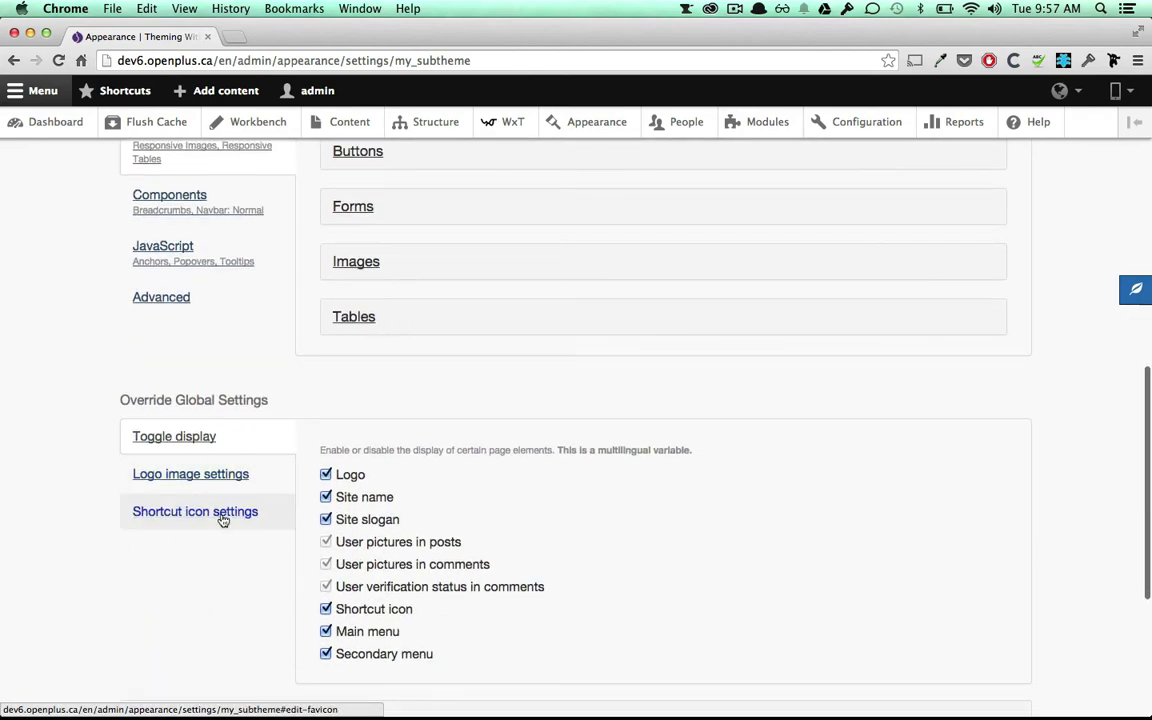
click(223, 518)
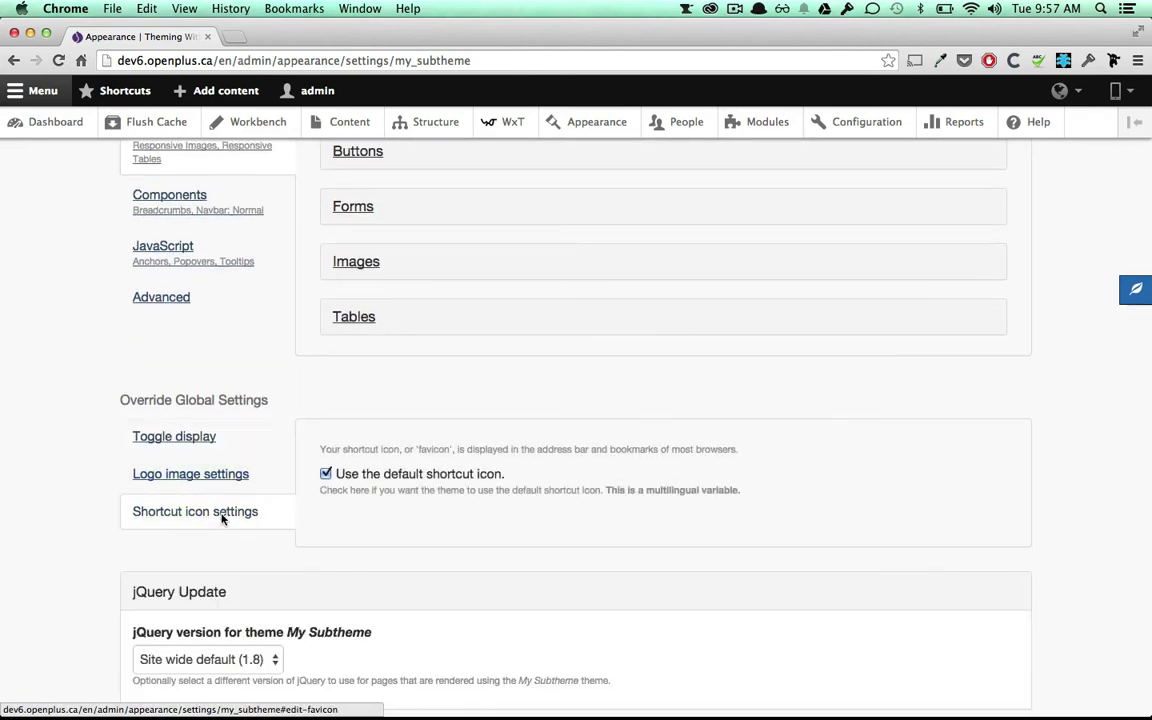
click(325, 475)
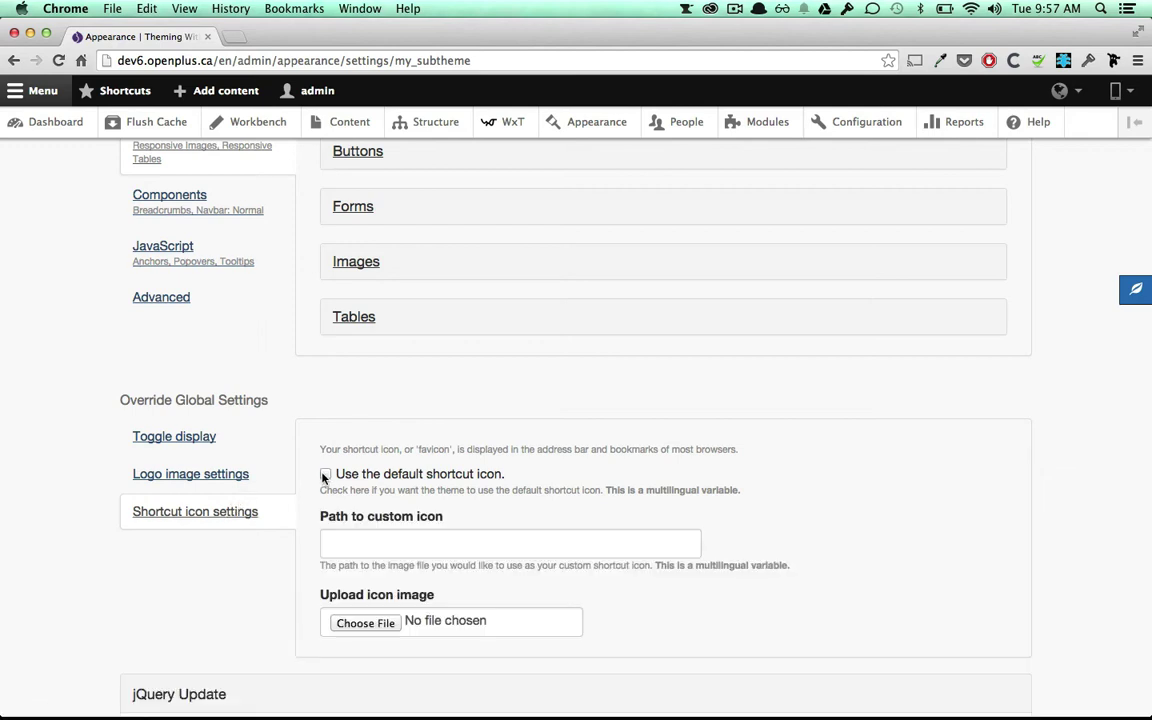
- Choose favicon.ico from the test_theme/images folder as the uploaded icon image and save the theme configuration
scroll(325, 475, down, 3)
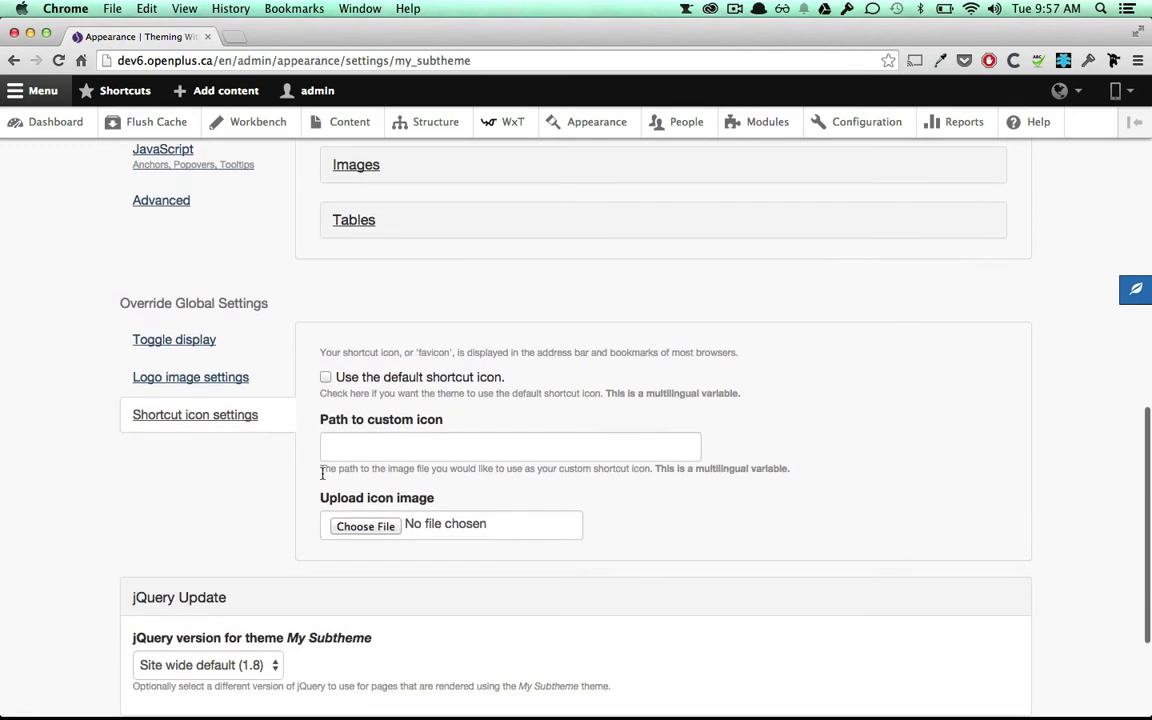
click(350, 524)
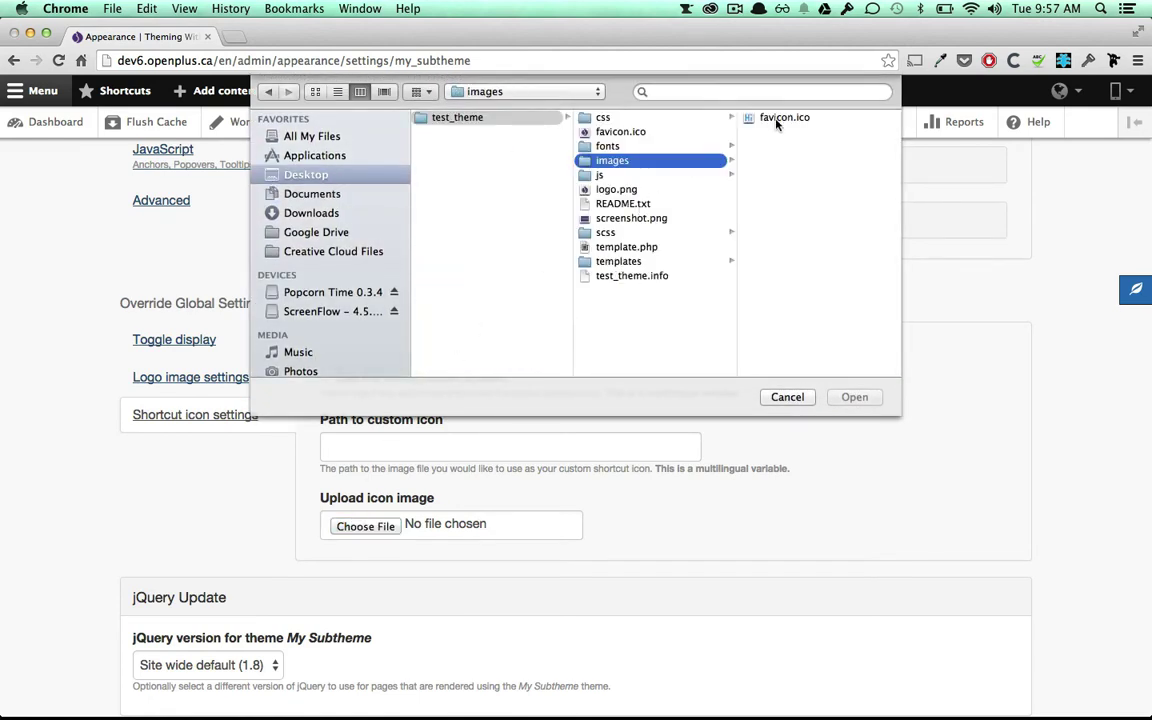
click(776, 120)
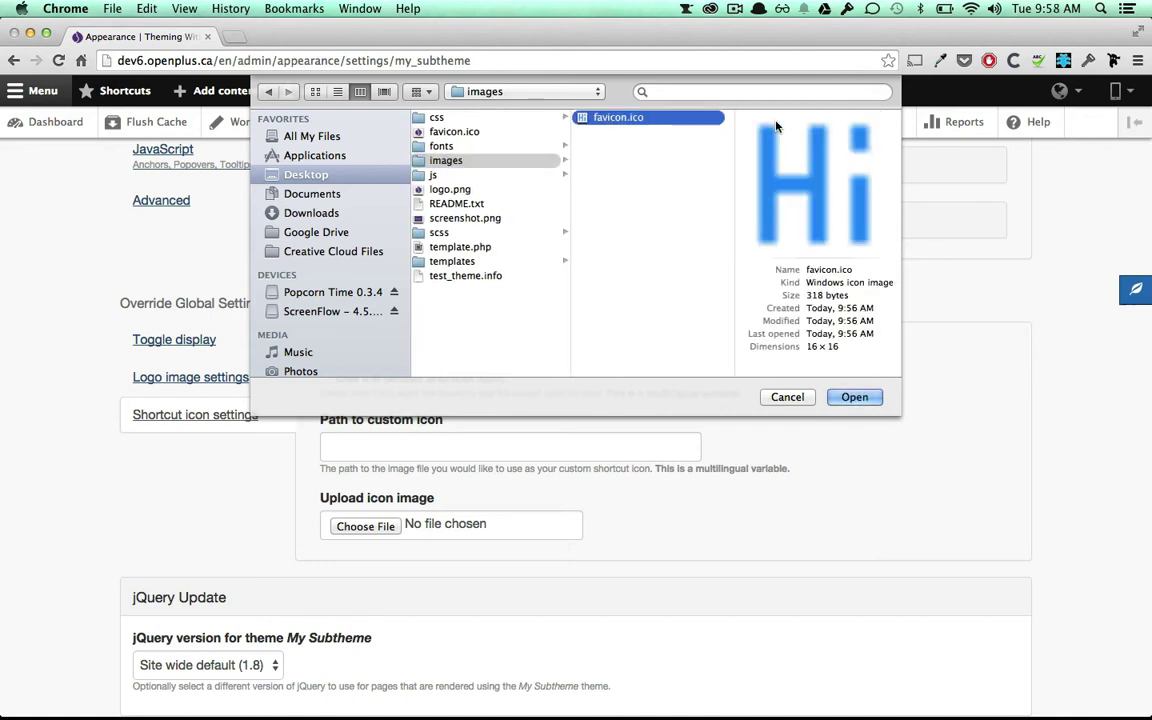
key(Return)
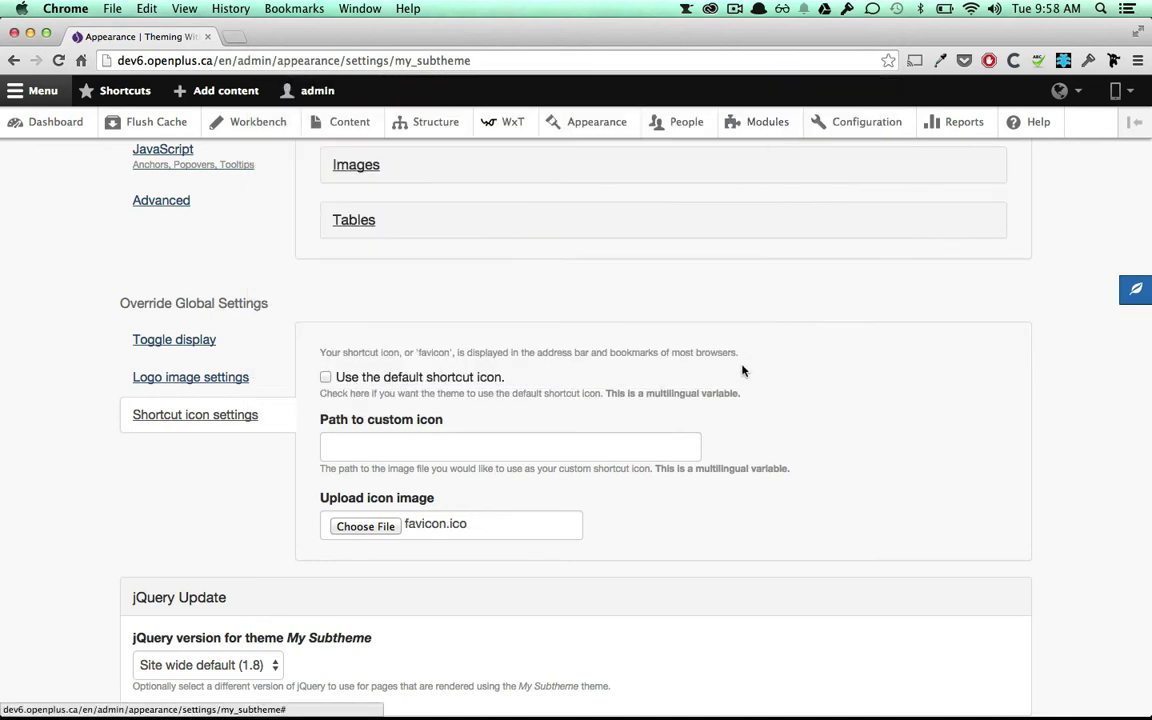
scroll(743, 370, down, 2)
scroll(743, 370, down, 1)
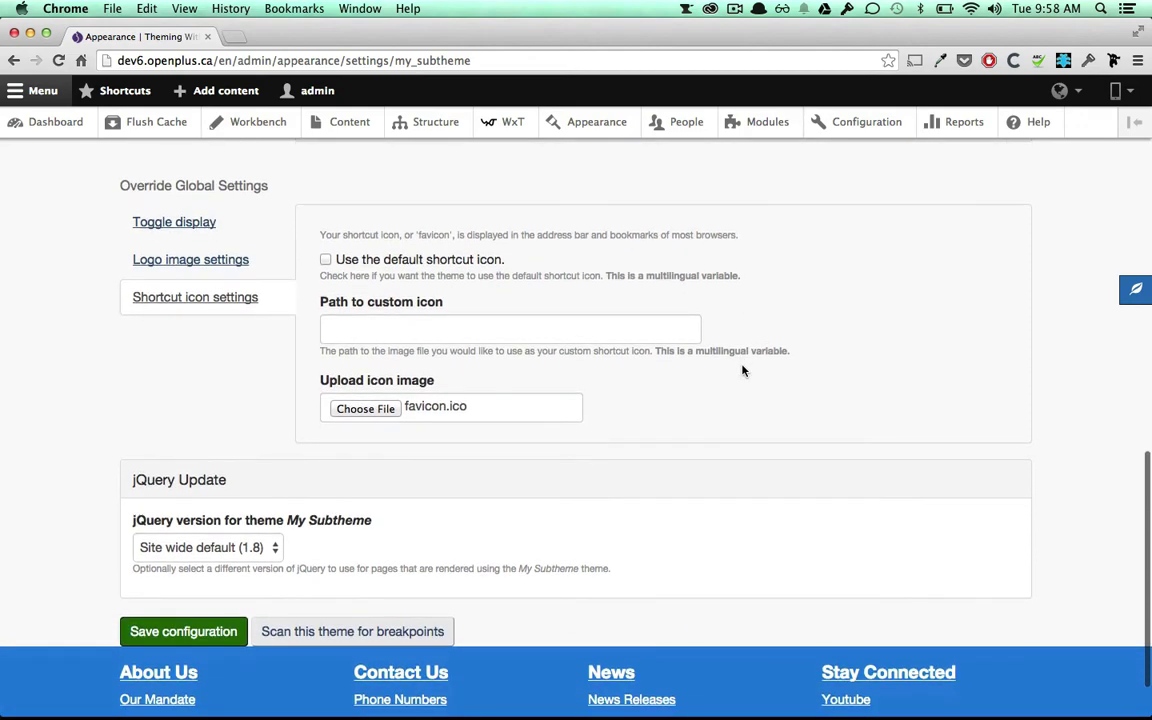
click(201, 627)
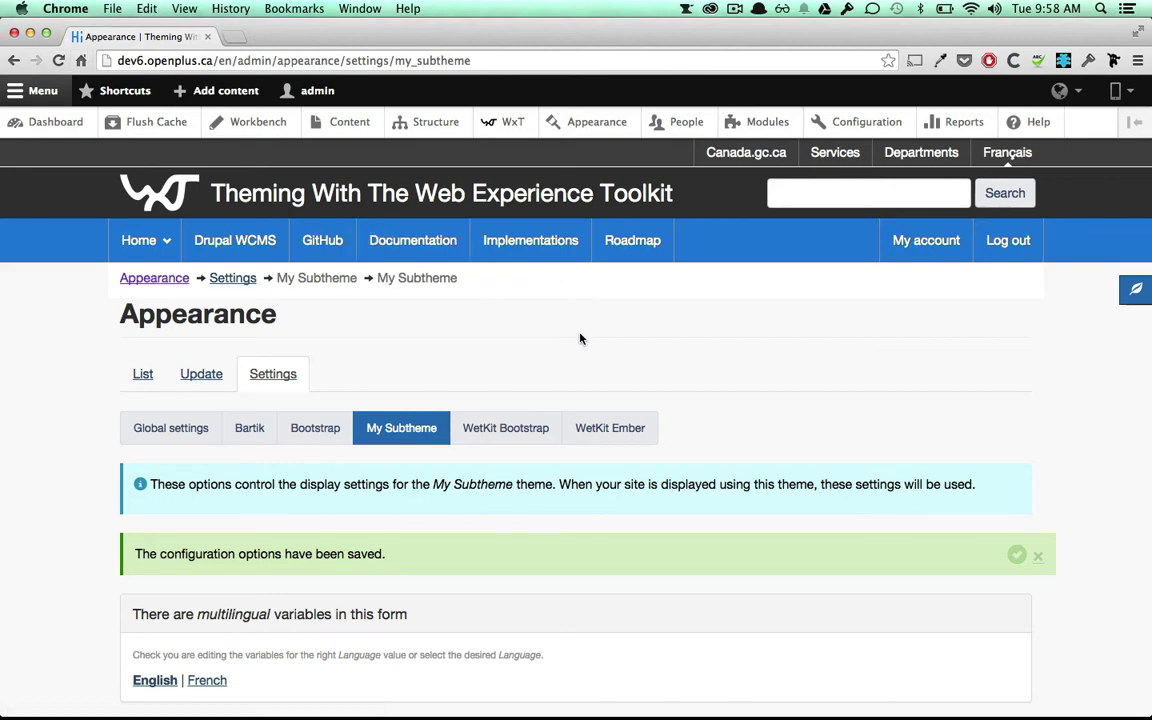
- Open the logo image settings among My Subtheme's global setting overrides
scroll(580, 339, down, 5)
scroll(580, 339, down, 5)
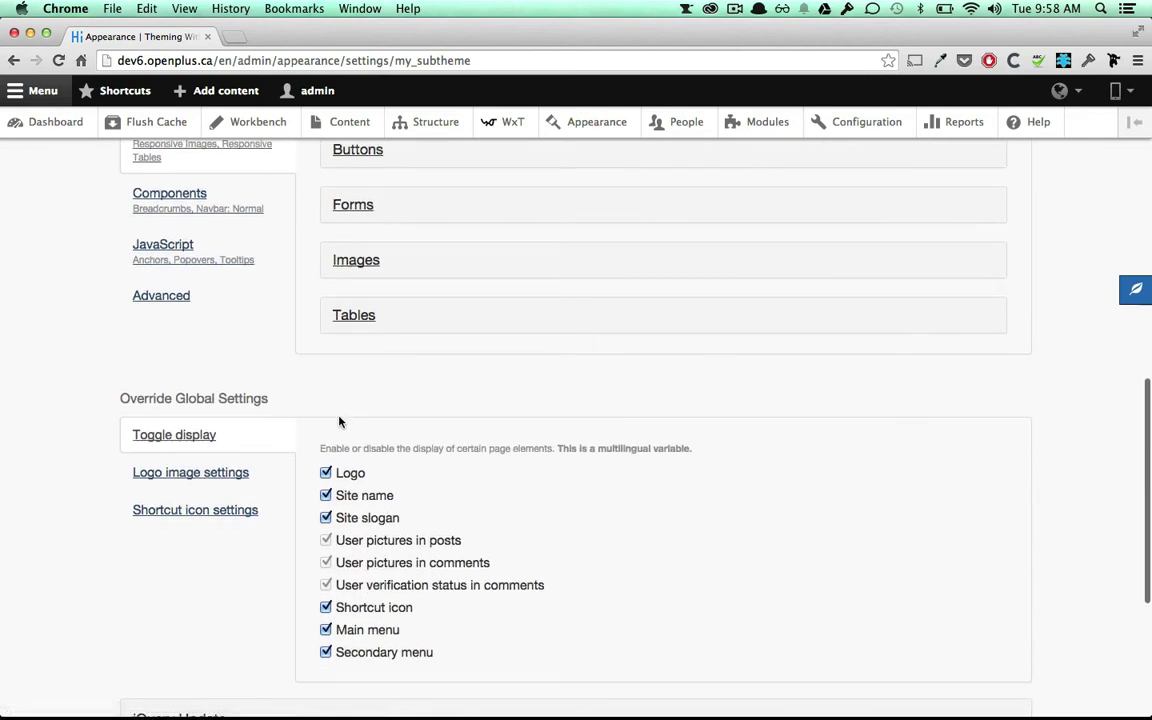
click(230, 474)
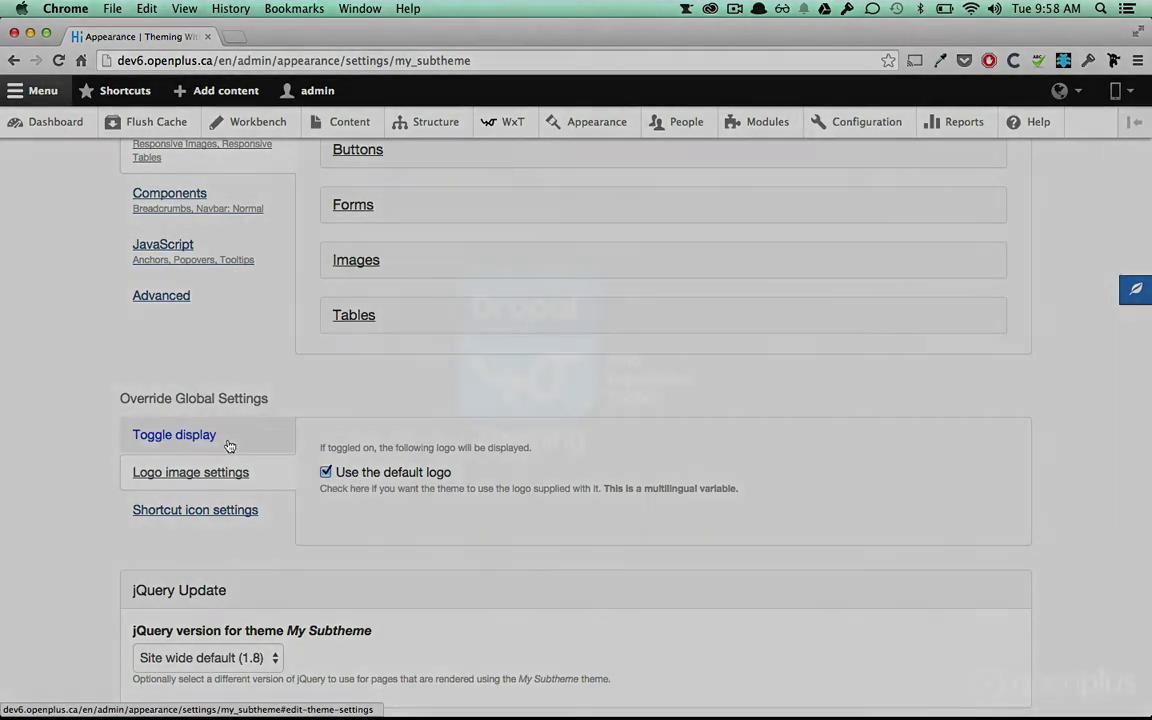
- Open the Toggle display settings in My Subtheme's global overrides and look over the page element options
click(228, 446)
scroll(369, 464, down, 3)
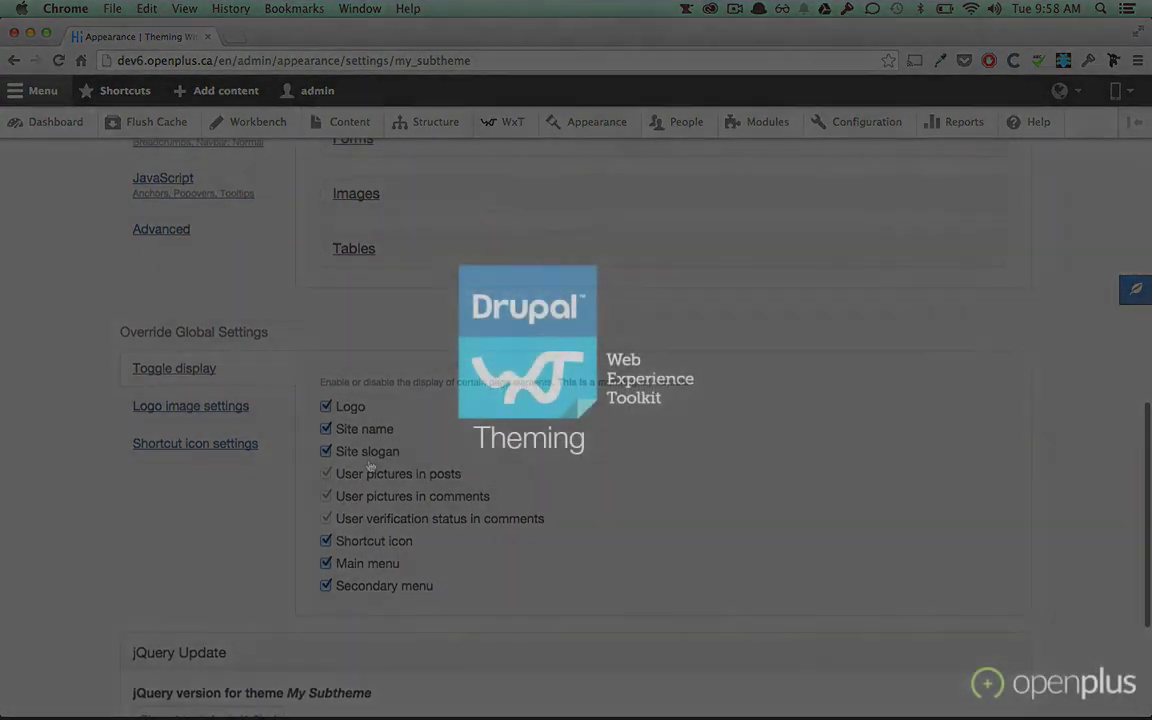
scroll(369, 464, up, 2)
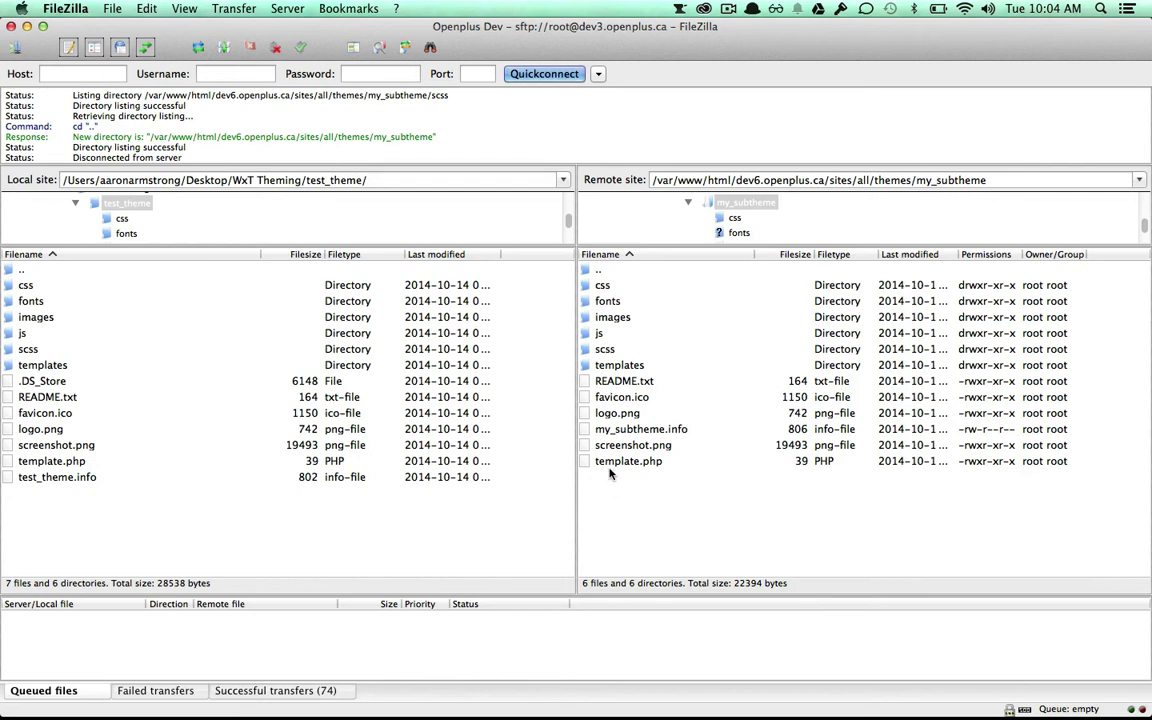
- Switch to FileZilla, open the remote and local templates folders, and check html.tpl.php and page.tpl.php in the local system folder
double_click(628, 366)
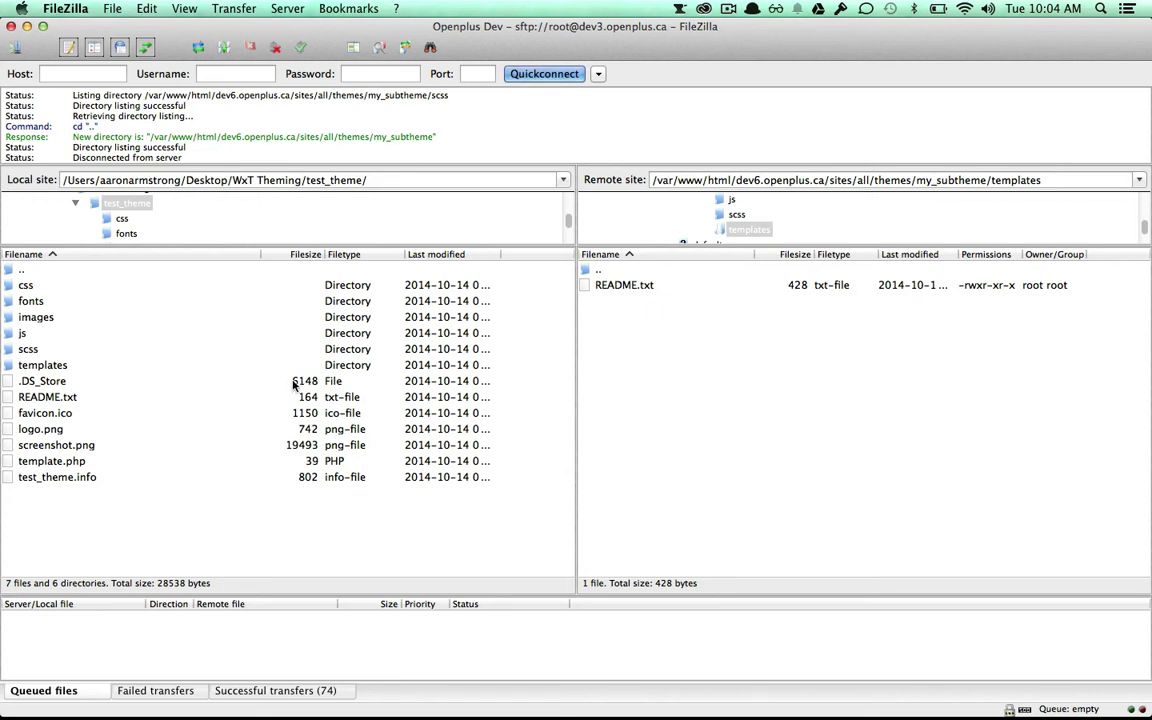
double_click(101, 364)
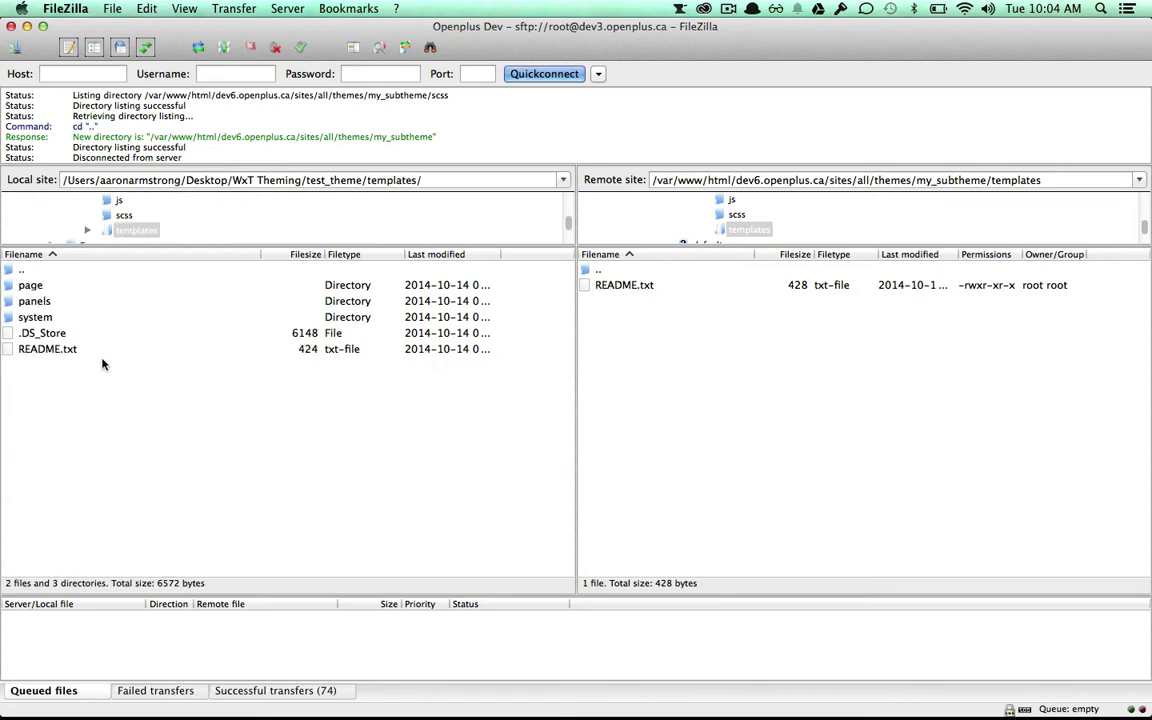
double_click(35, 317)
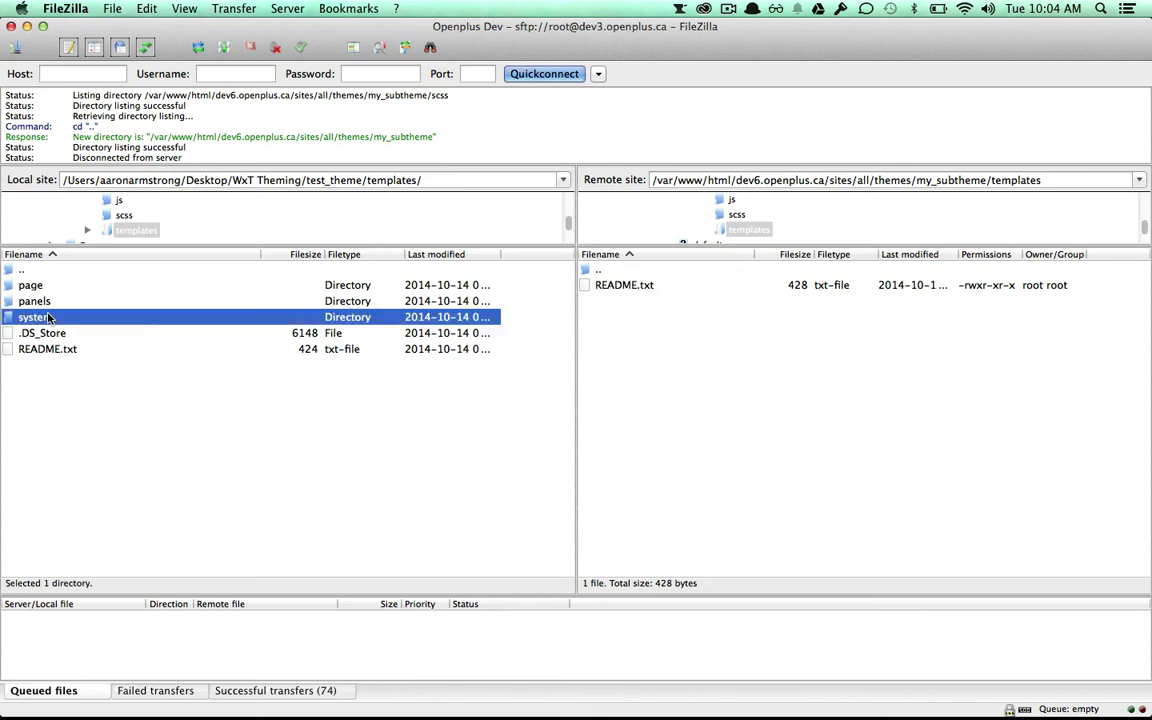
click(70, 302)
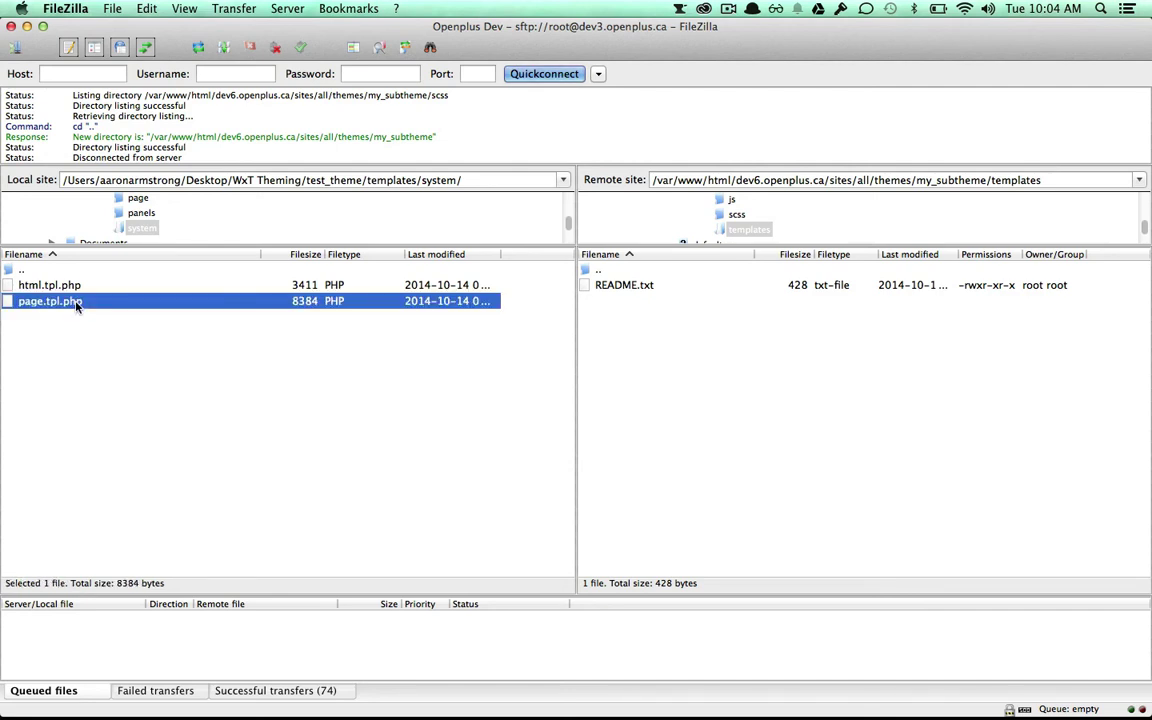
key(Up)
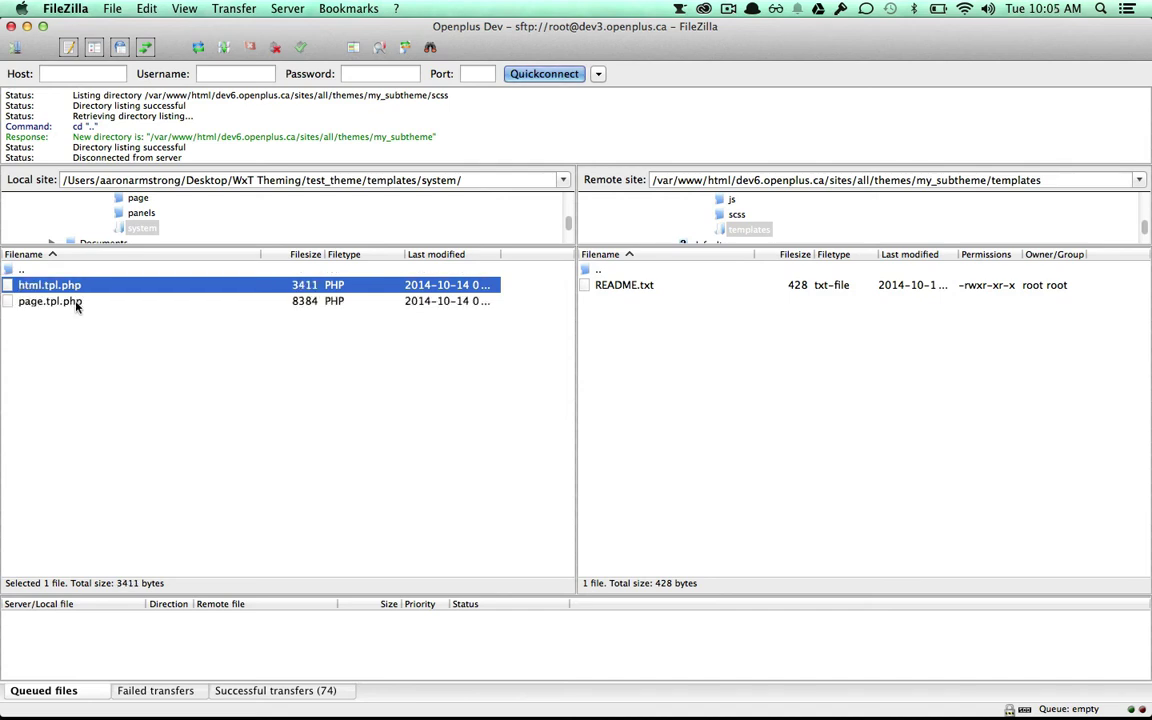
double_click(28, 271)
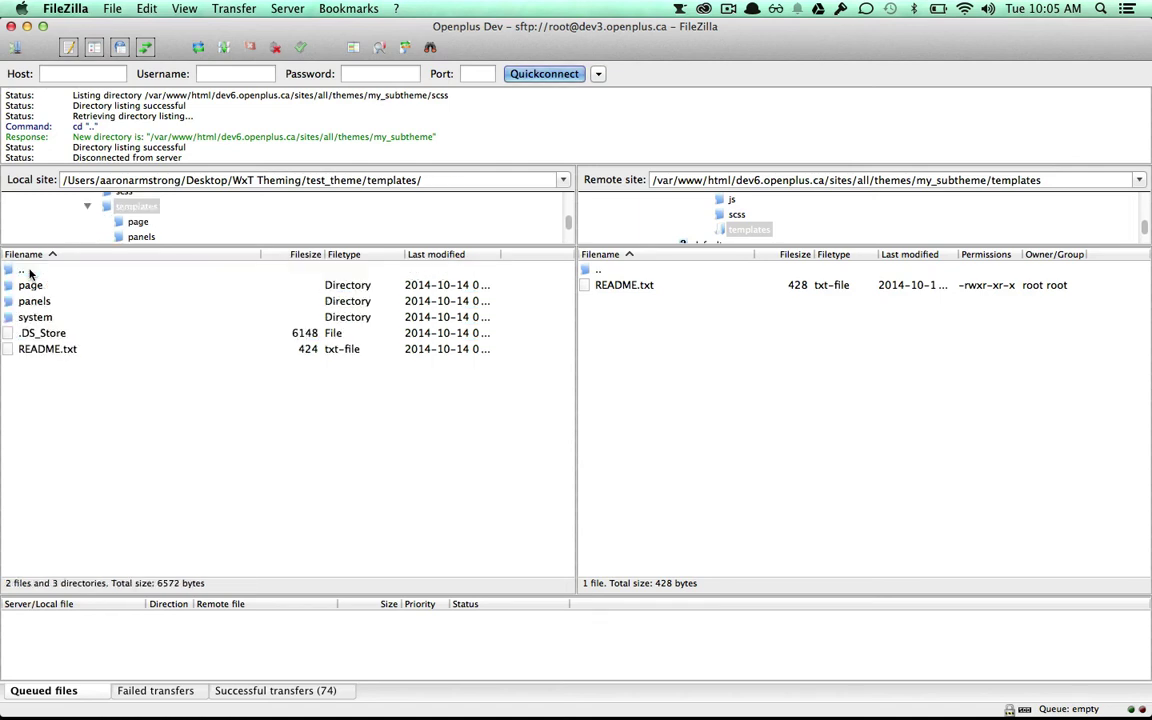
- Look through the page--panels template files in the local panels folder and return to the templates folder
double_click(45, 302)
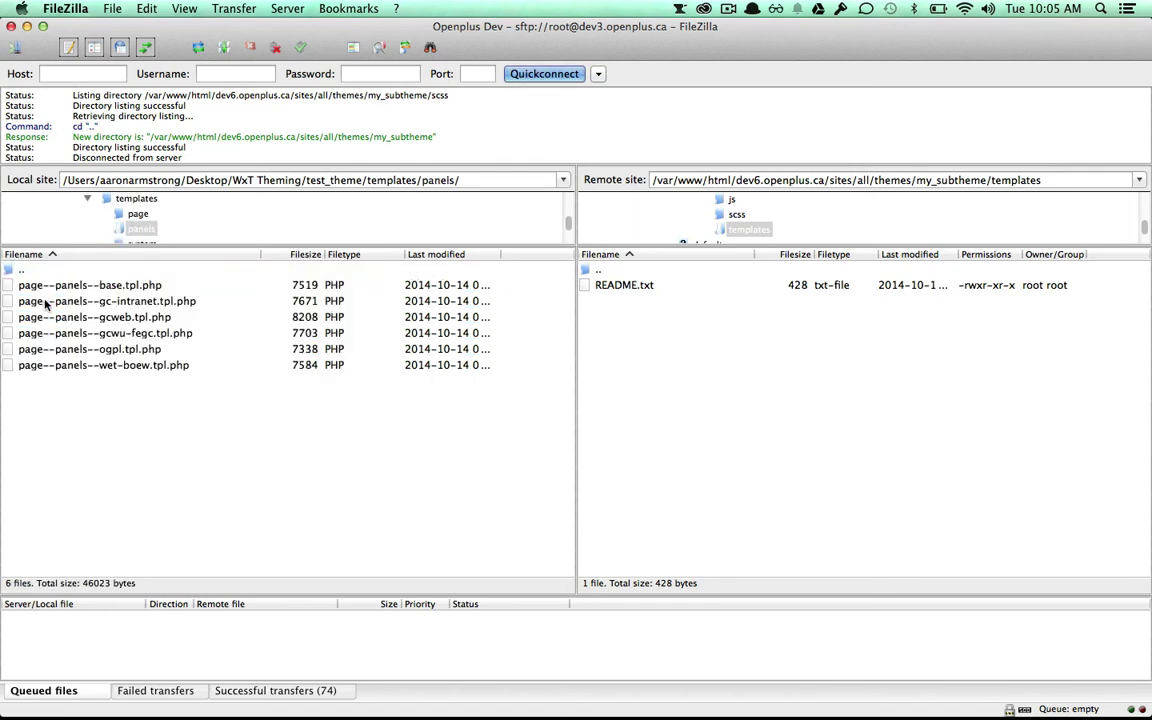
click(78, 287)
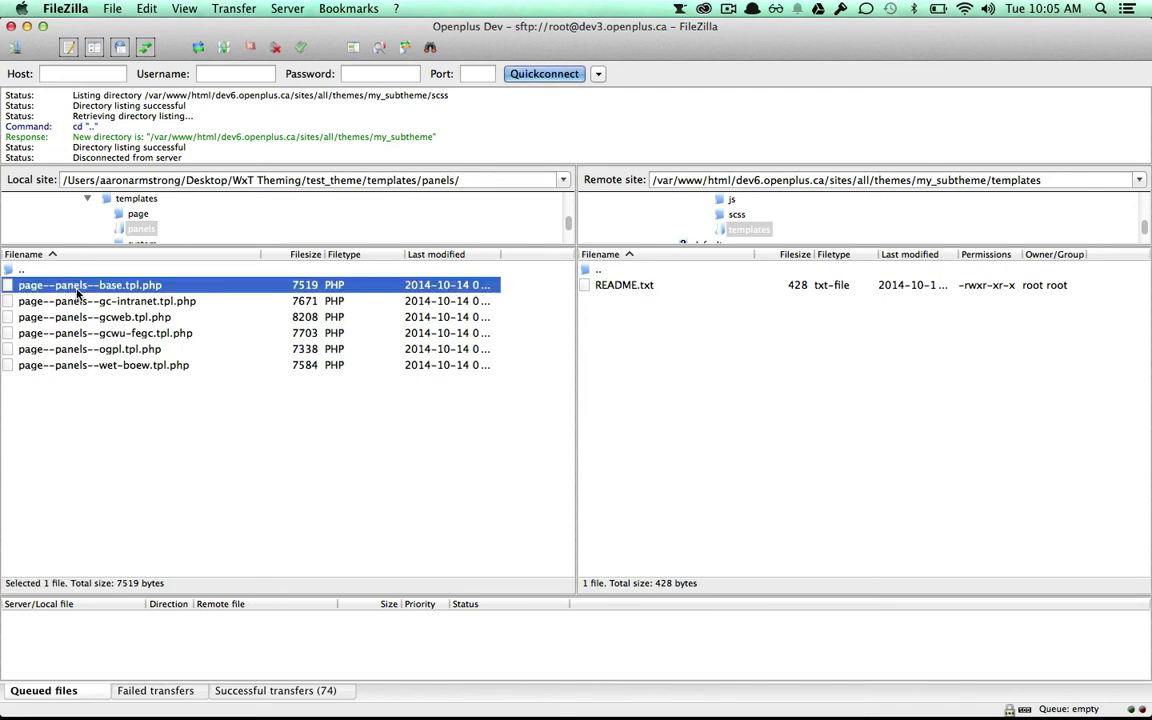
key(Down)
key(Down)
key(Down)
key(Down)
key(Down)
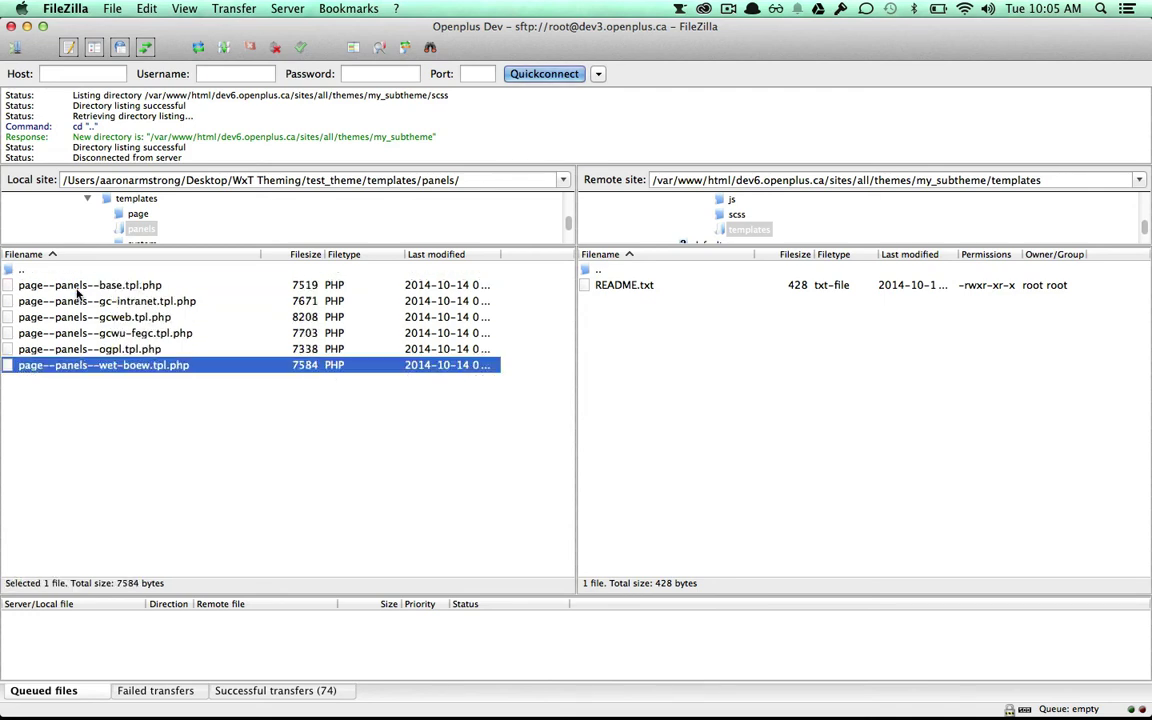
key(Up)
key(Up)
key(Up)
key(Up)
key(Up)
key(Up)
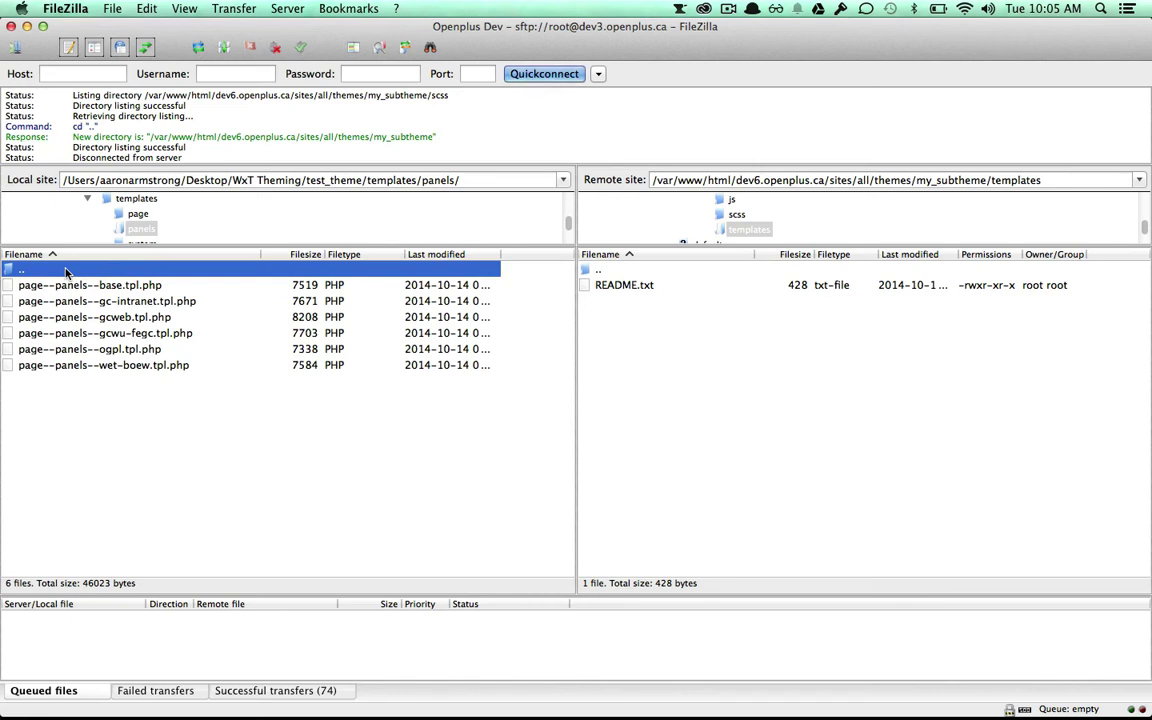
double_click(66, 272)
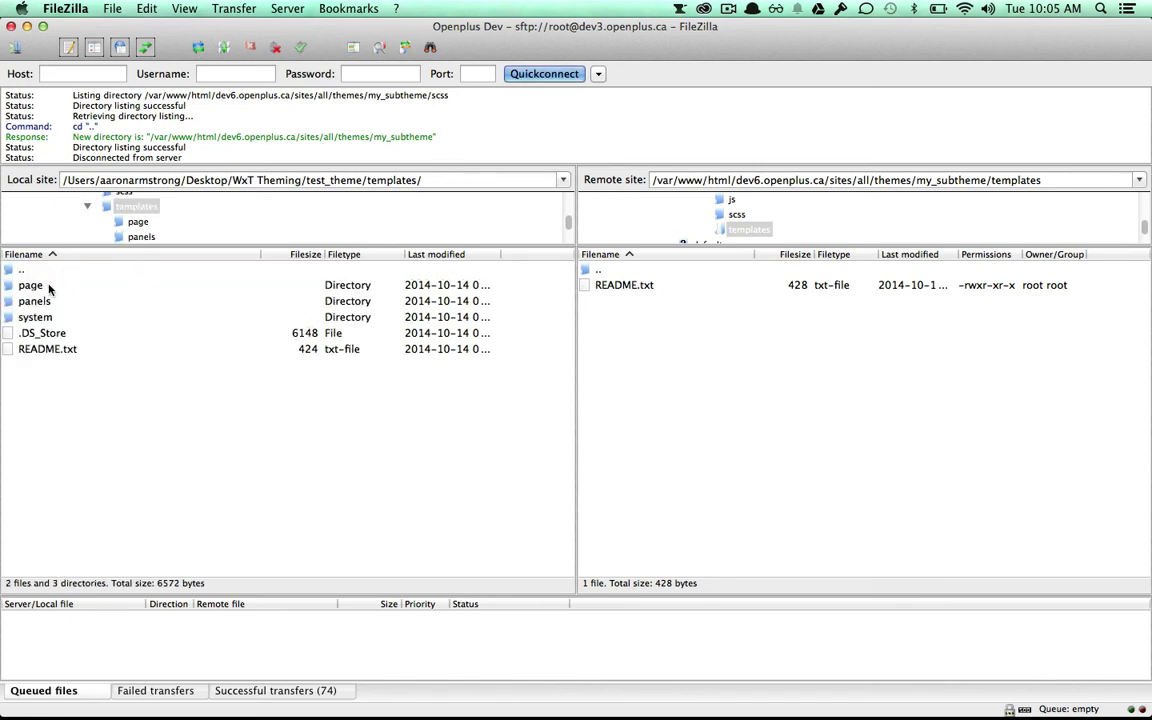
- Look over the maintenance-page and page template files in the local page folder and return to the templates folder
click(48, 287)
double_click(48, 287)
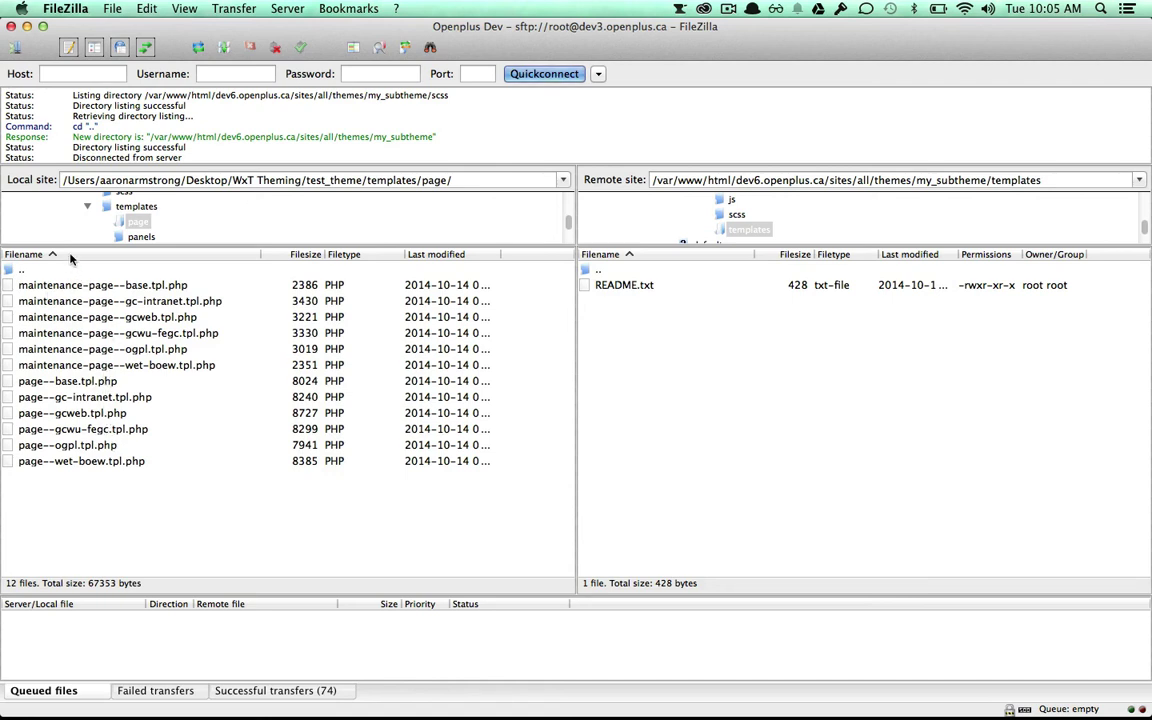
double_click(35, 268)
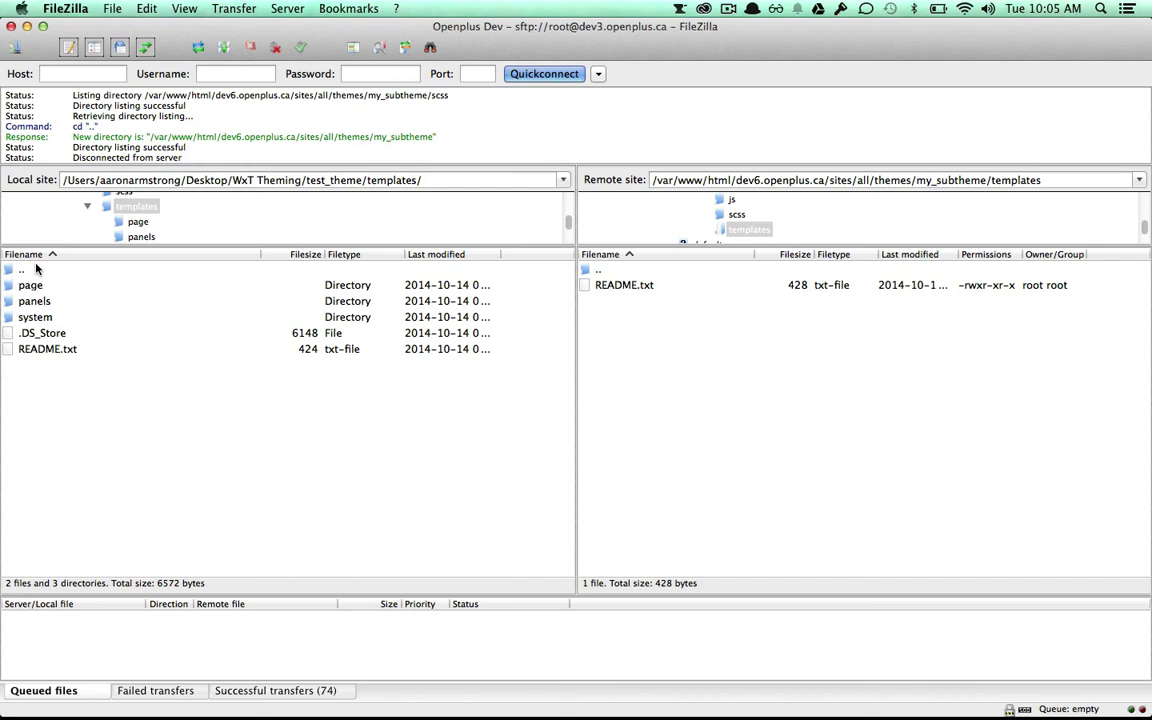
- Upload the local page, panels and system folders into the remote my_subtheme/templates folder
click(42, 286)
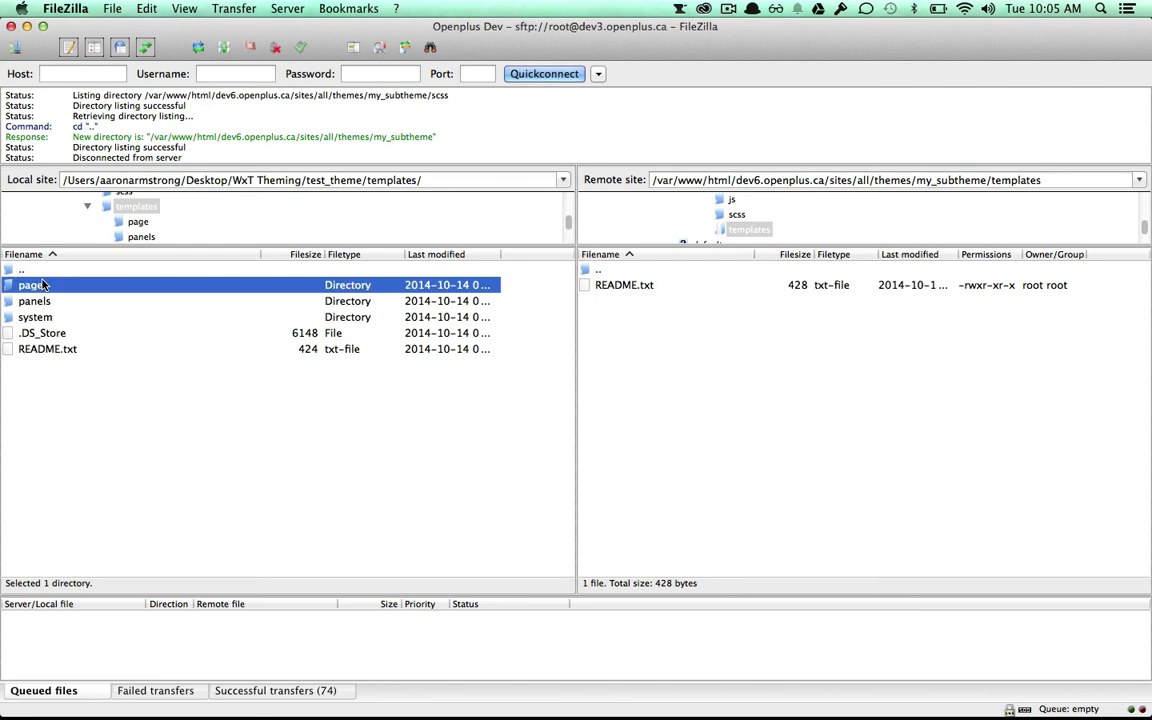
drag(42, 286, 784, 376)
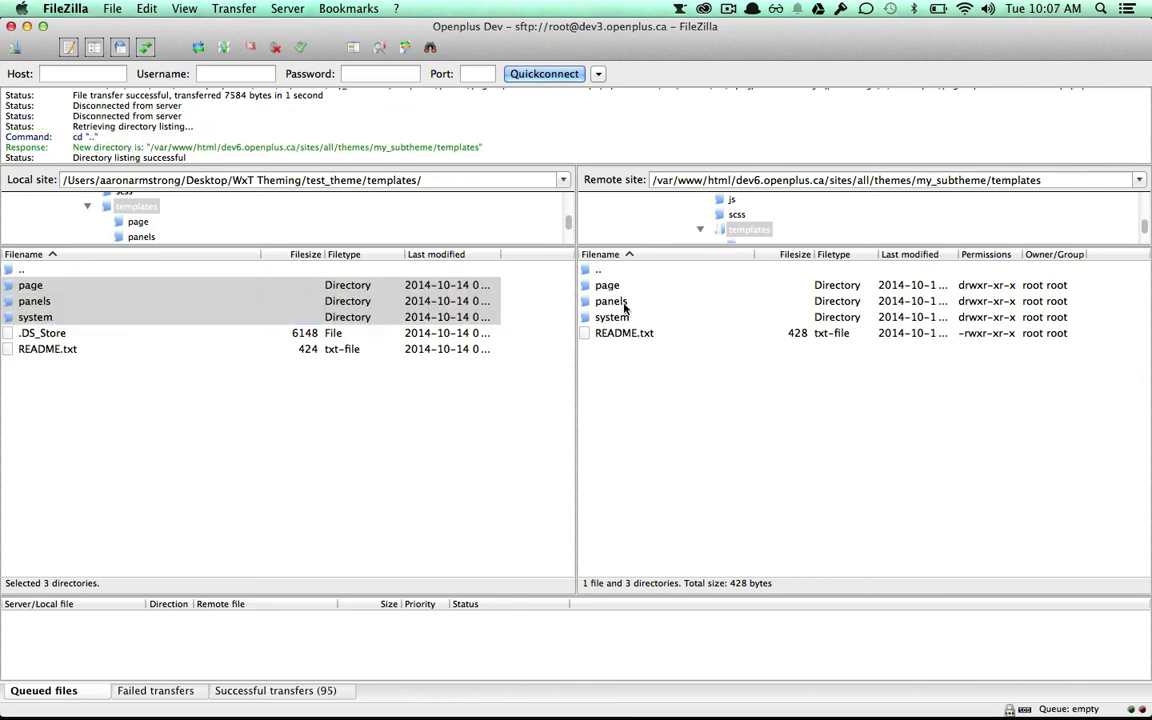
- Open page--panels--wet-boew.tpl.php from the remote panels folder for editing, discarding the local copy and downloading it anew
click(624, 306)
double_click(624, 303)
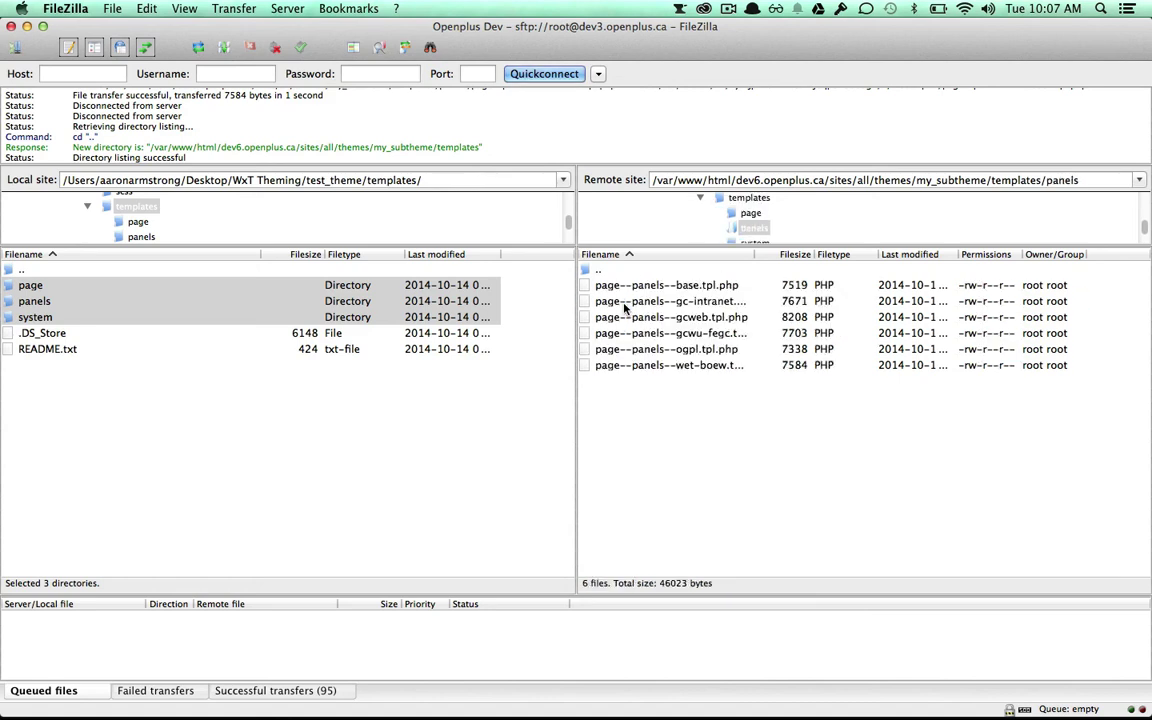
click(674, 366)
right_click(678, 368)
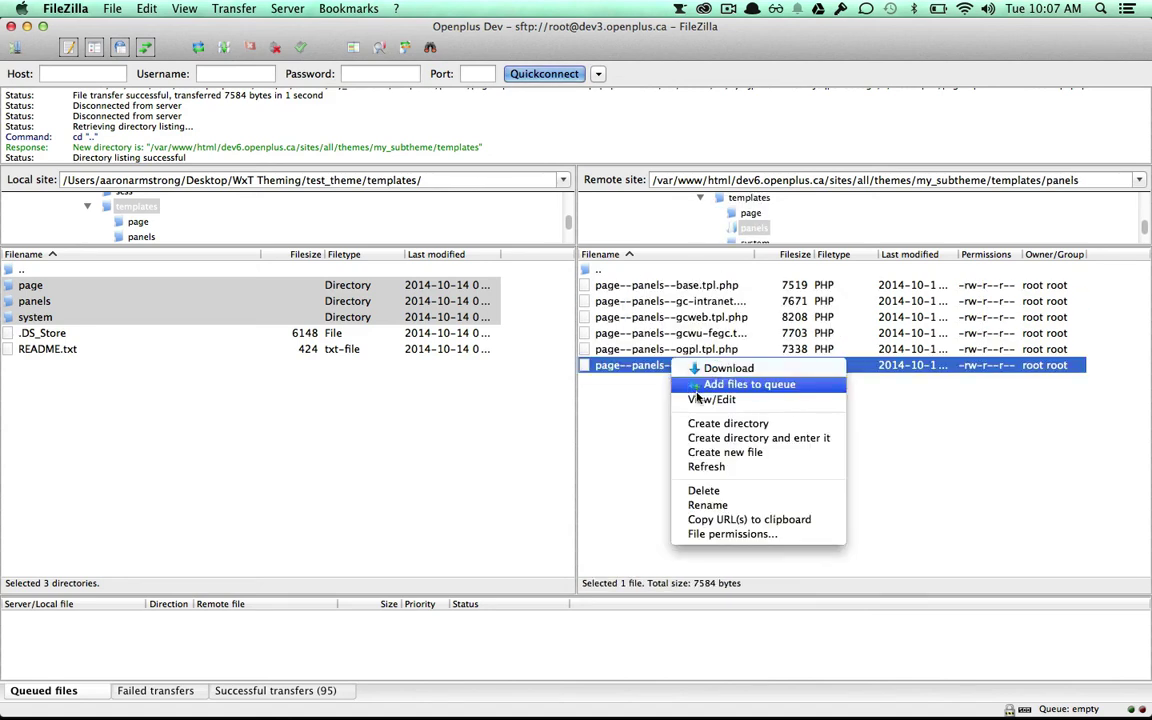
click(708, 400)
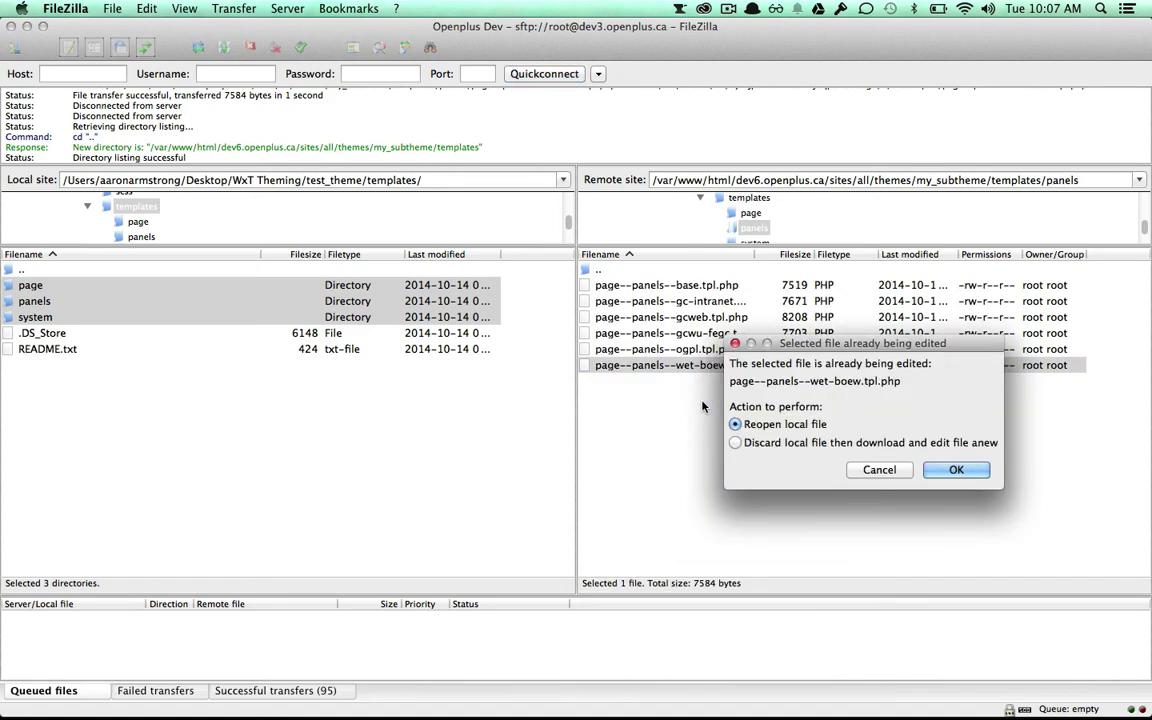
click(757, 447)
click(956, 469)
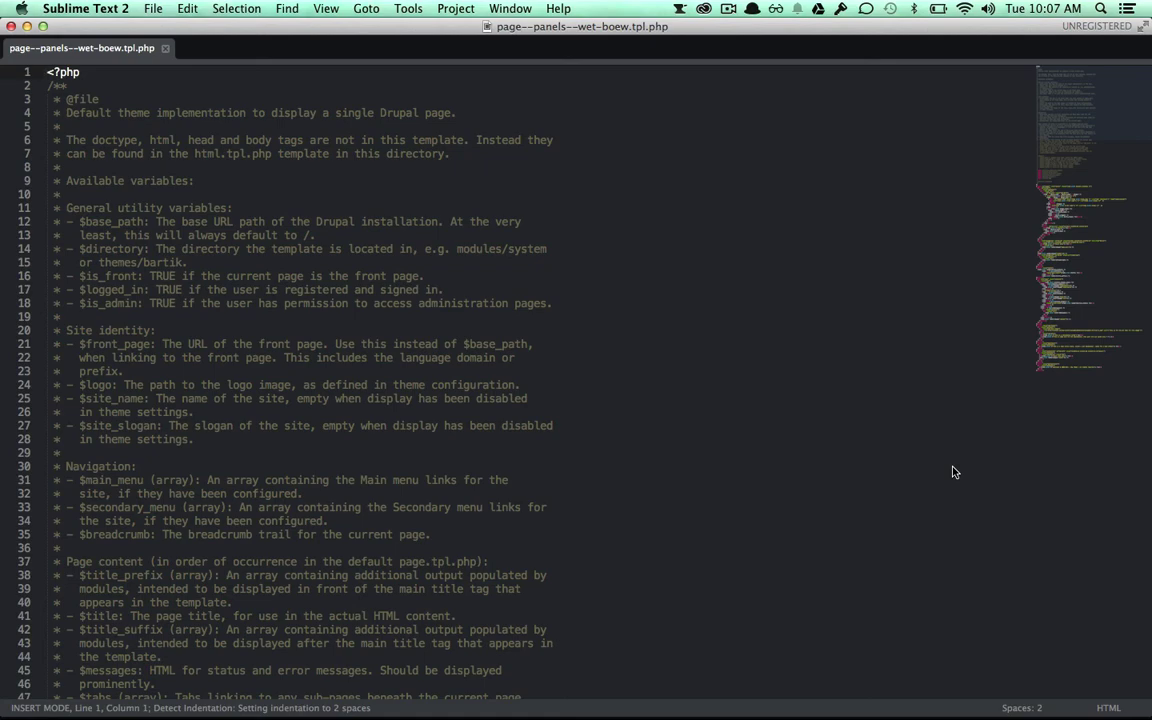
- Examine the bottom-footer, footer, mid-footer and top-footer markup at the end of the template, highlighting each block in turn
scroll(953, 472, down, 4)
scroll(953, 472, down, 20)
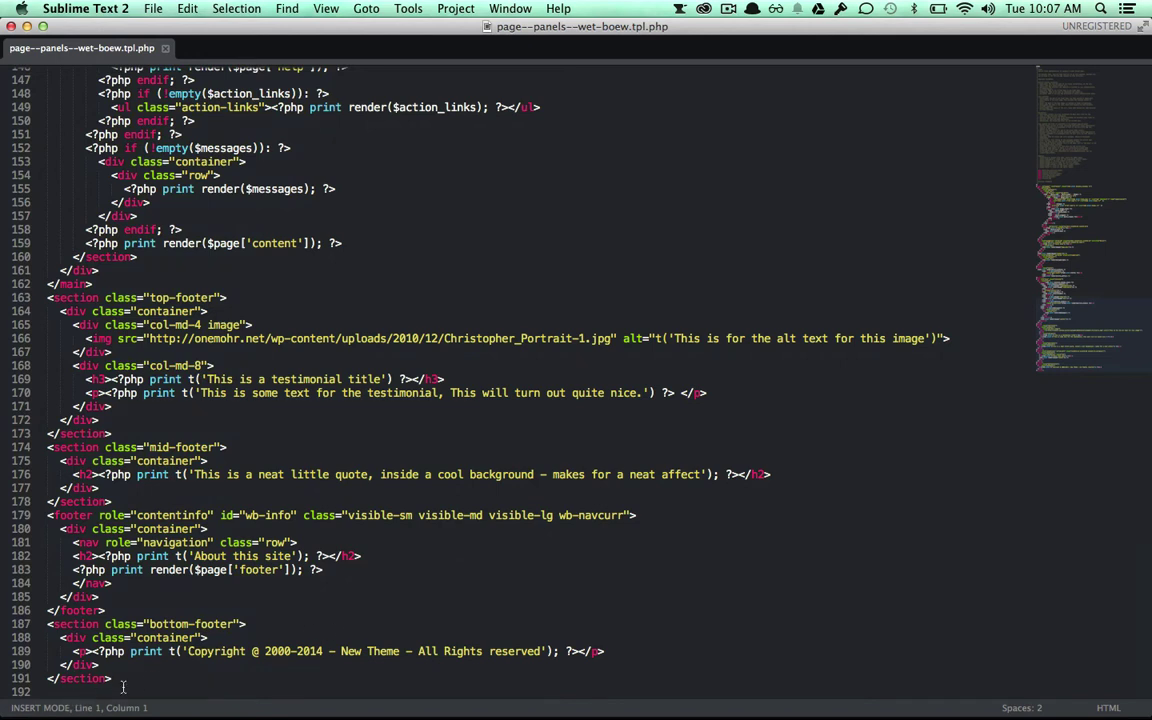
drag(134, 684, 38, 627)
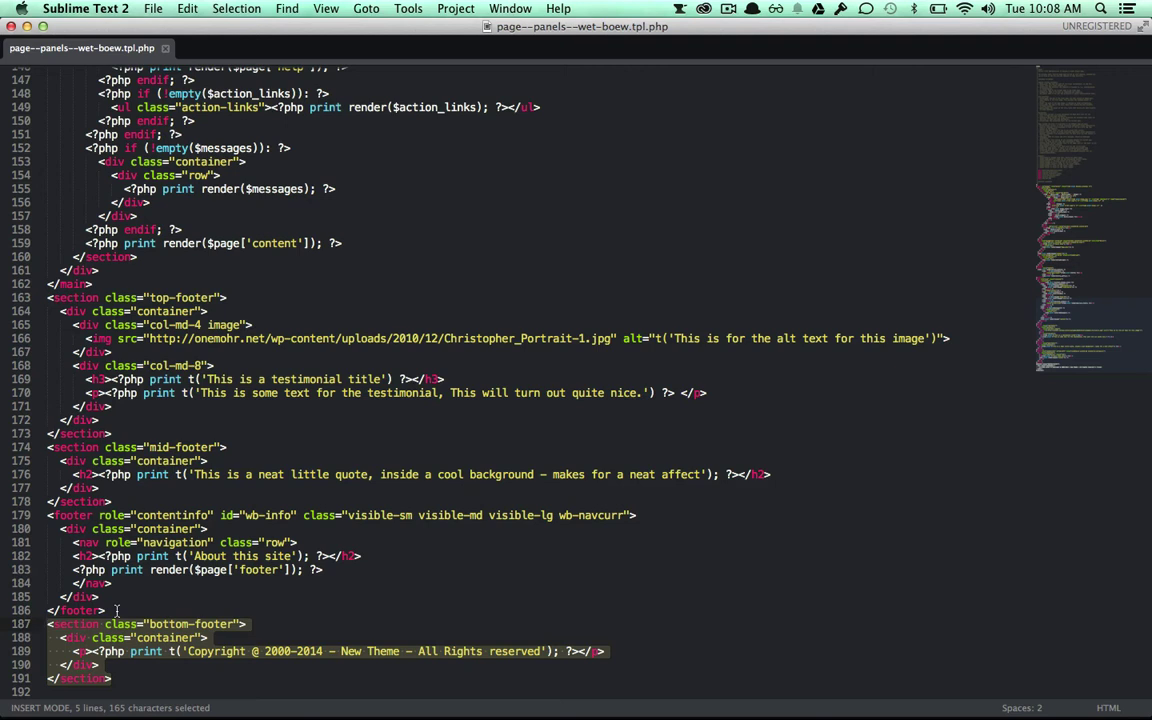
drag(117, 610, 22, 517)
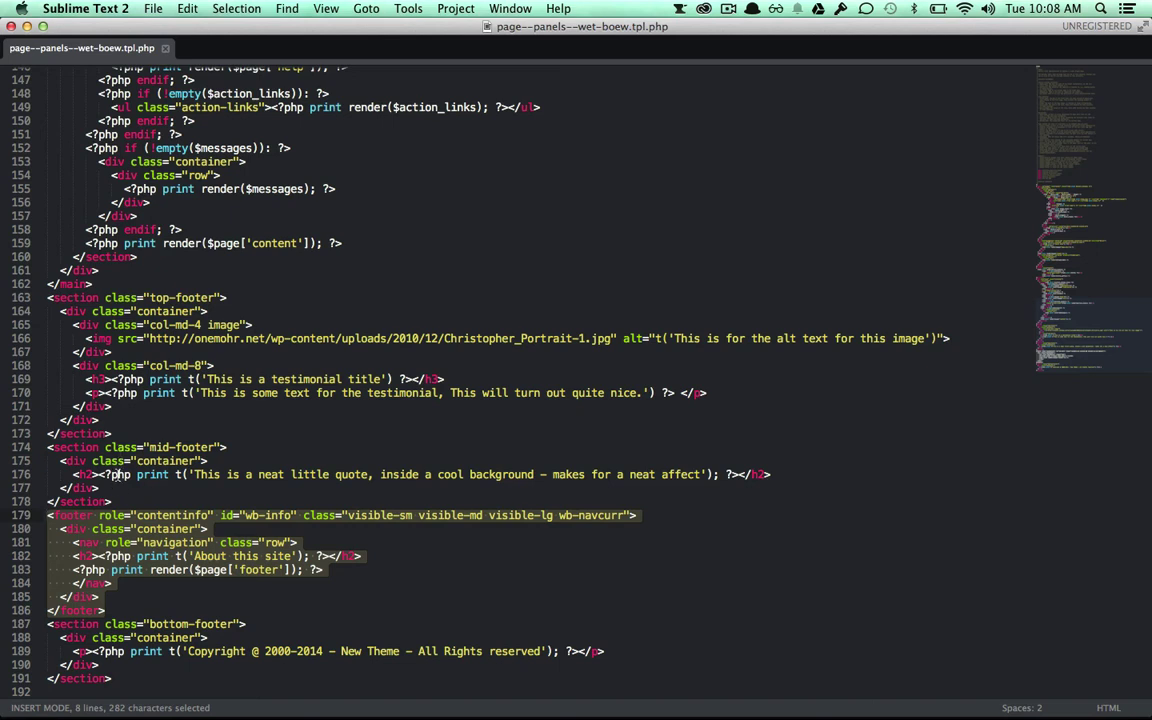
drag(115, 501, 25, 450)
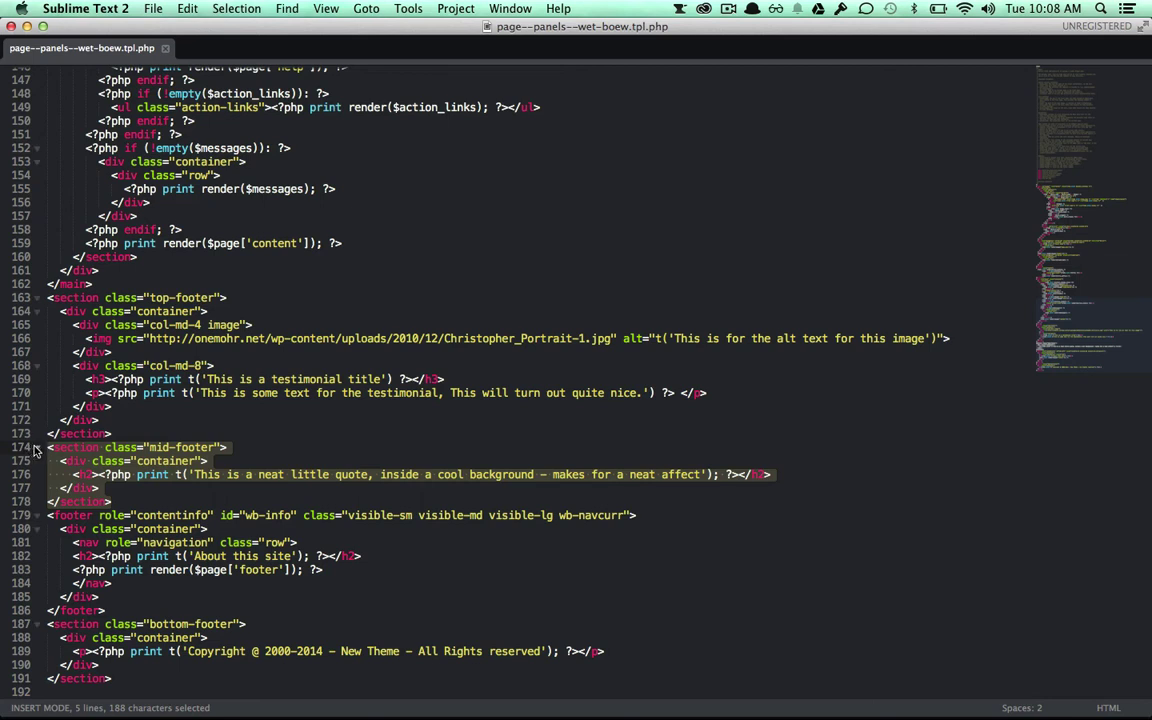
drag(119, 434, 3, 297)
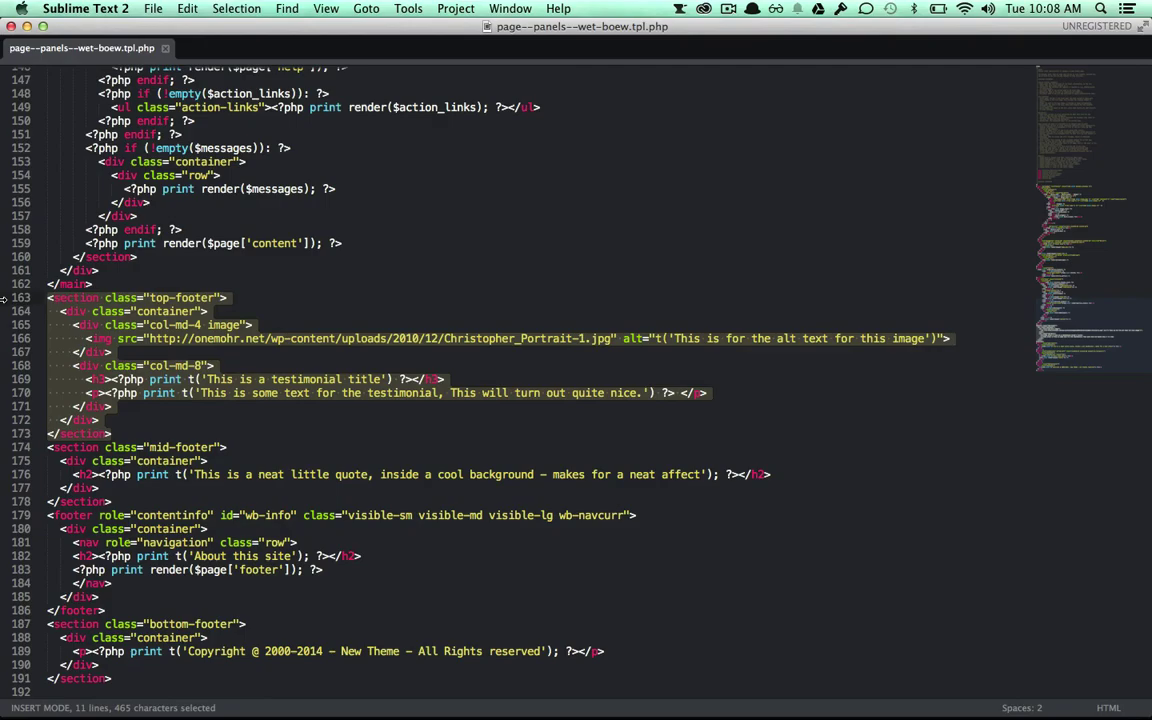
click(290, 381)
scroll(288, 386, up, 3)
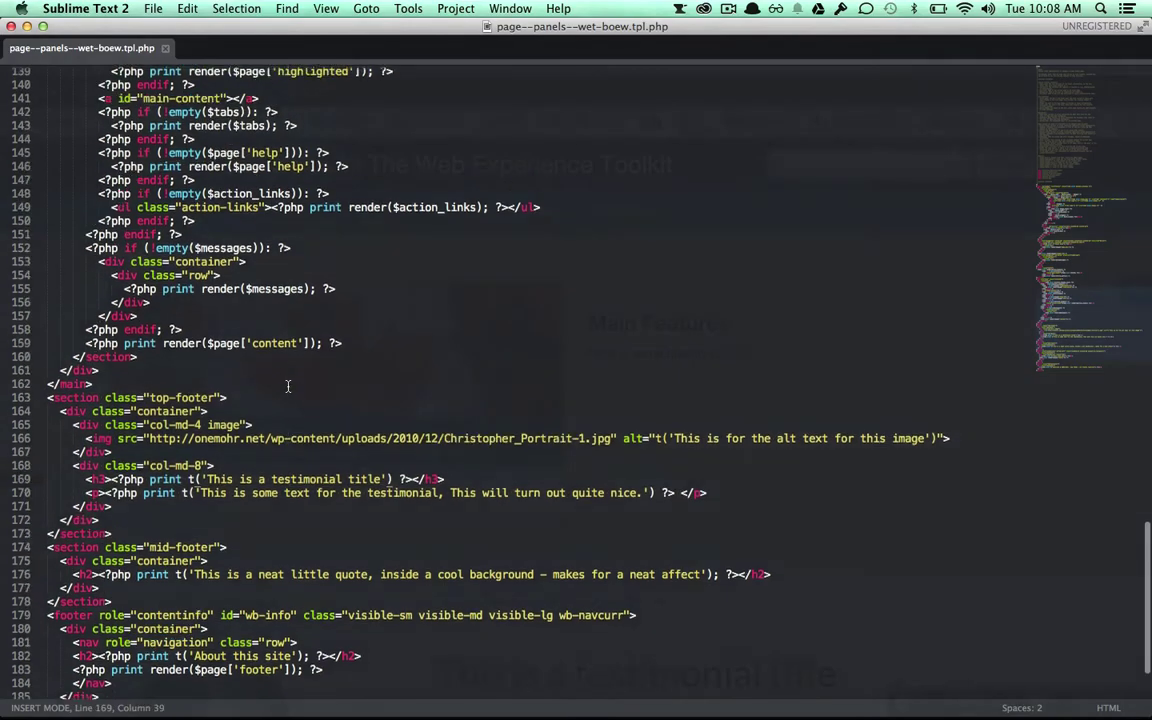
scroll(288, 386, up, 10)
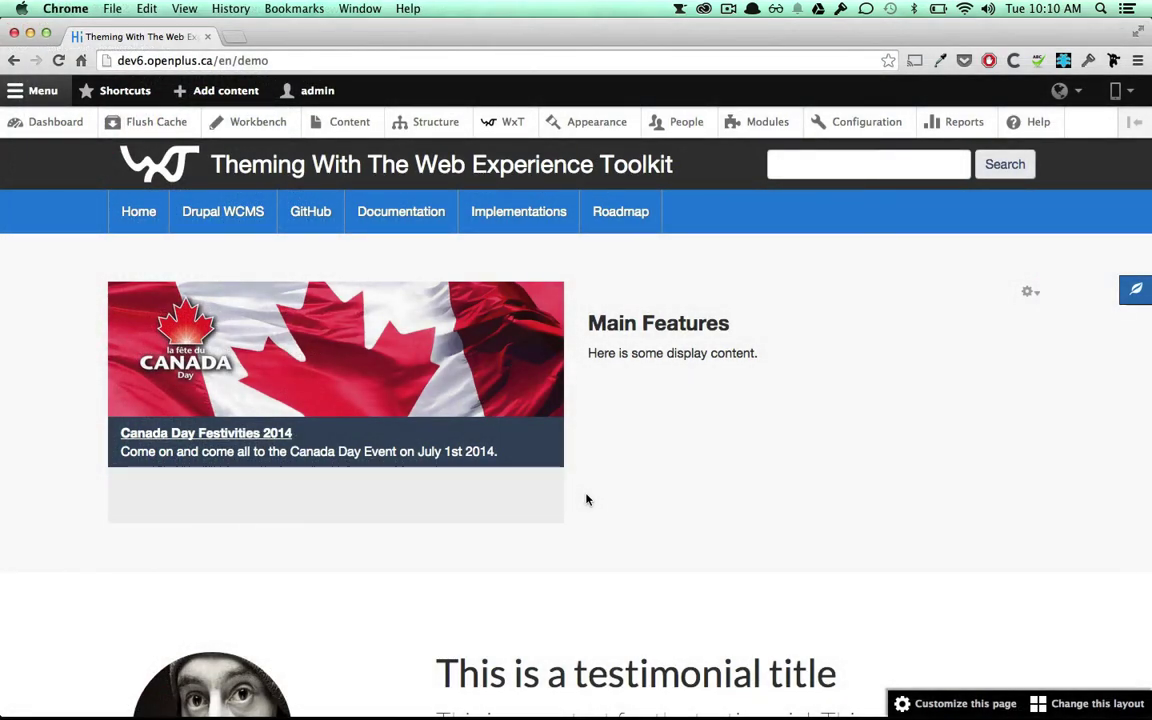
- Switch to Chrome and examine the demo page's testimonial, background quote, footer links and copyright sections
scroll(587, 500, down, 2)
scroll(587, 500, up, 1)
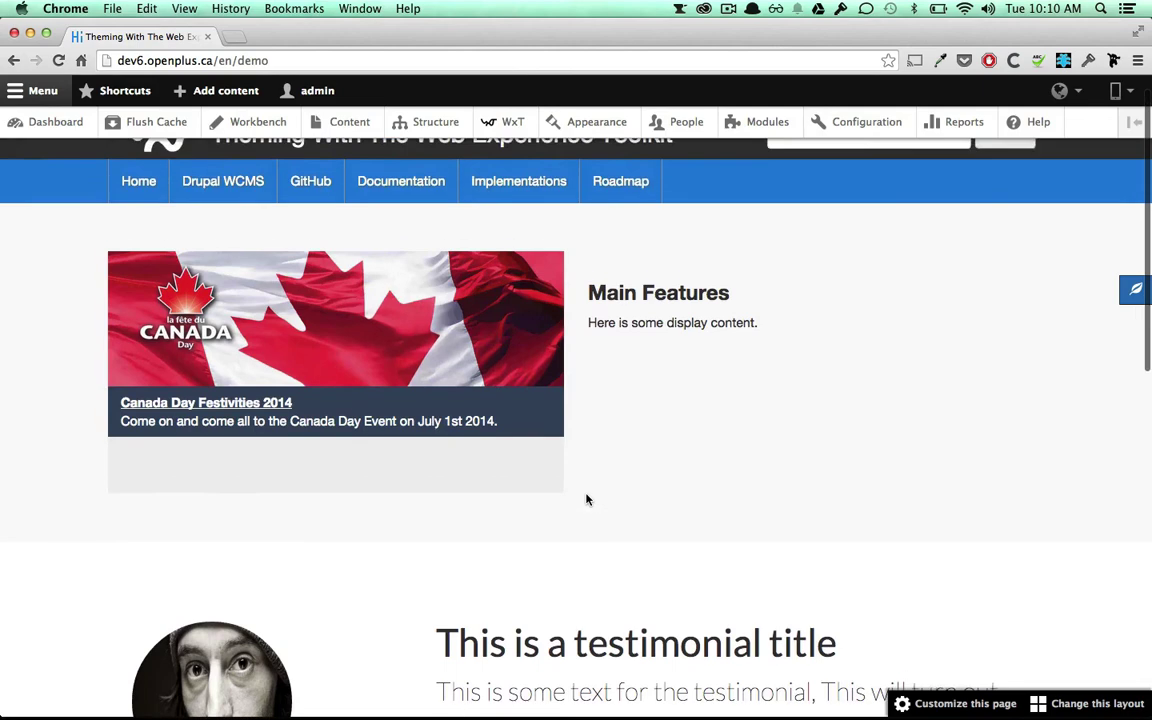
scroll(587, 500, down, 5)
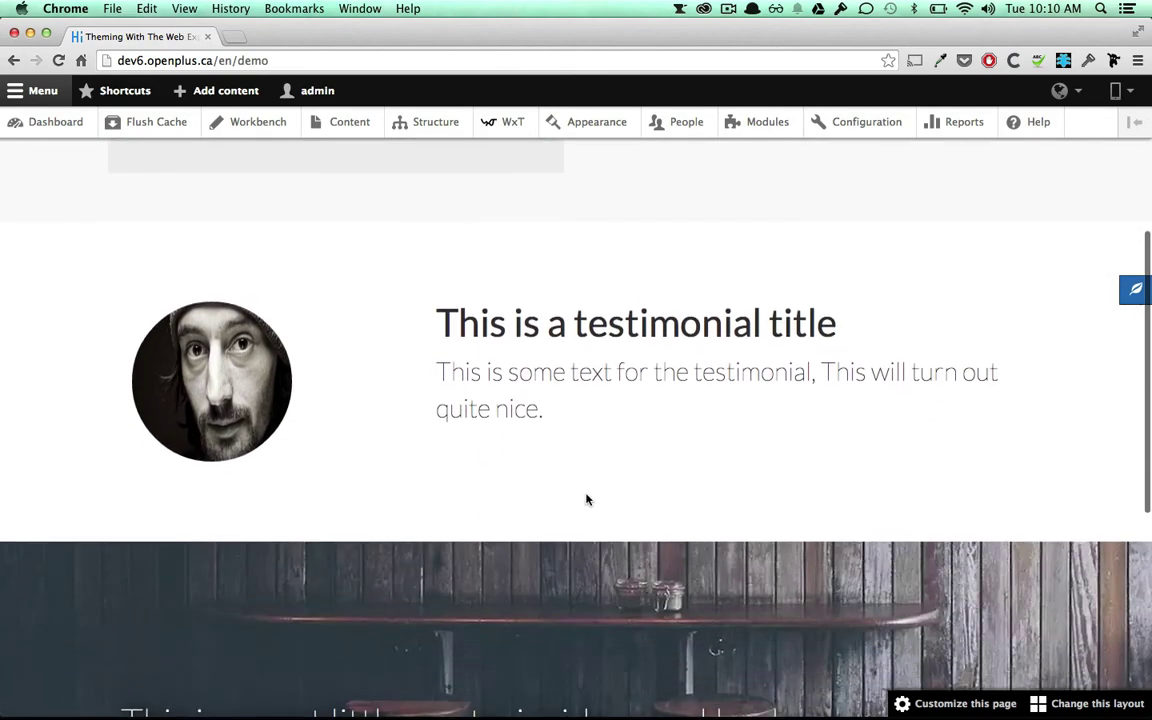
drag(399, 284, 546, 385)
click(511, 359)
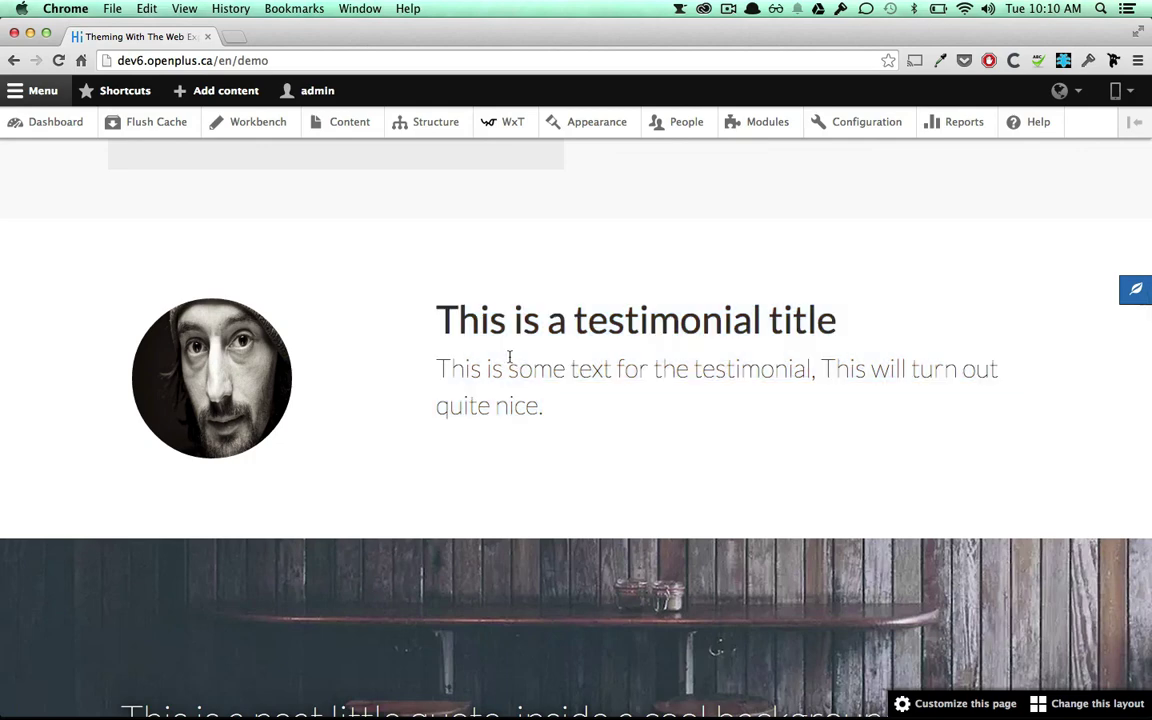
scroll(509, 357, down, 3)
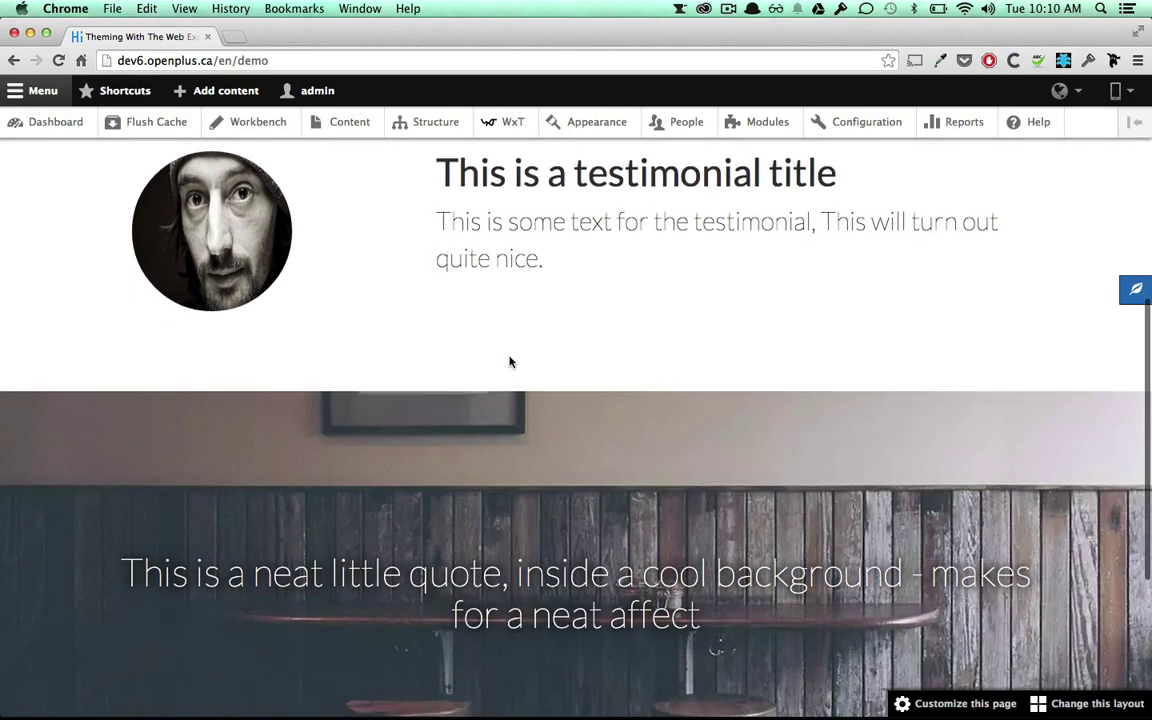
scroll(509, 362, down, 5)
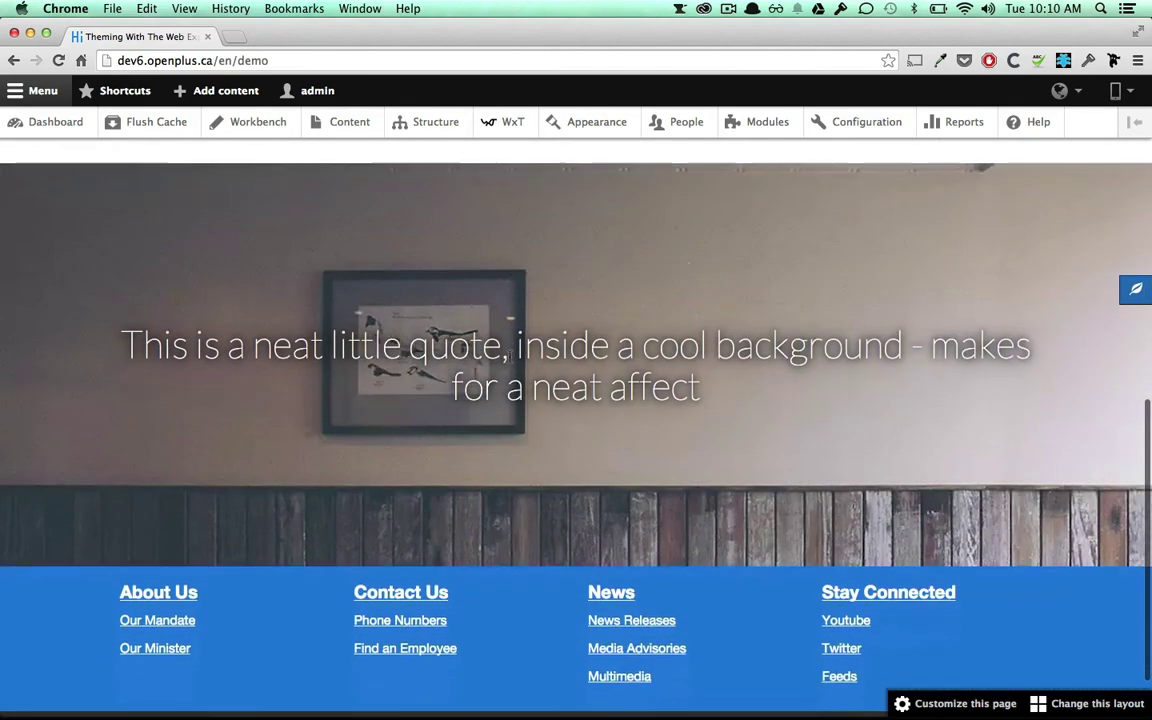
scroll(458, 320, down, 2)
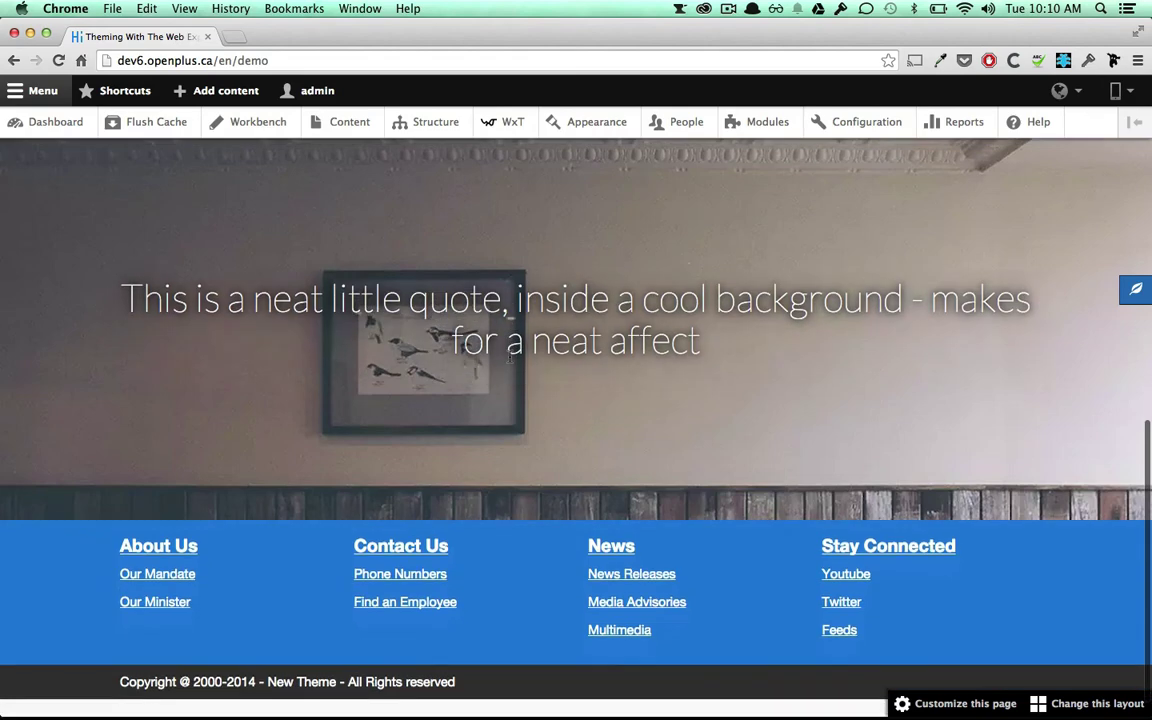
triple_click(541, 302)
click(565, 302)
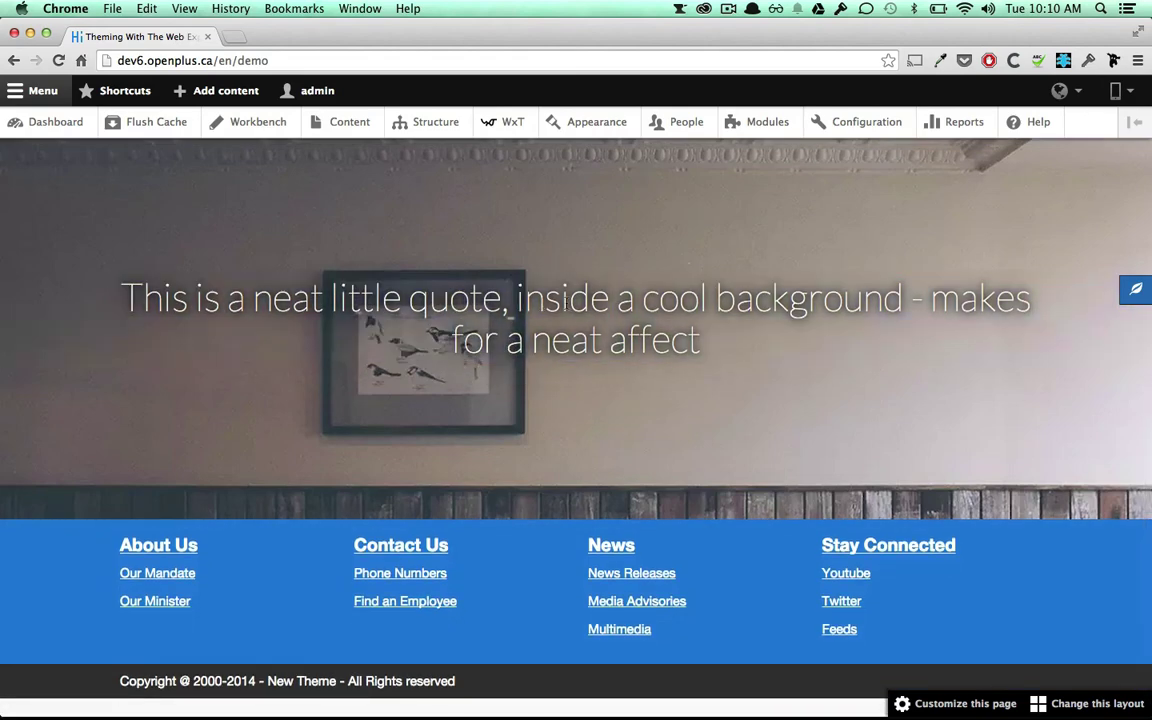
- Review the whole demo page from the copyright footer back up to the site header
scroll(564, 305, down, 1)
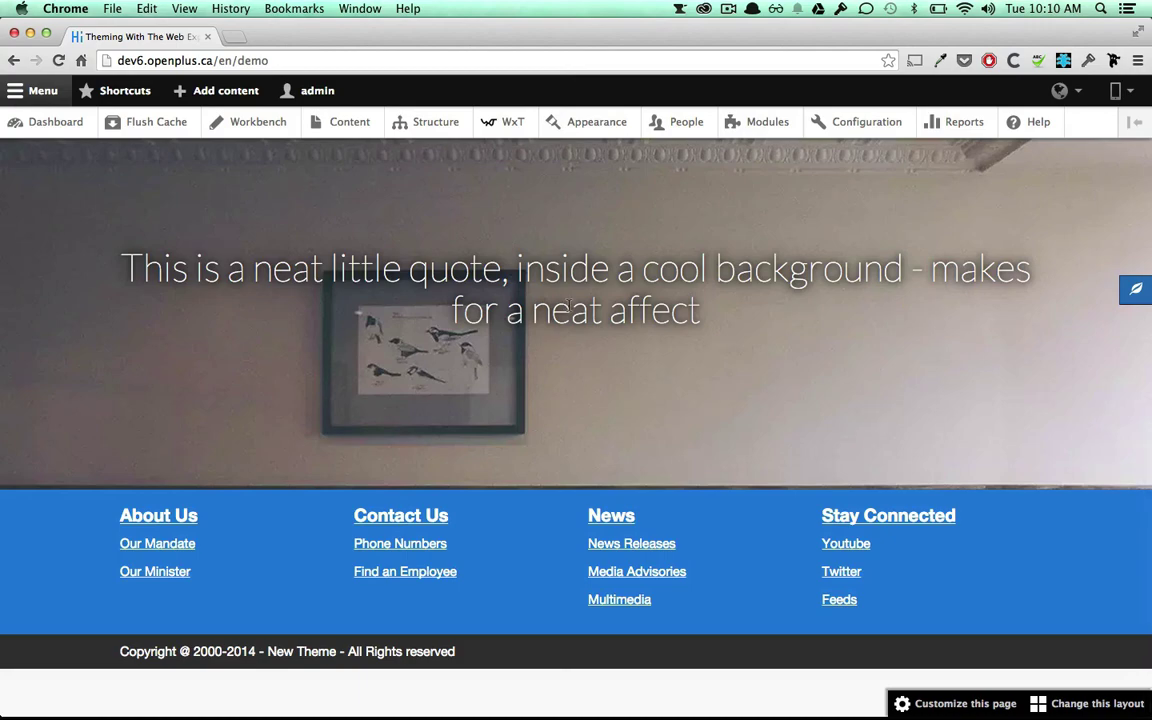
scroll(567, 305, up, 6)
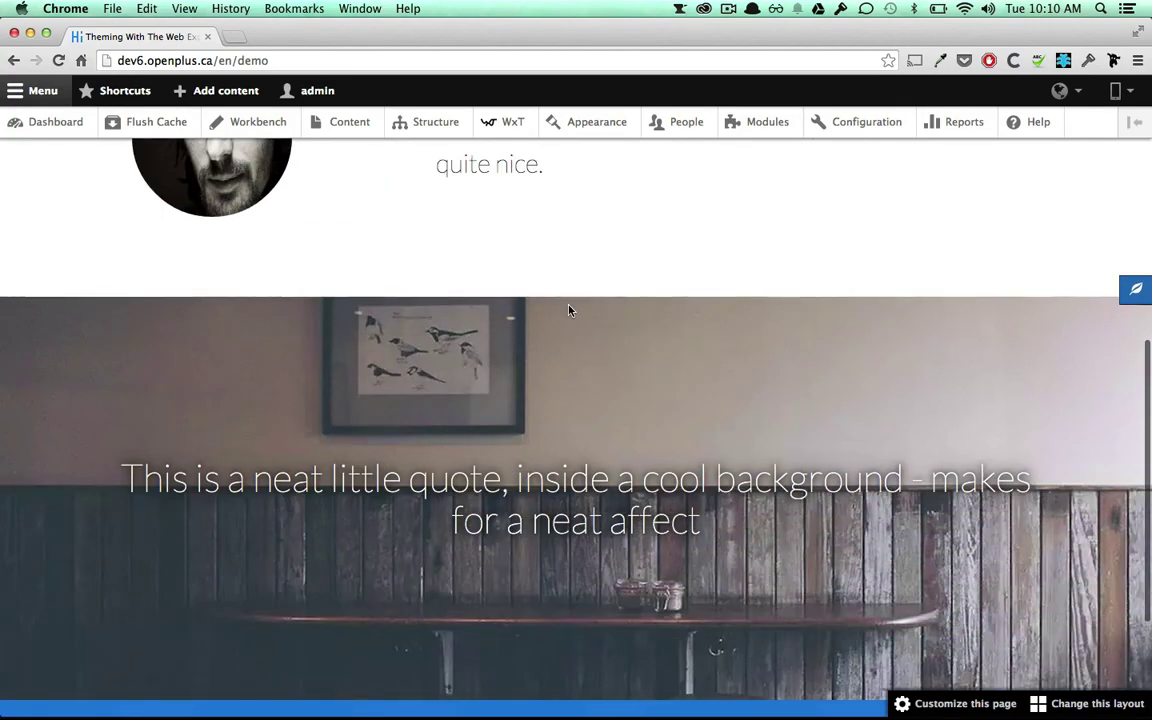
scroll(568, 310, up, 8)
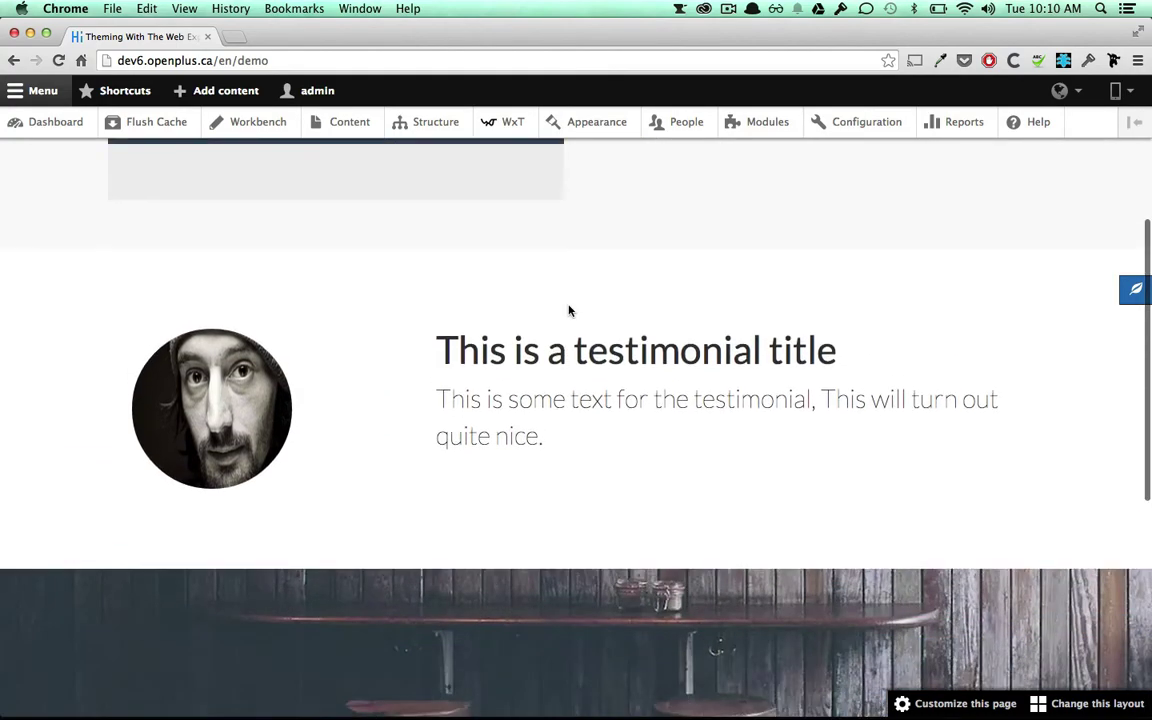
scroll(568, 310, up, 10)
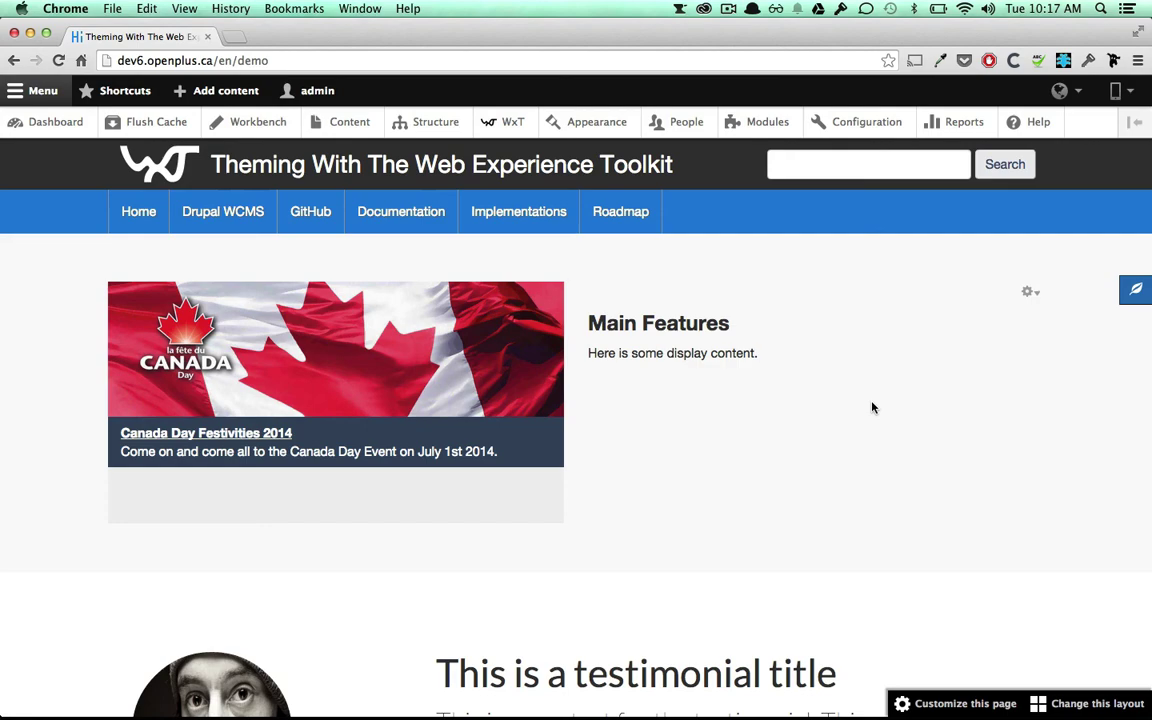
- Open ottawa.ca in a new browser tab and look over its home page layout
key(super+t)
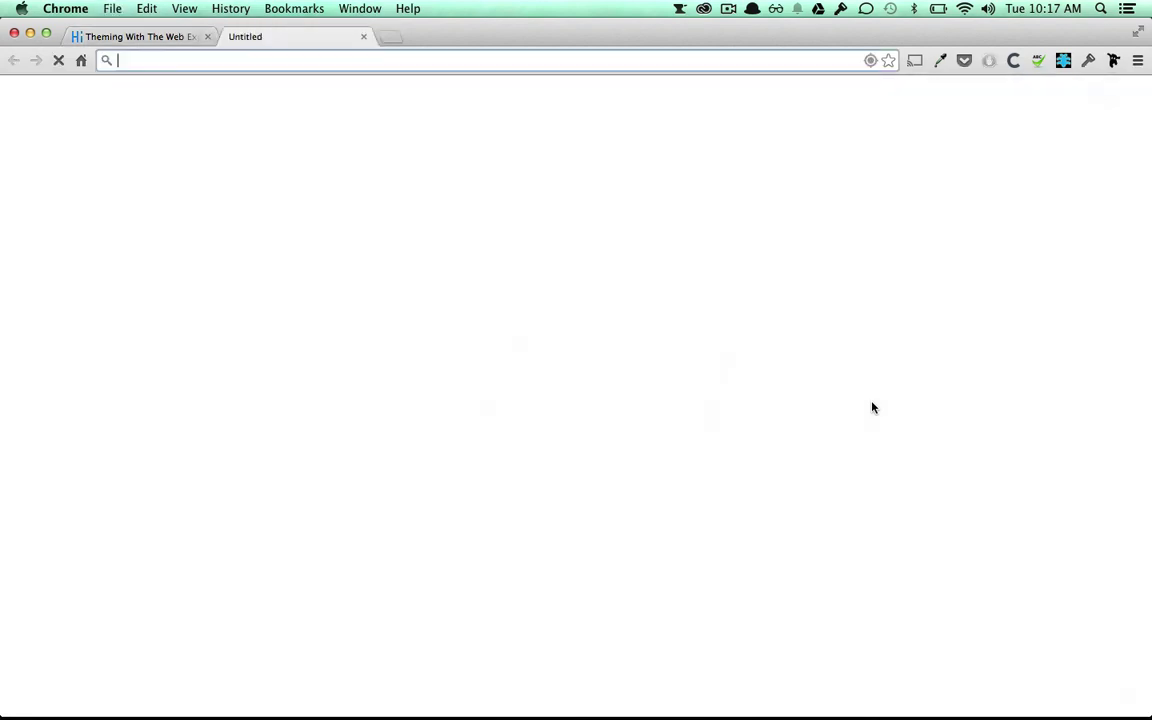
text(ottawa.ca)
key(Return)
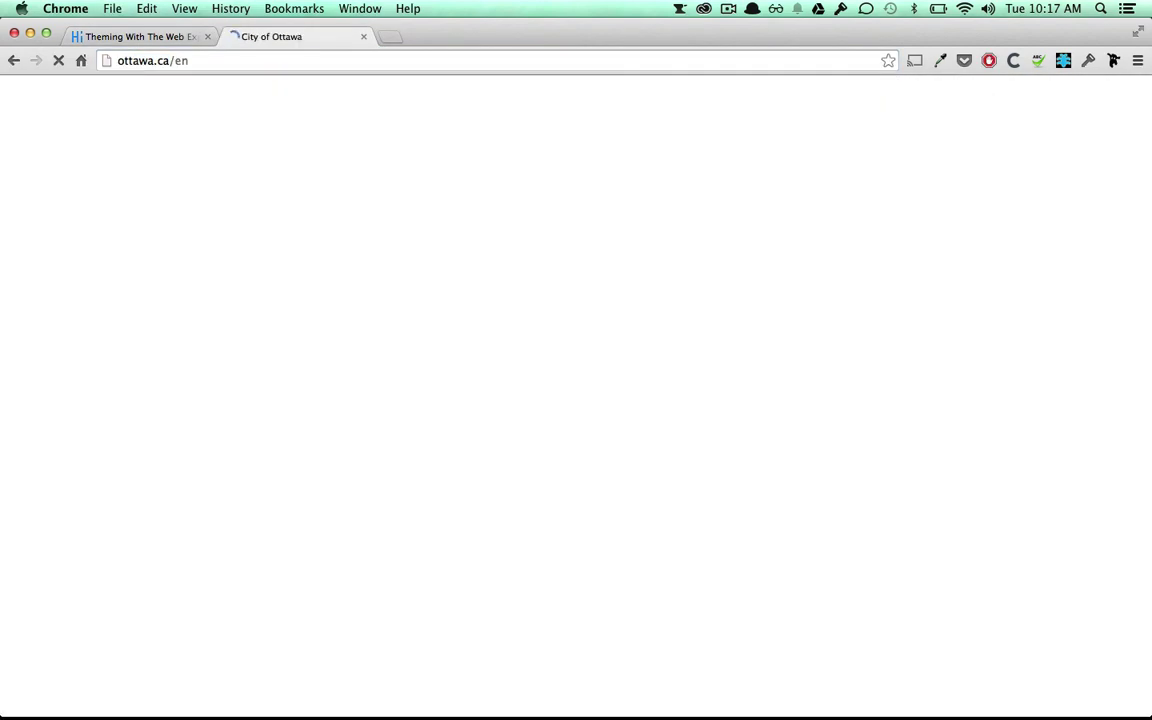
scroll(897, 478, down, 5)
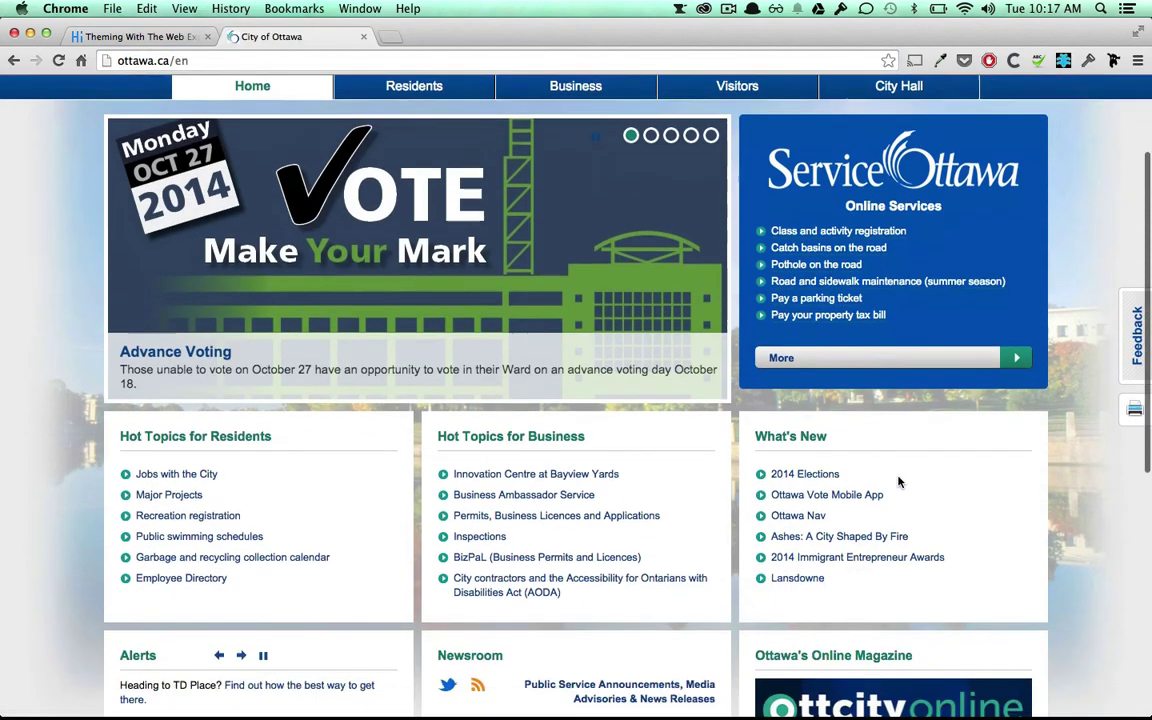
scroll(897, 481, up, 5)
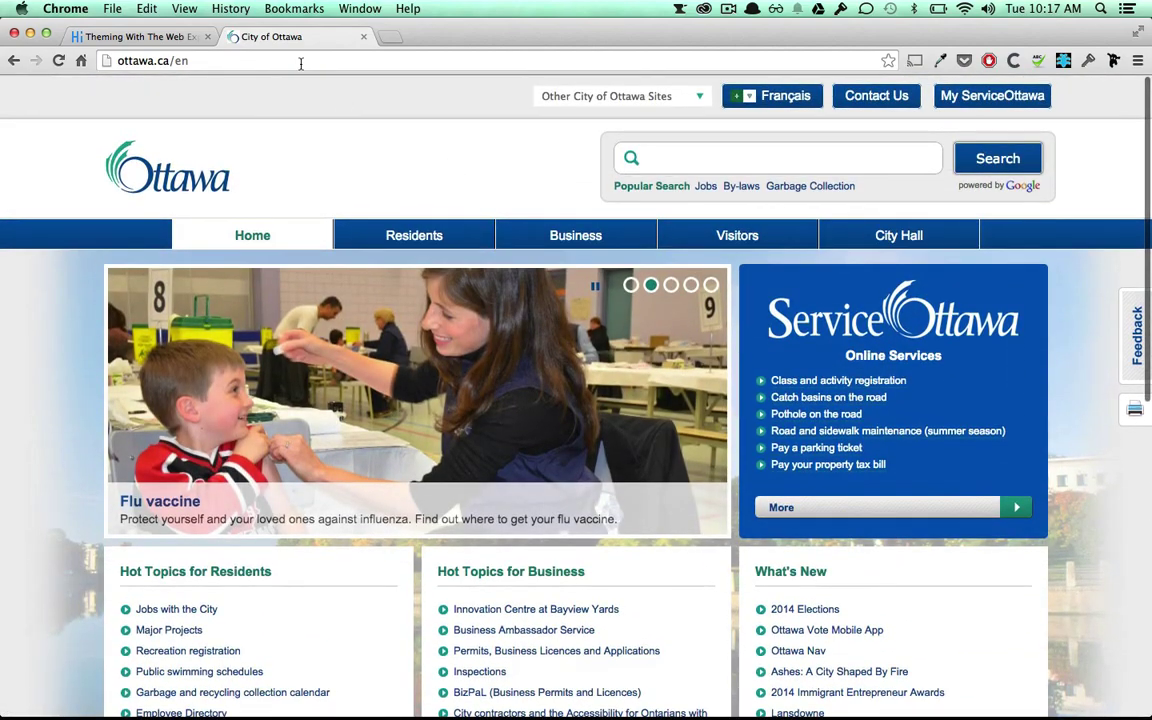
- Open humanrights.ca in another new tab and examine its home page from the banner to the contact map section
key(super+t)
text(human)
key(Return)
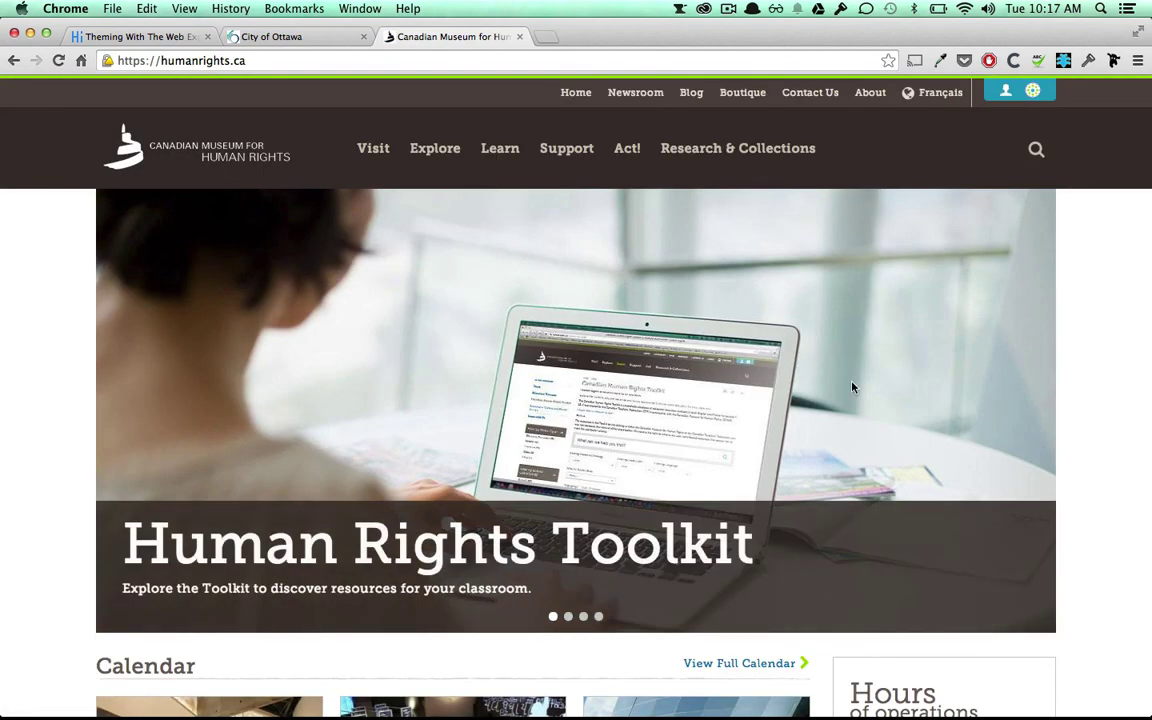
scroll(975, 490, down, 10)
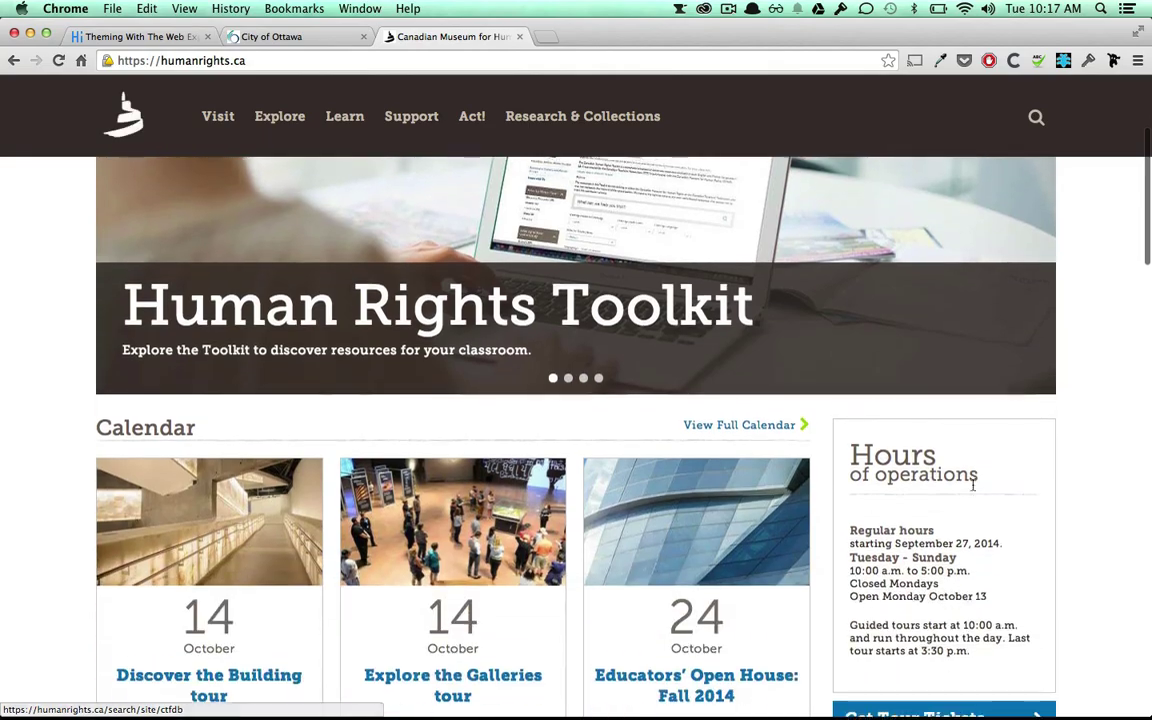
scroll(975, 490, down, 10)
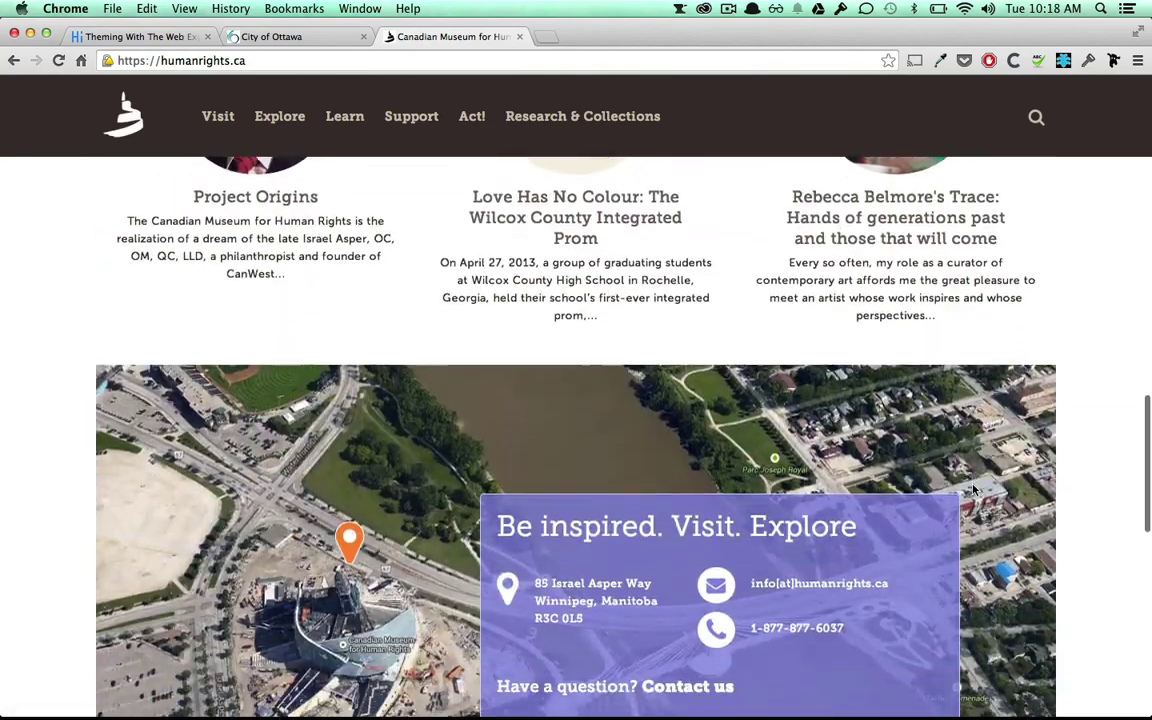
scroll(975, 490, up, 4)
scroll(973, 488, up, 12)
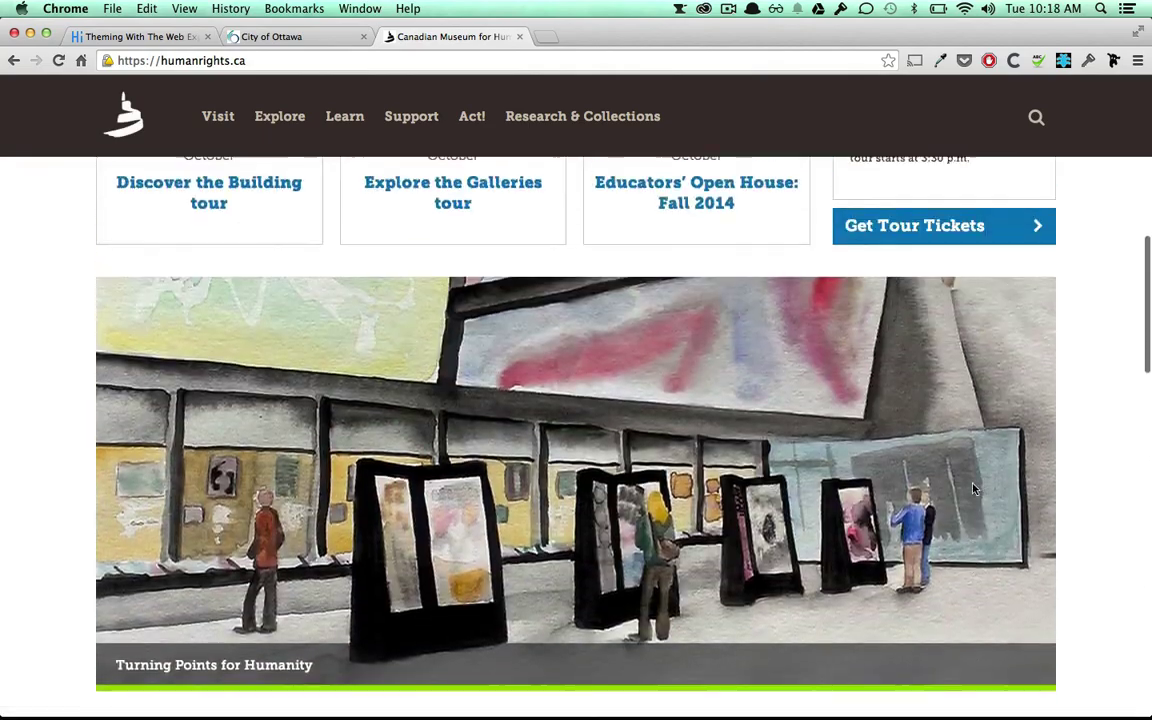
scroll(975, 505, up, 4)
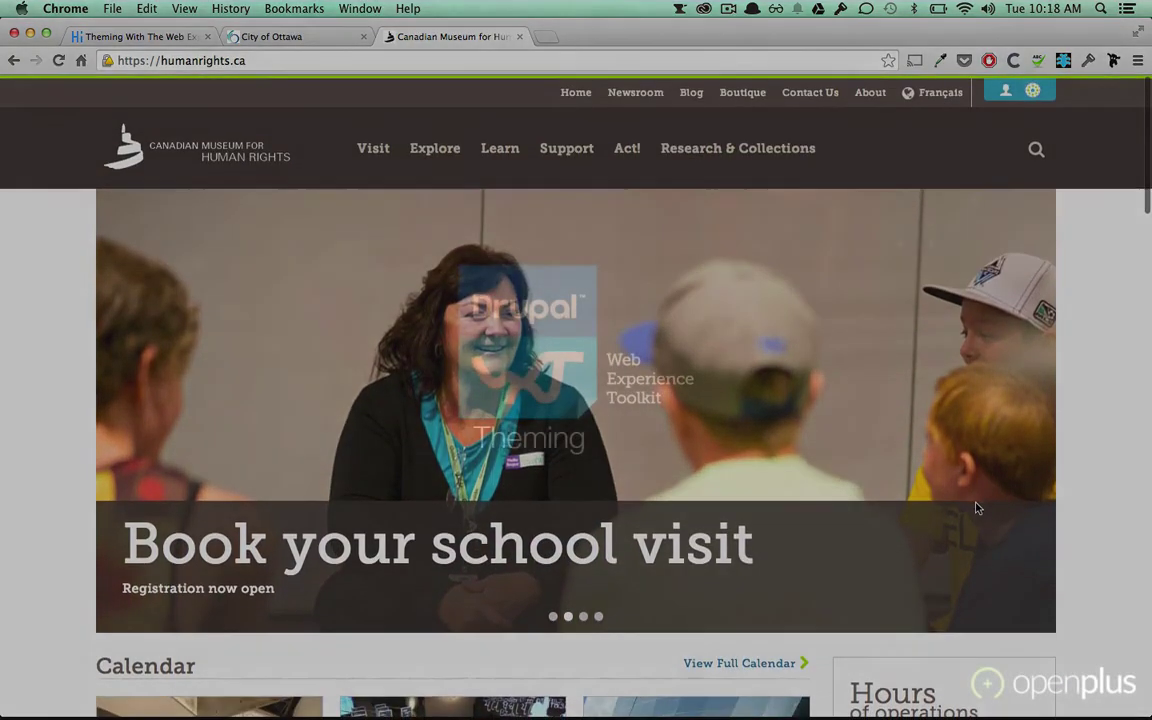